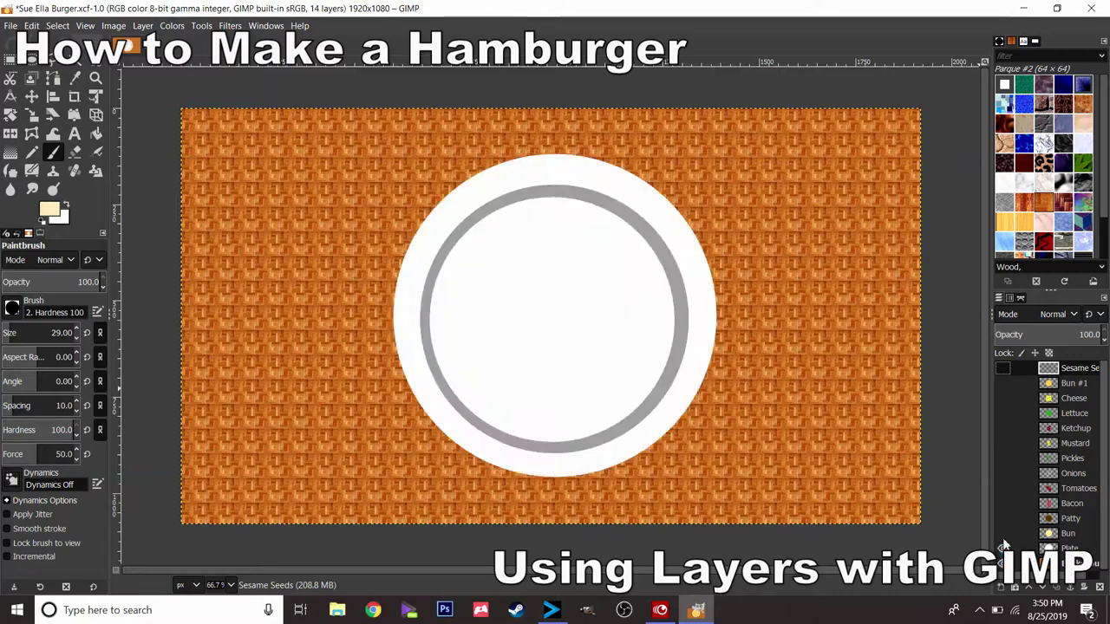
Step: Turn on every layer's visibility from Plate up to Sesame Seeds to preview the finished burger
click(1002, 519)
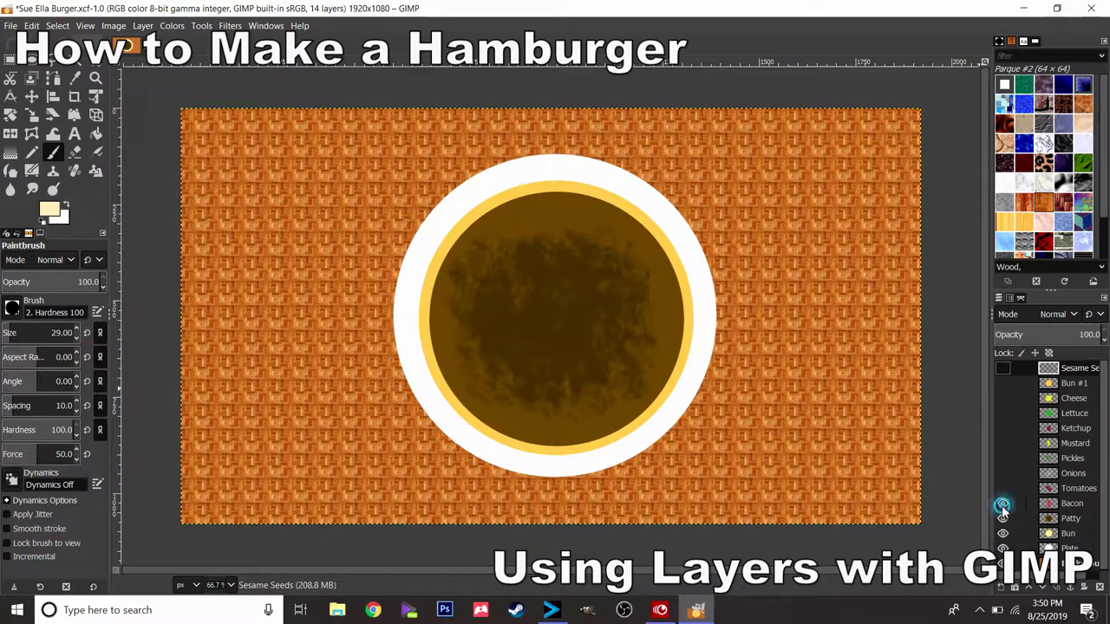
click(1002, 503)
click(1002, 488)
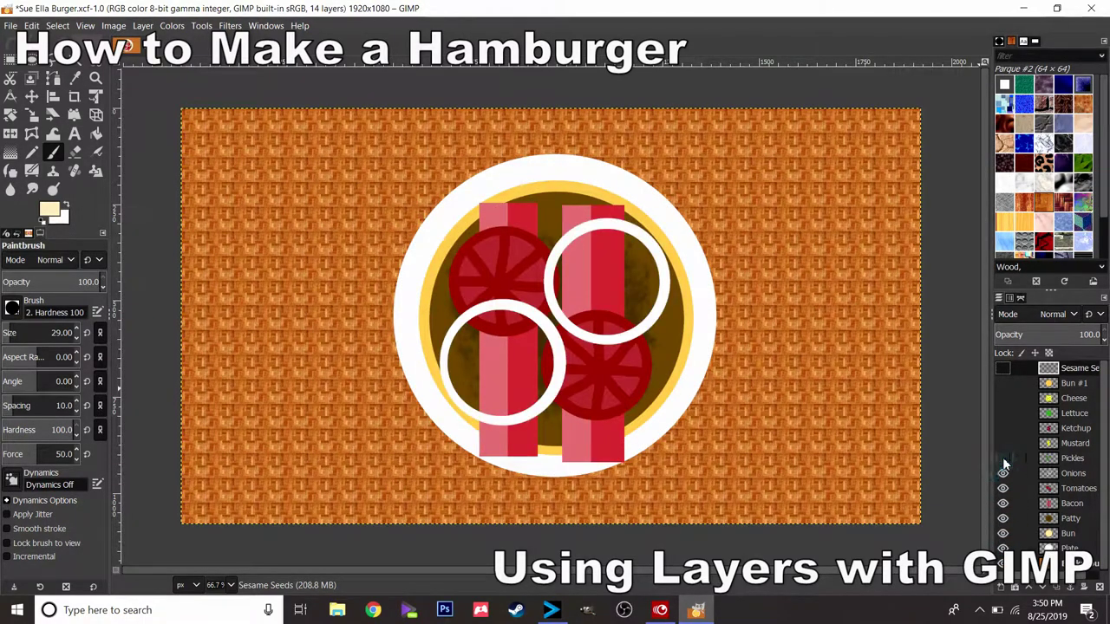
click(1002, 457)
click(1002, 428)
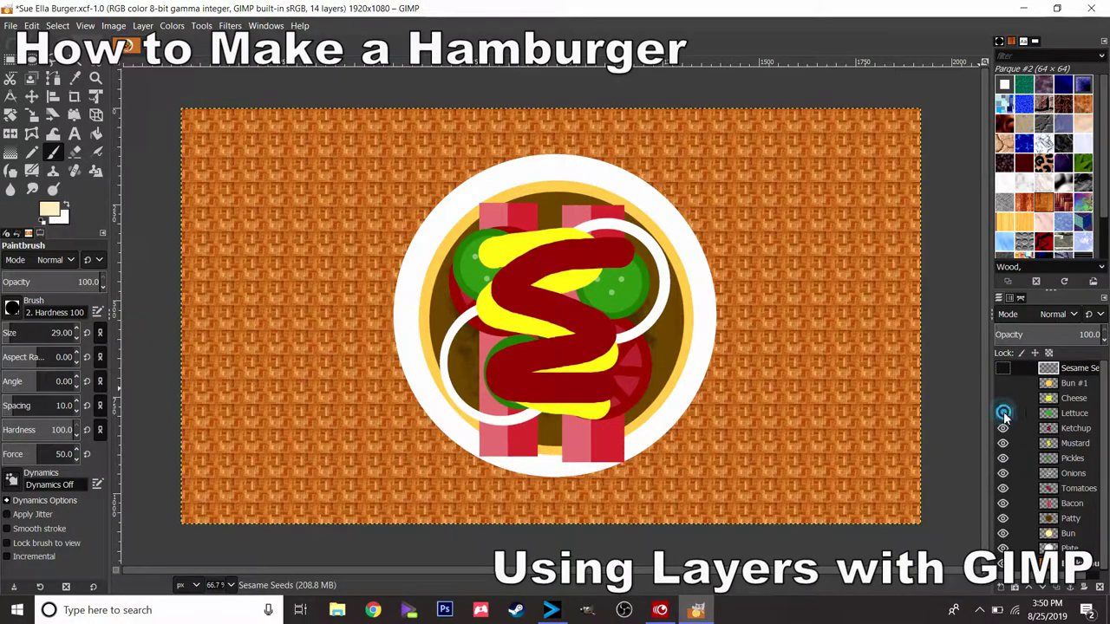
click(1002, 398)
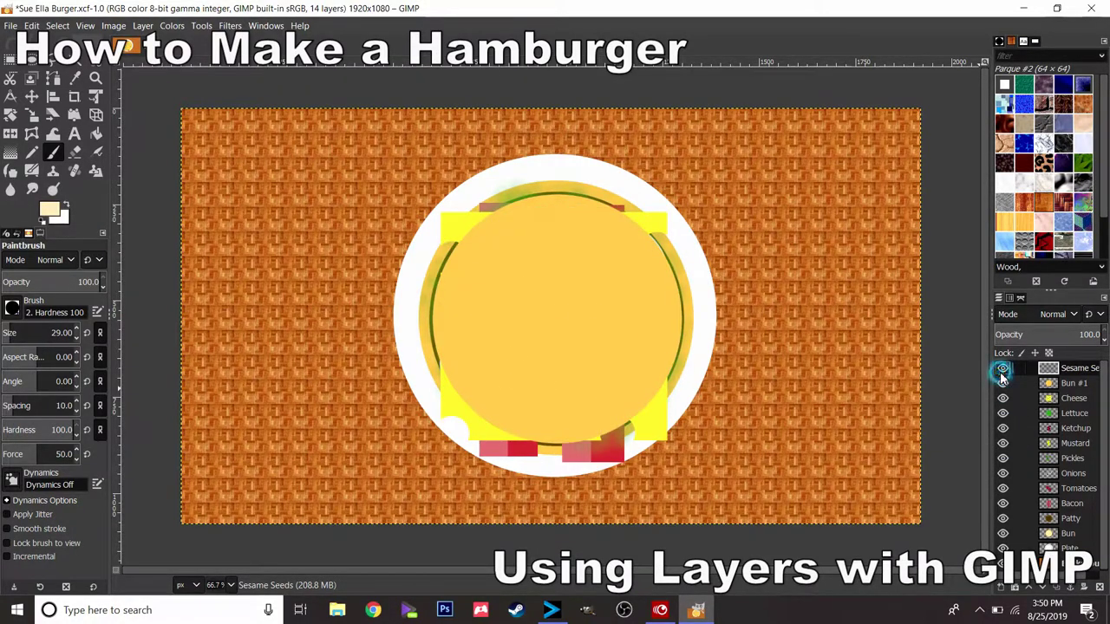
click(1001, 371)
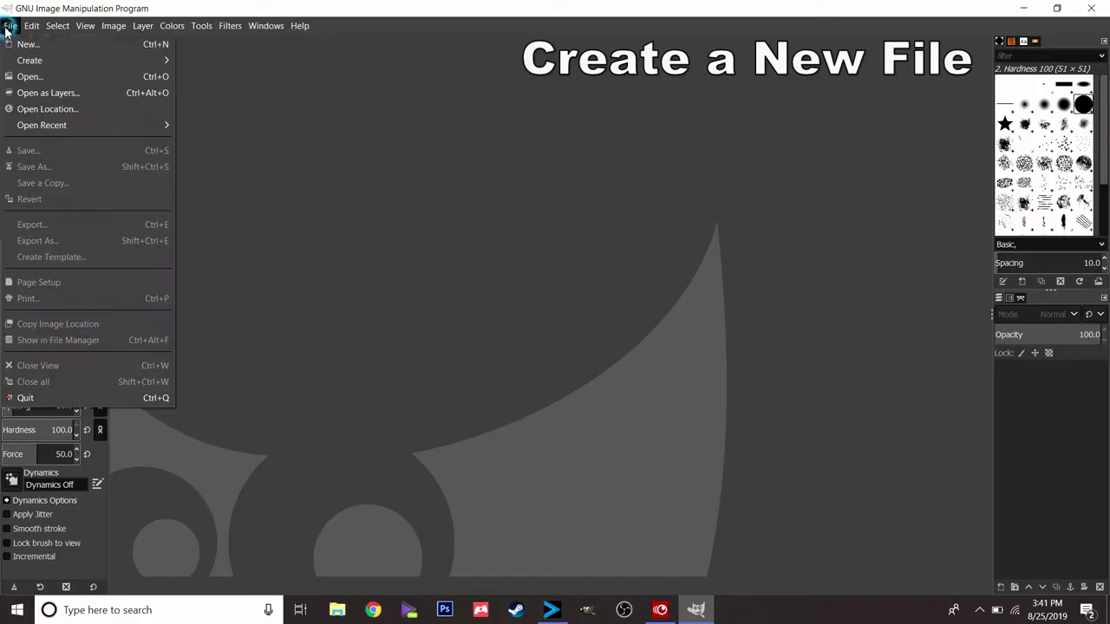
click(29, 44)
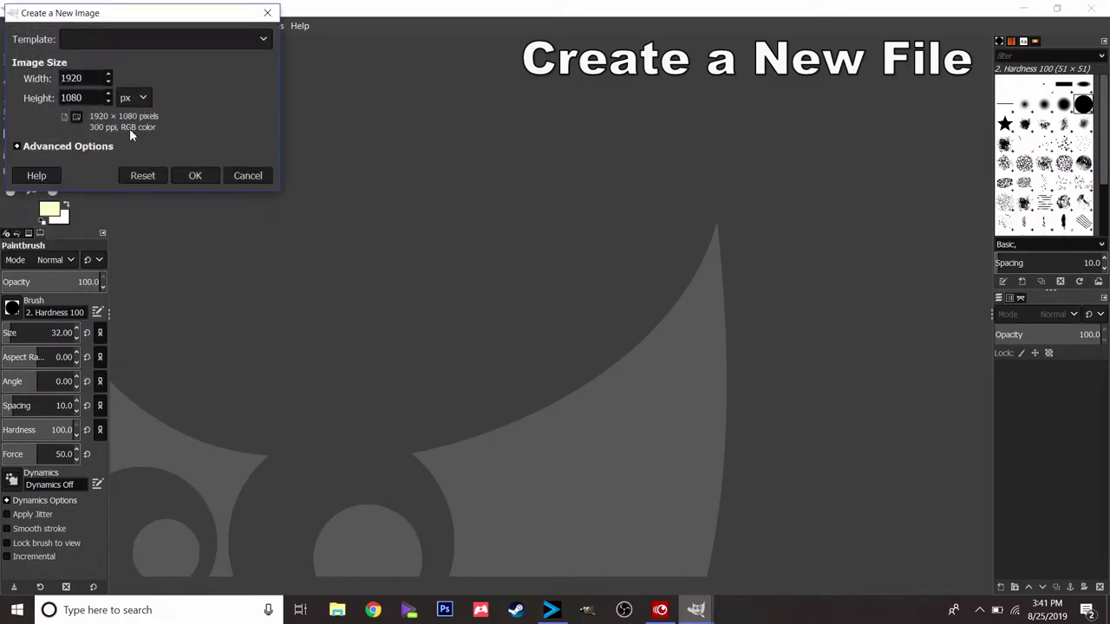
click(195, 177)
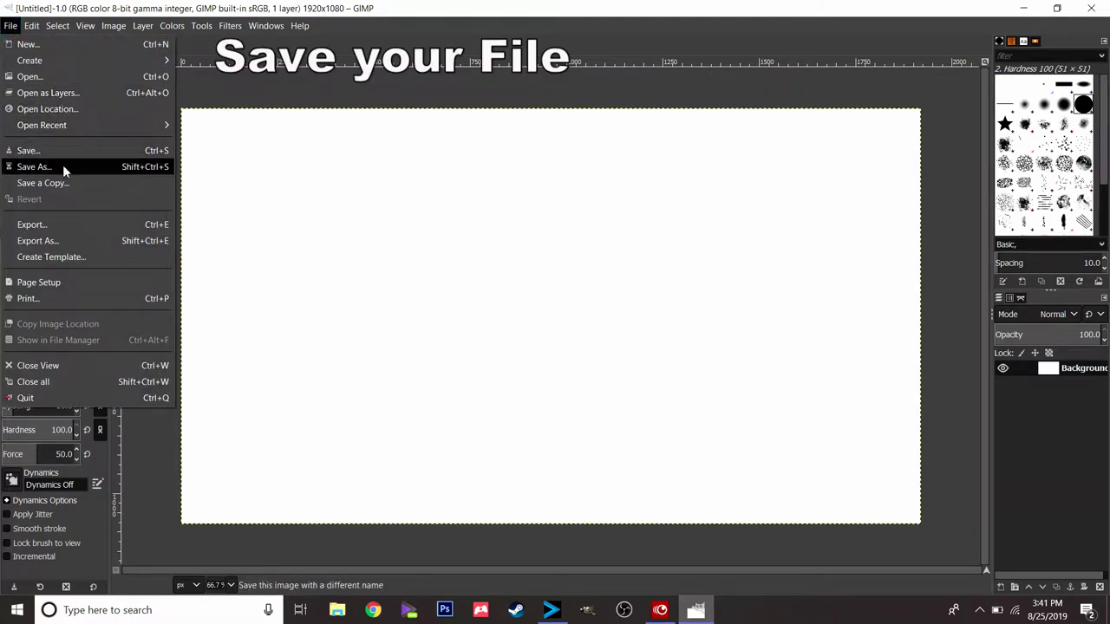
click(63, 166)
click(54, 198)
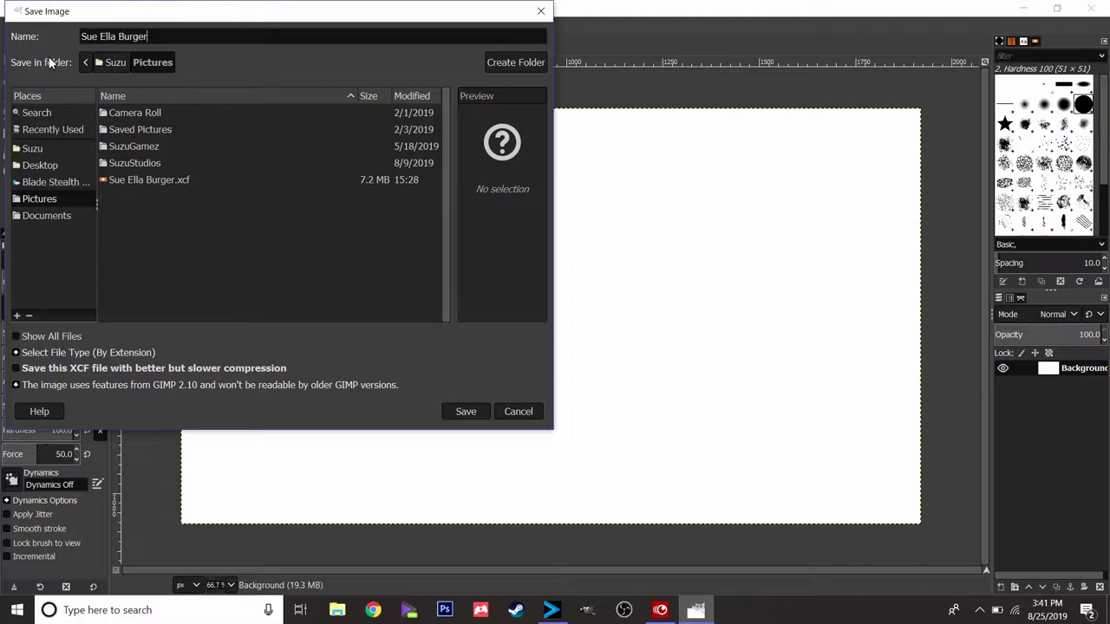
key(Return)
key(Return)
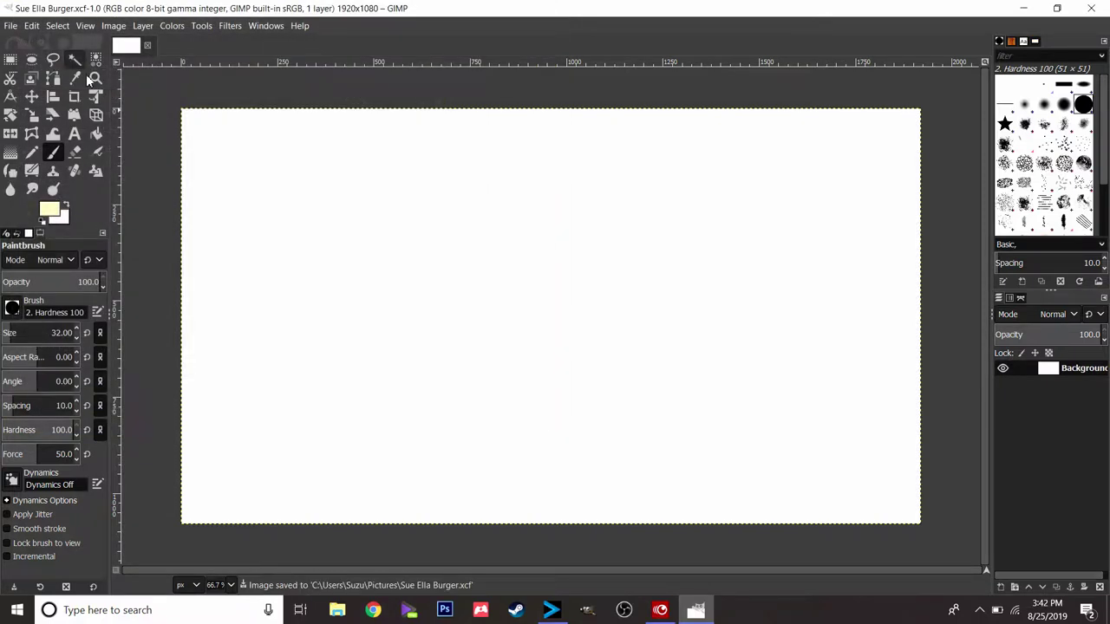
Step: Fill the canvas with the Parque #2 wood pattern and start a new Plate layer
click(1011, 43)
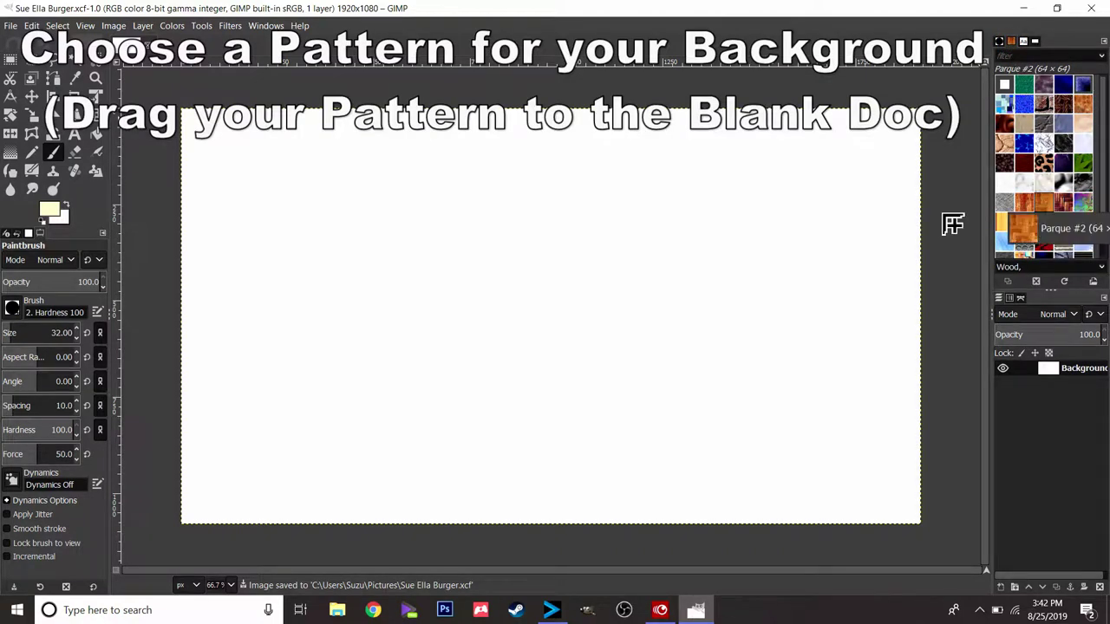
drag(1042, 212, 677, 266)
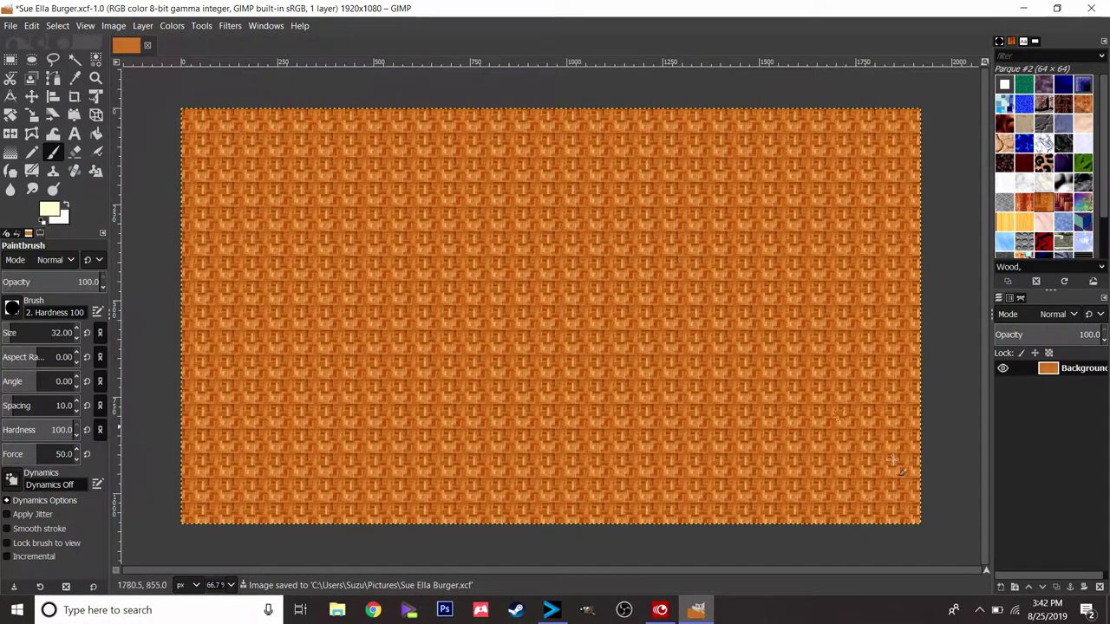
click(1002, 587)
text(Plate)
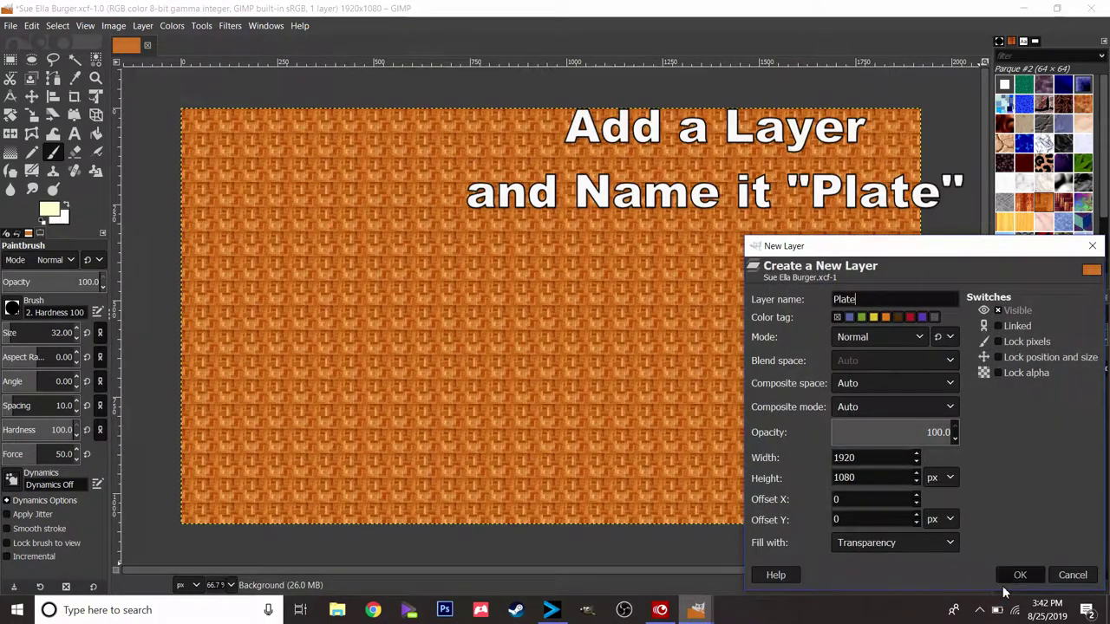
Step: Create the Plate layer and stamp a white disc at canvas centre with an 854-size brush
key(Return)
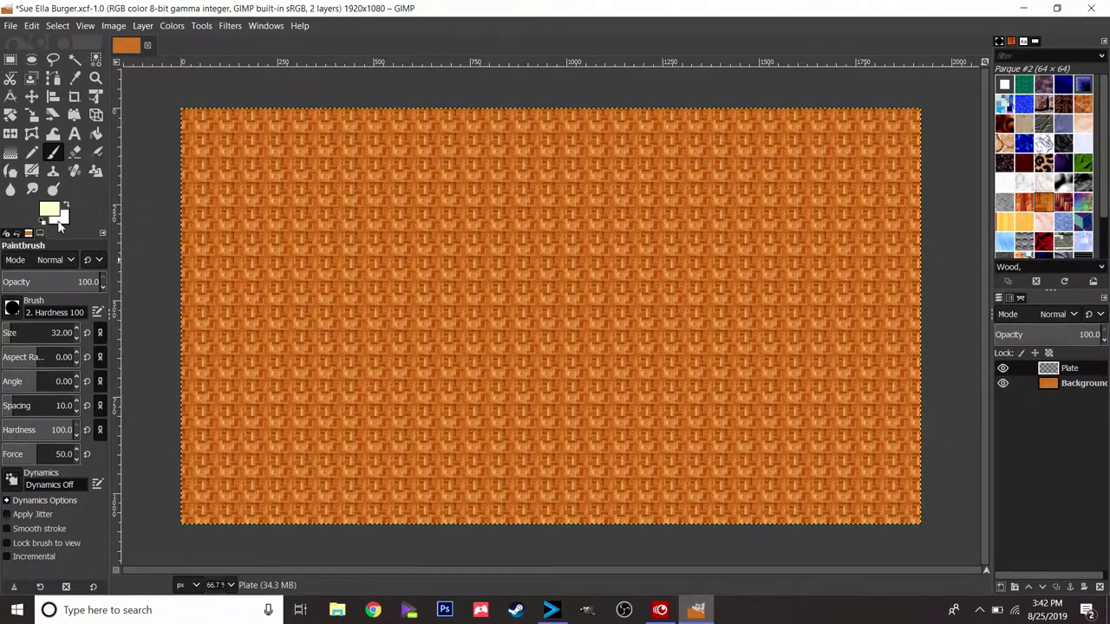
click(50, 209)
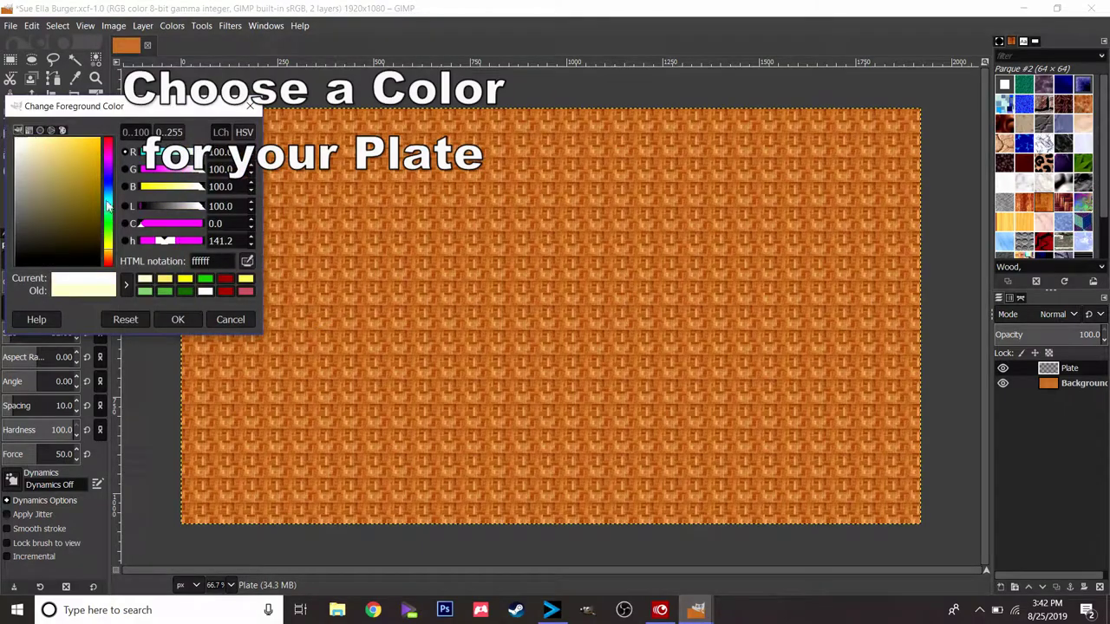
click(177, 319)
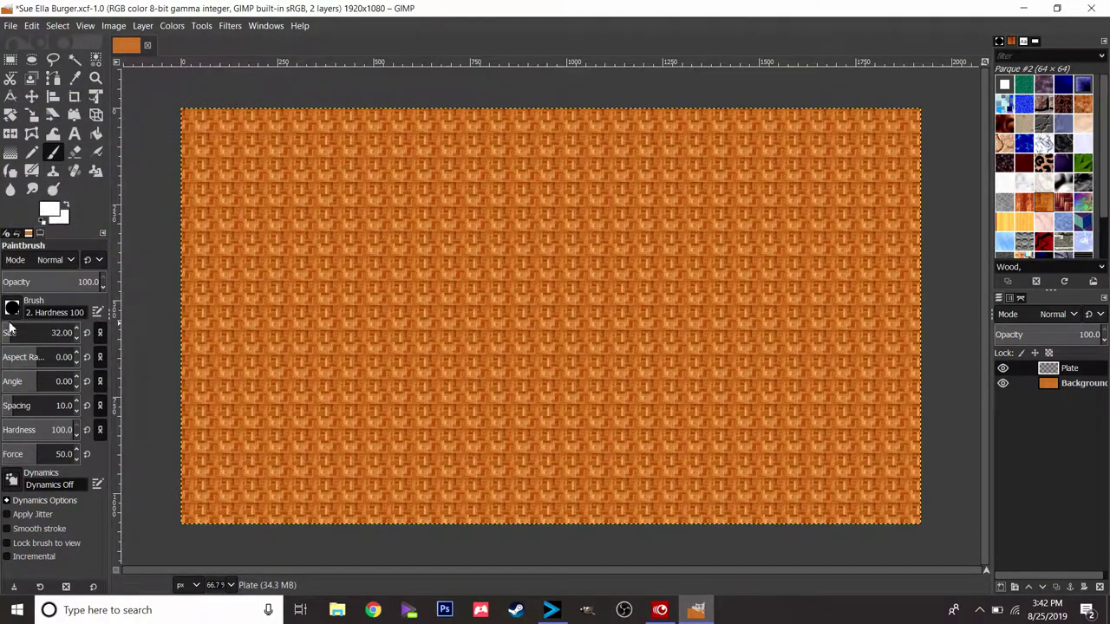
drag(9, 332, 65, 333)
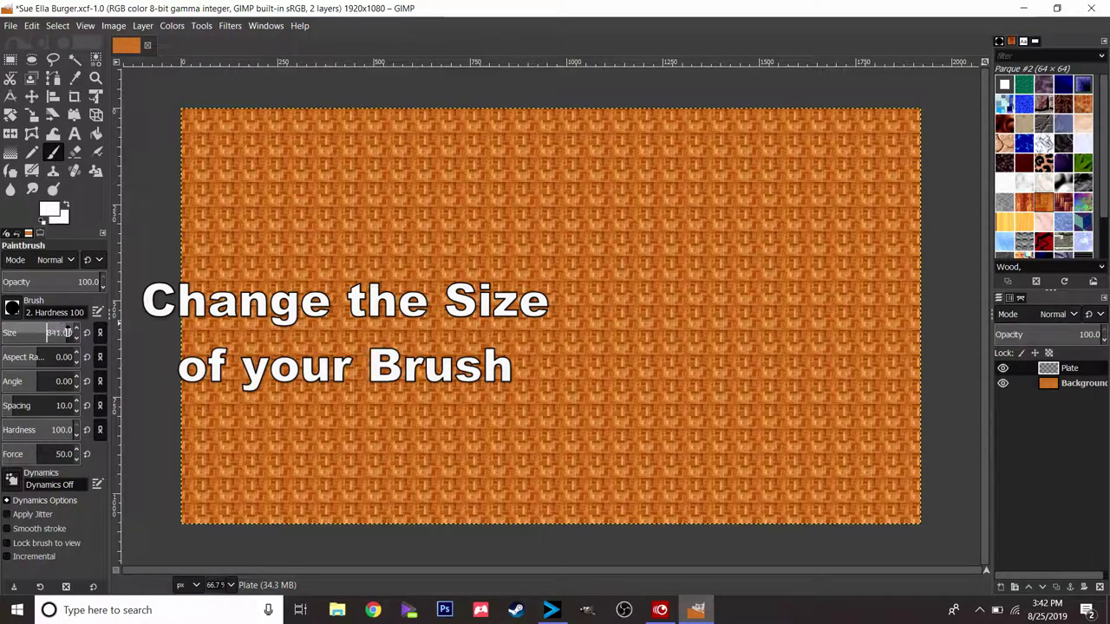
click(558, 319)
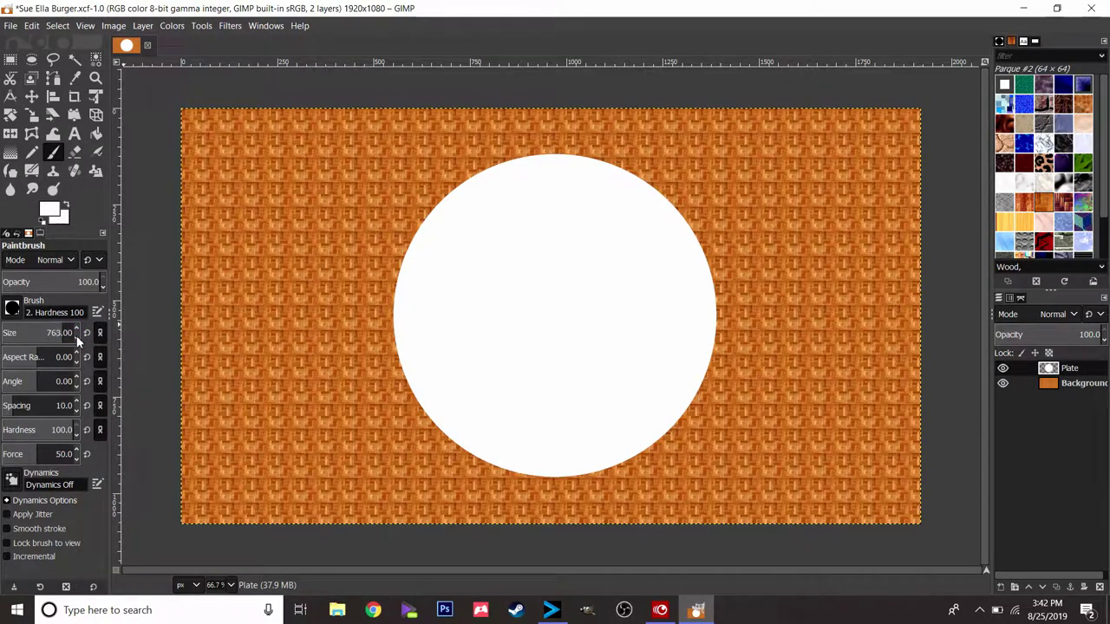
Step: Paint a mid-grey (999999) disc over the white plate
click(51, 215)
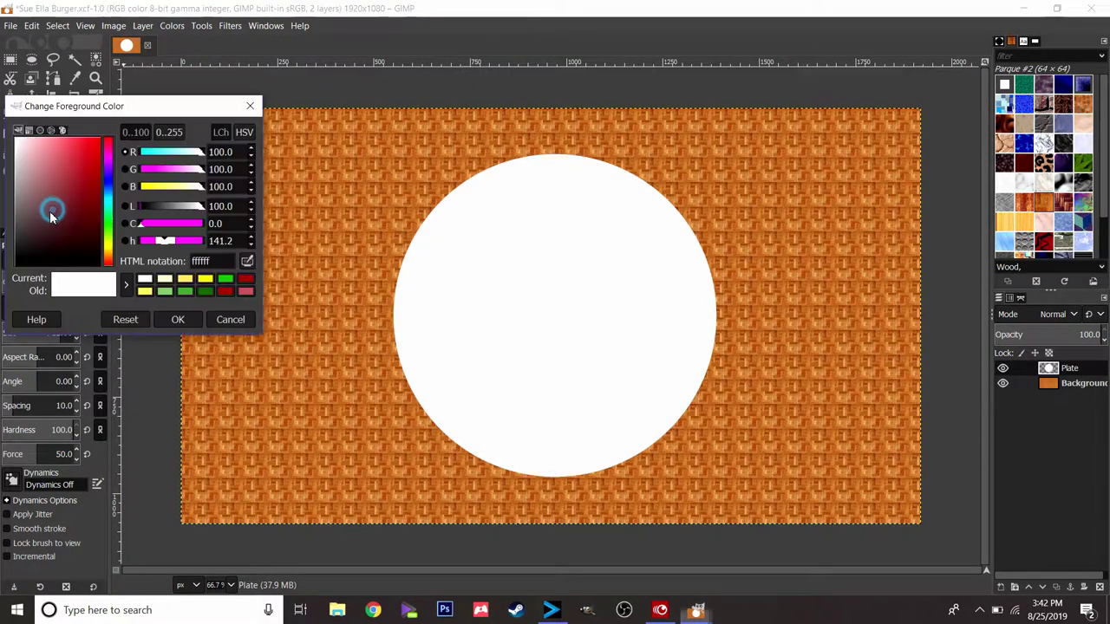
drag(33, 219, 2, 195)
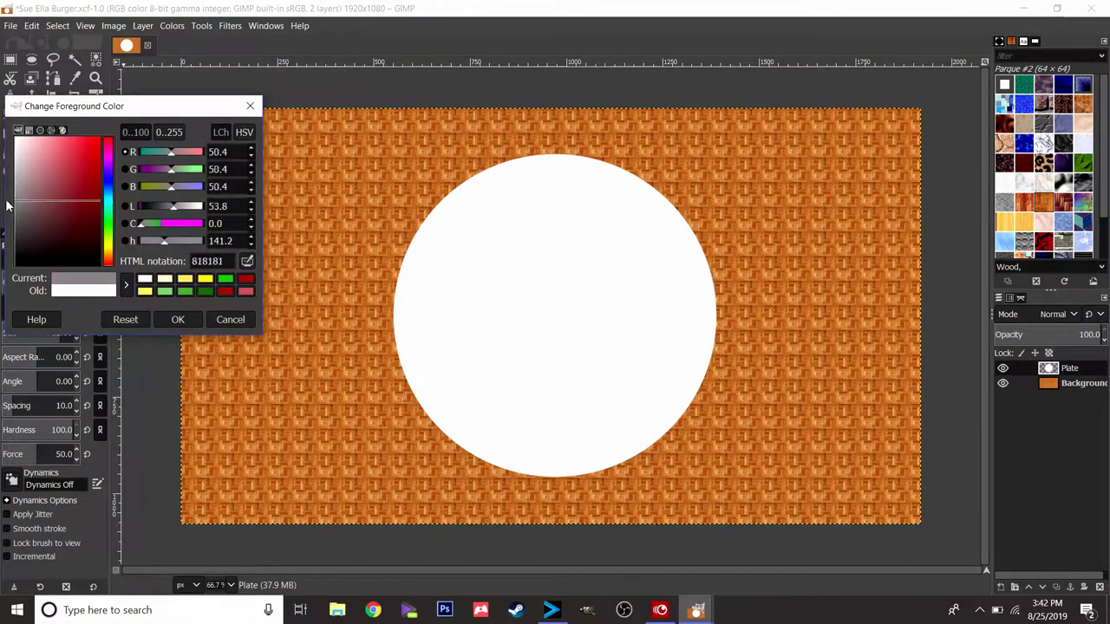
click(165, 319)
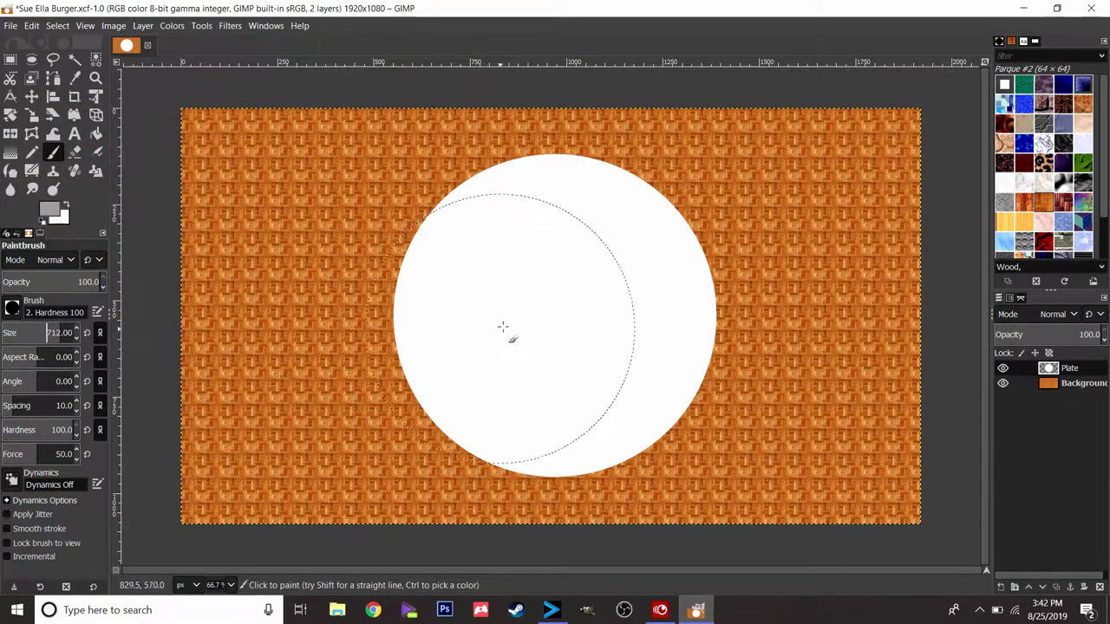
click(551, 320)
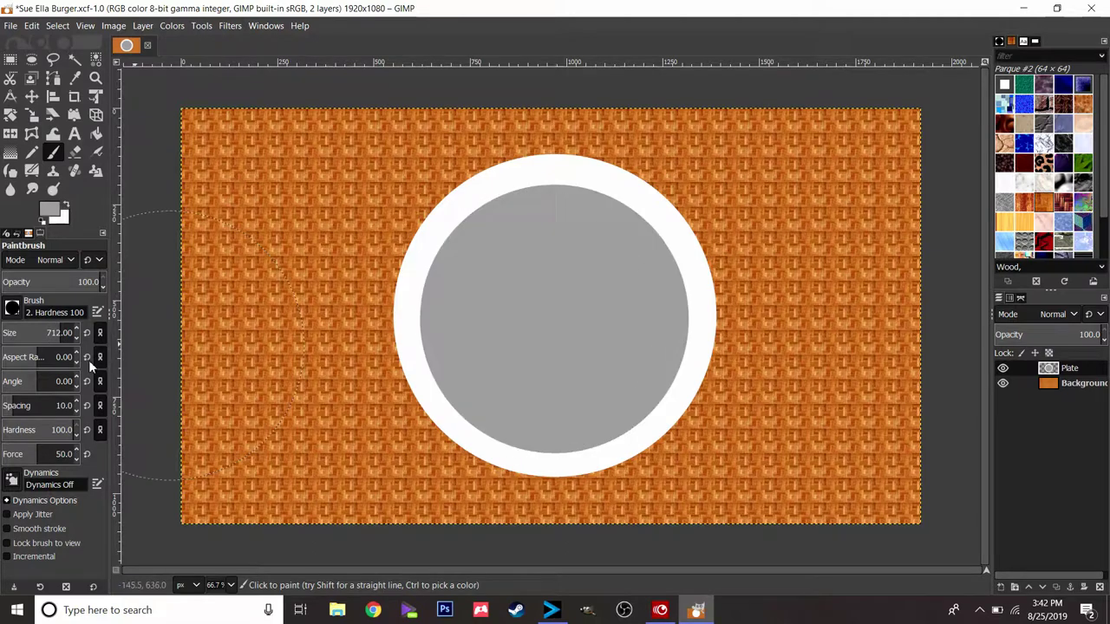
Step: Paint a slightly smaller white disc on top, leaving a thin grey rim
drag(83, 340, 76, 341)
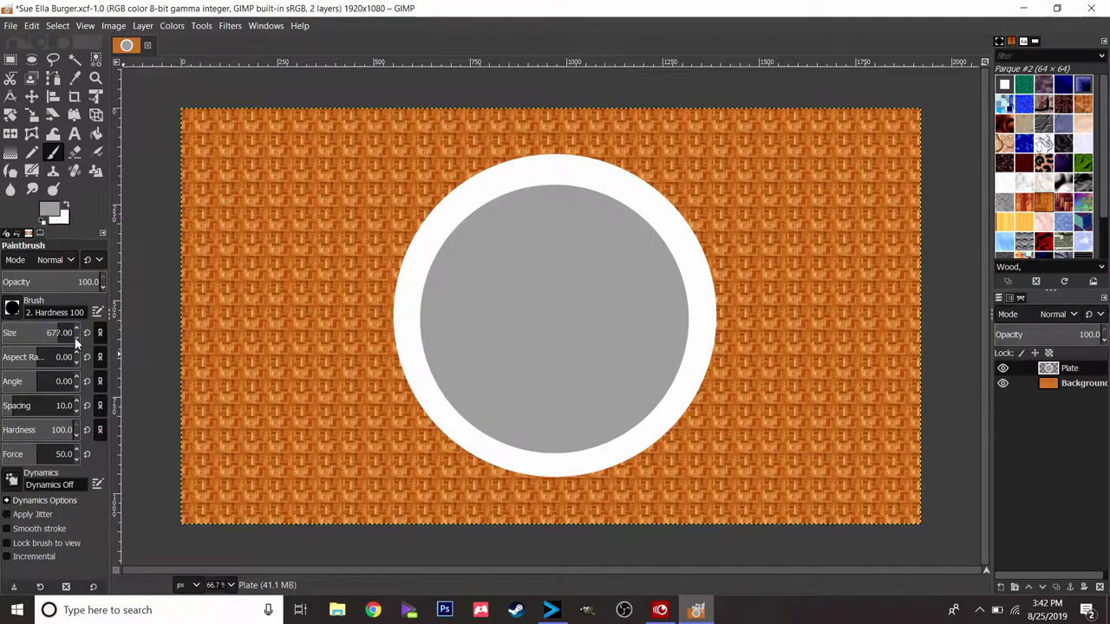
click(54, 218)
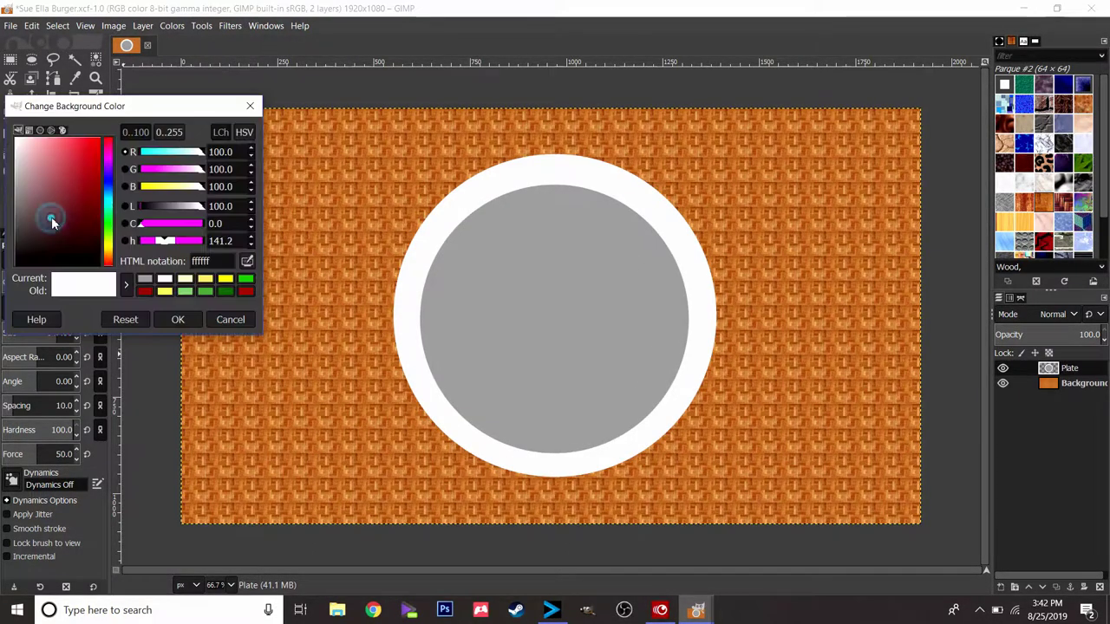
click(219, 319)
click(48, 216)
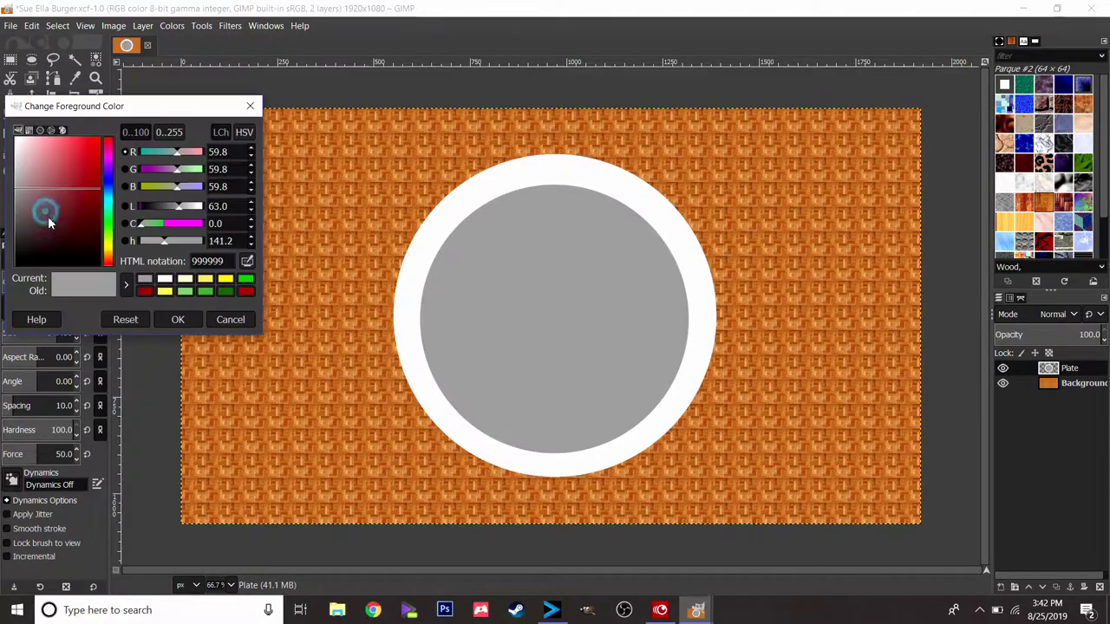
drag(46, 200, 2, 127)
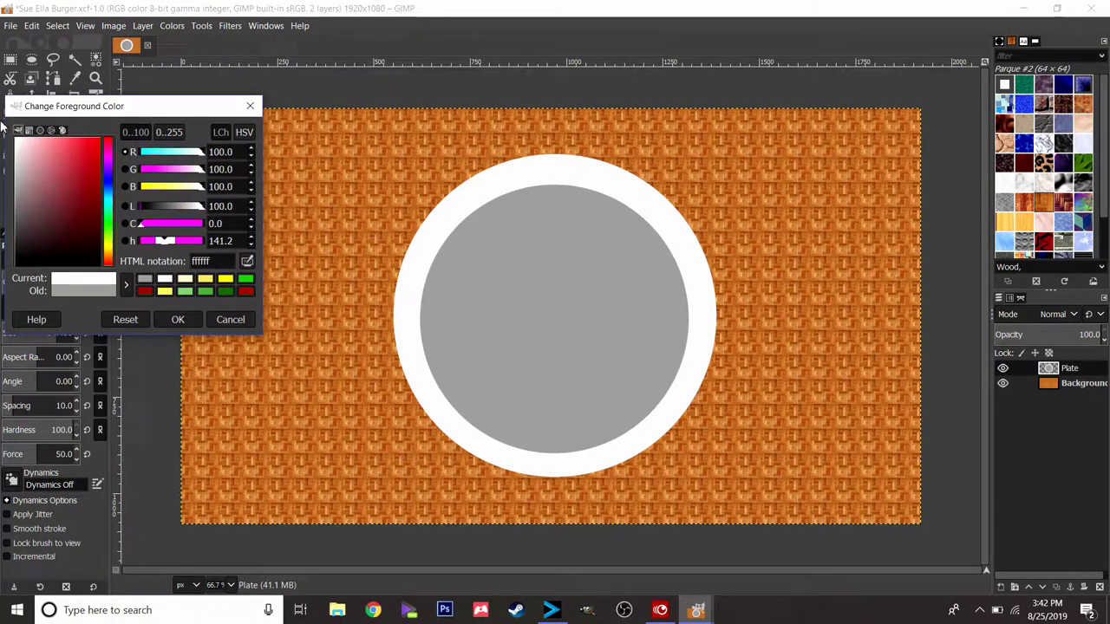
click(171, 319)
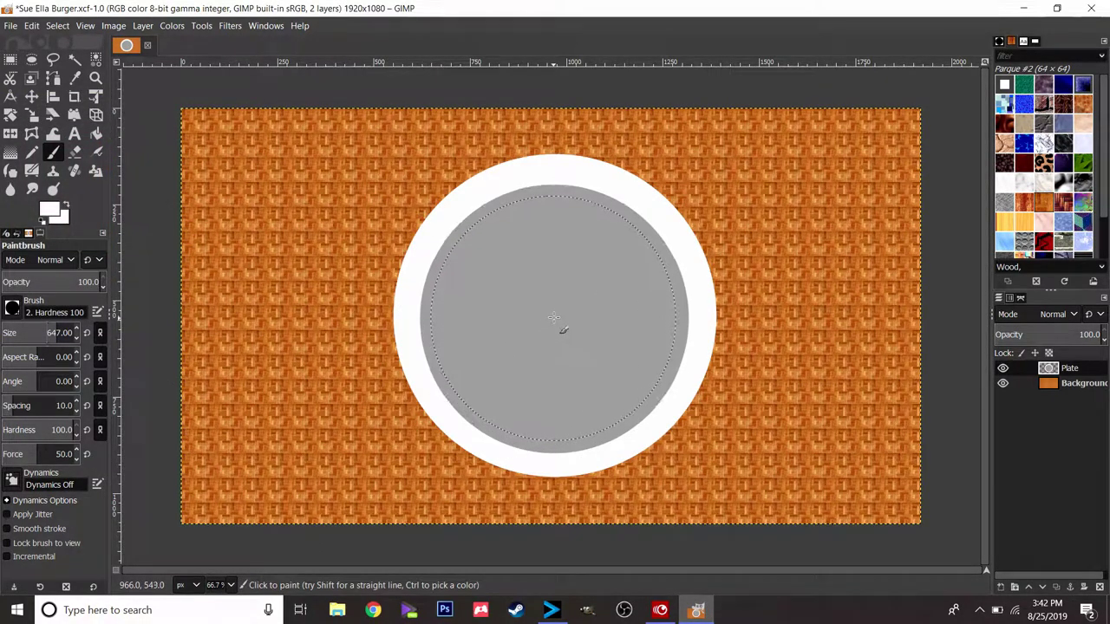
click(555, 319)
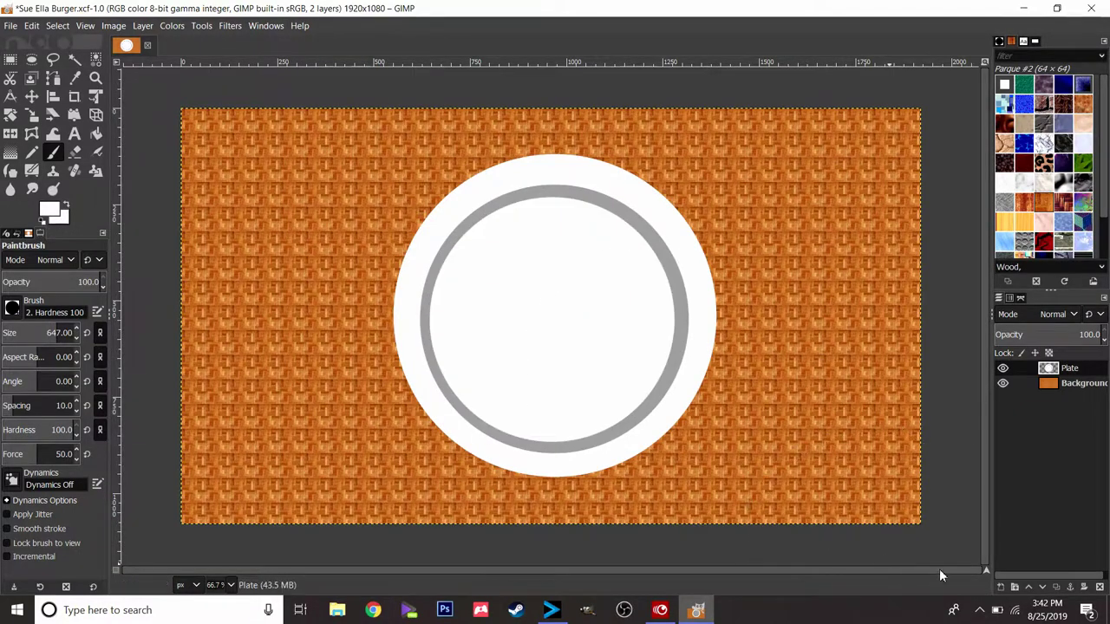
Step: Add a new layer named Bun
click(1000, 588)
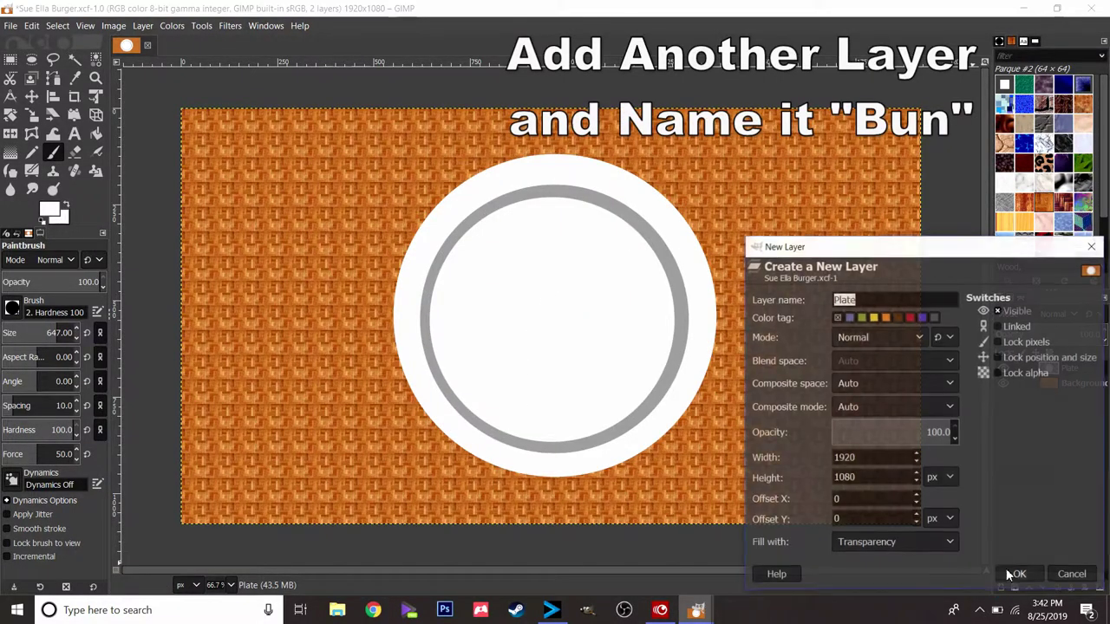
text(Bun)
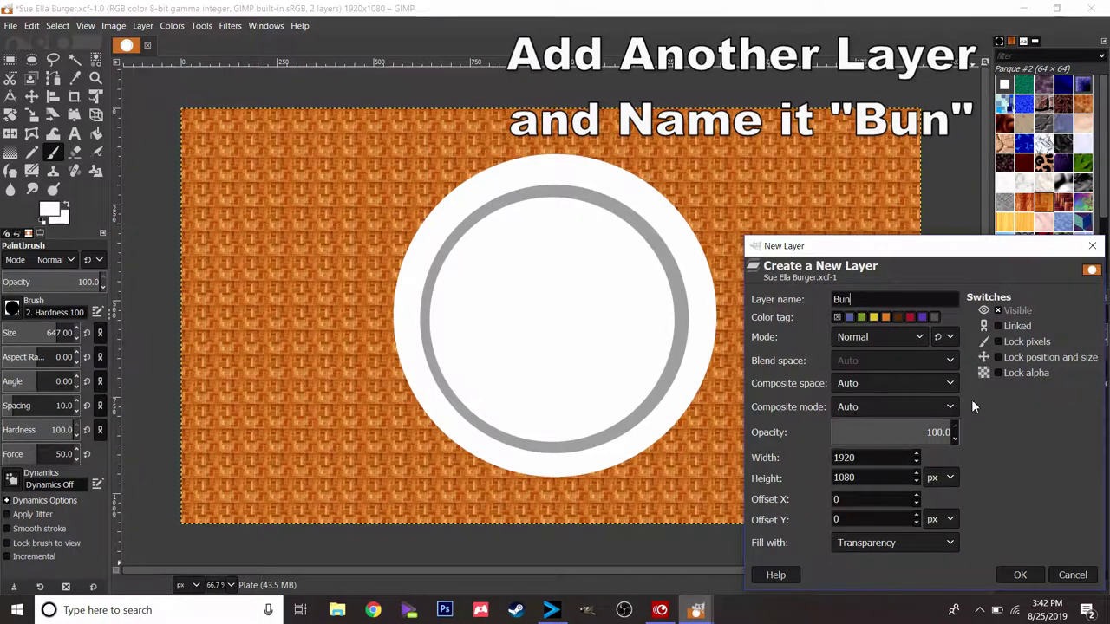
click(1014, 574)
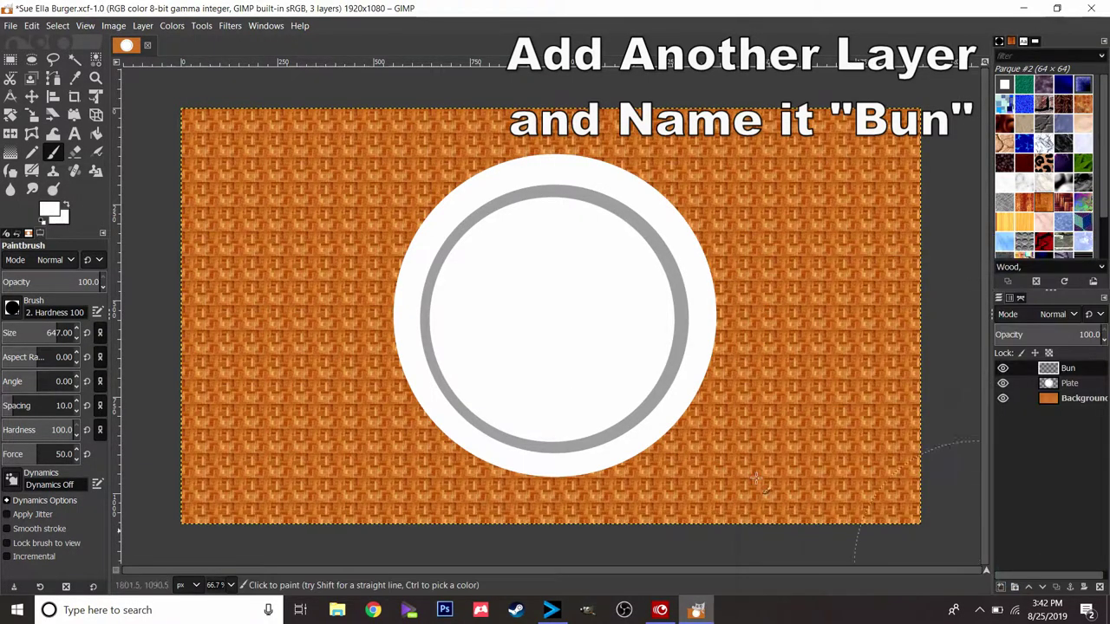
Step: Paint a large light-yellow bun disc inside the plate with an enlarged brush
click(49, 213)
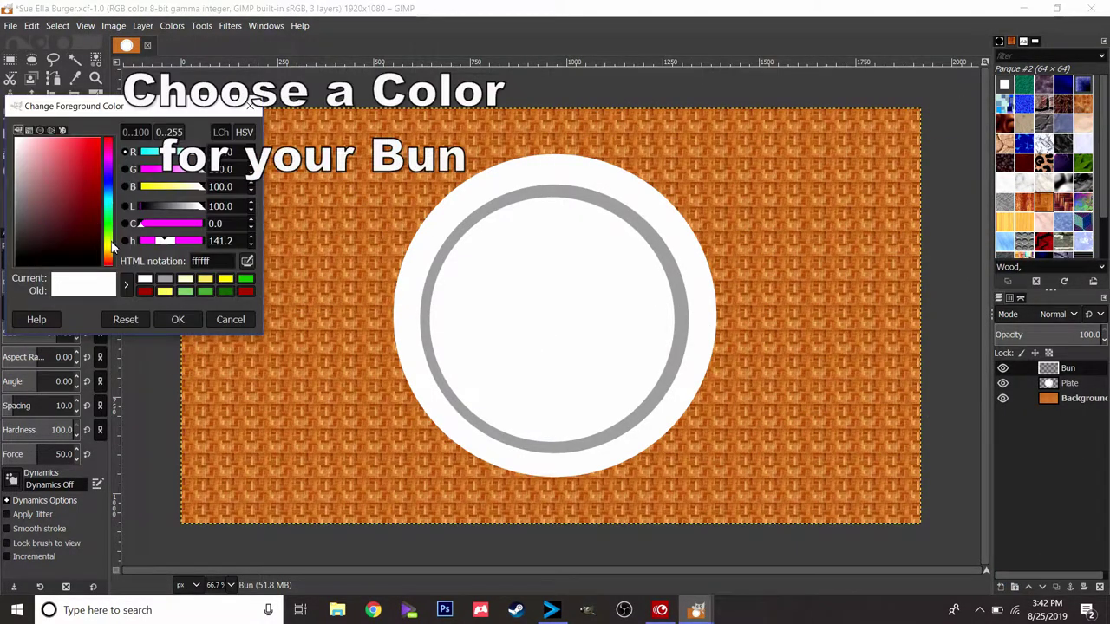
drag(112, 247, 110, 257)
drag(80, 205, 69, 142)
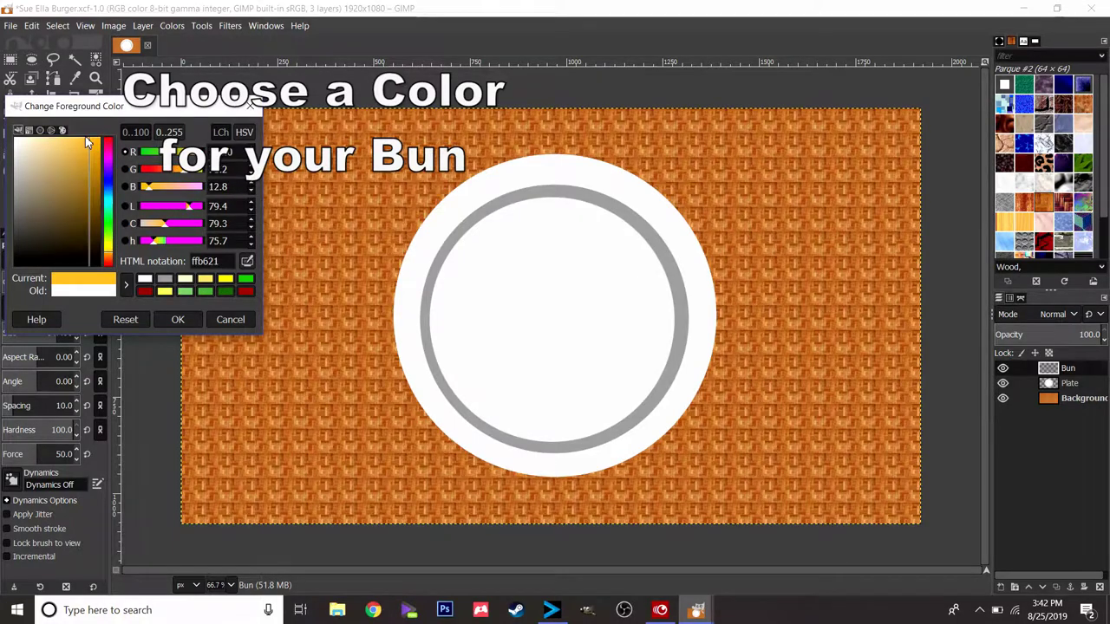
click(169, 323)
click(78, 327)
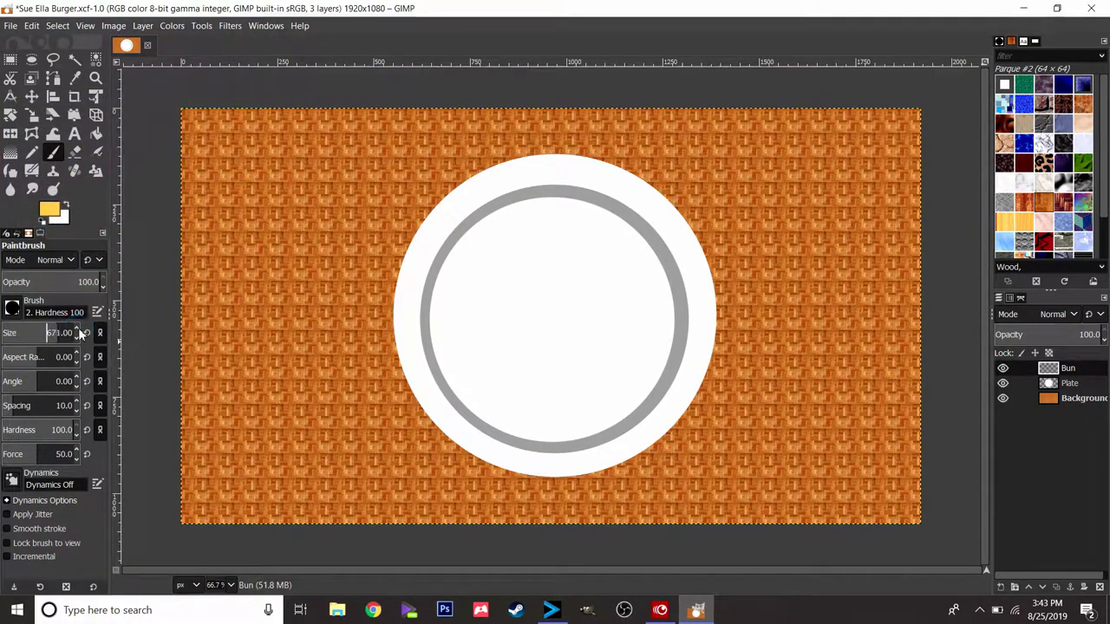
click(78, 328)
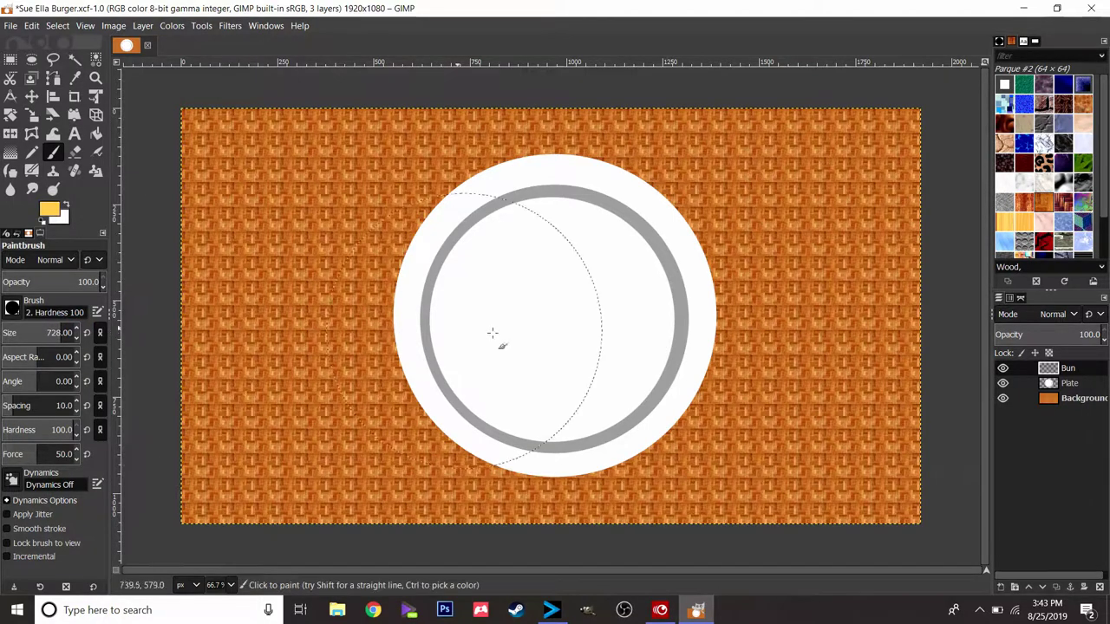
click(555, 318)
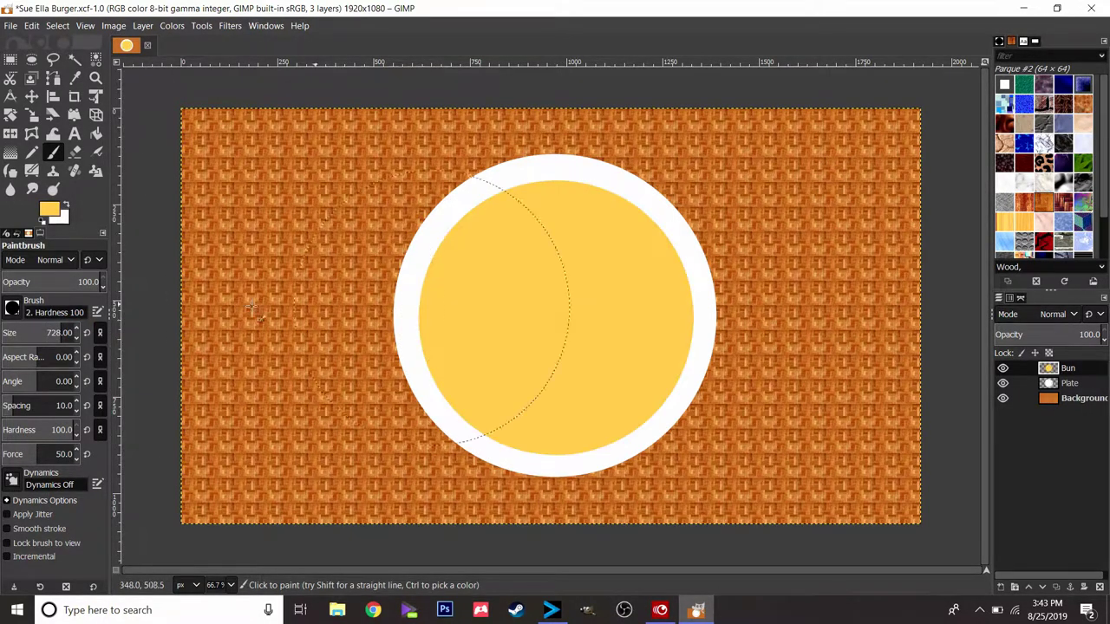
Step: Paint a smaller pale-yellow circle in the bun's centre and clear the selection
click(78, 338)
click(48, 215)
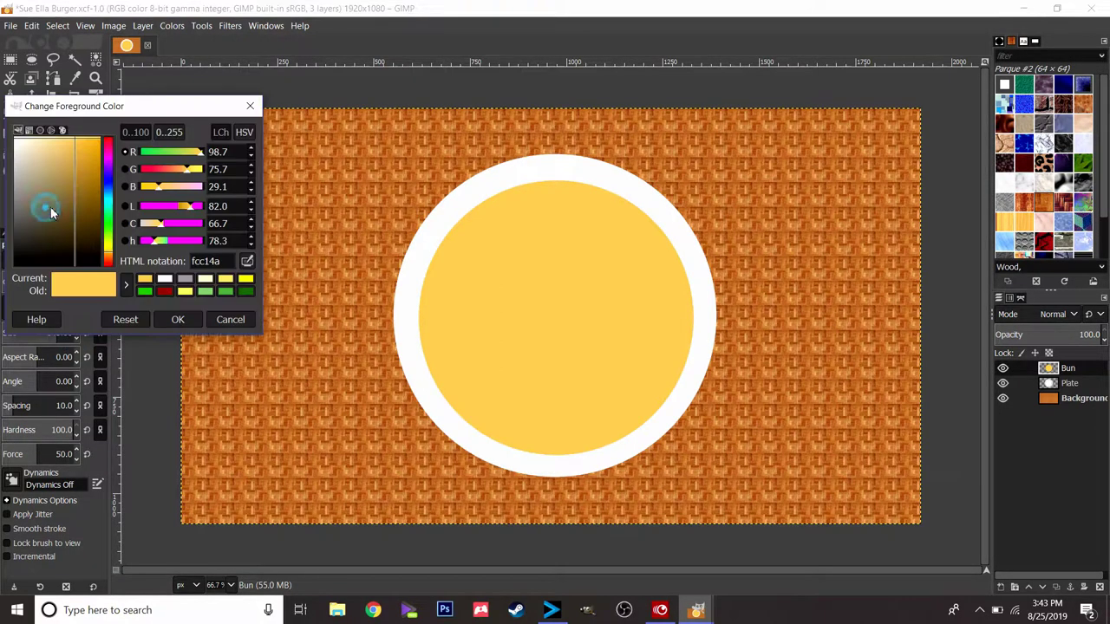
mouse_move(50, 207)
mouse_down()
mouse_move(69, 138)
mouse_move(49, 142)
mouse_up()
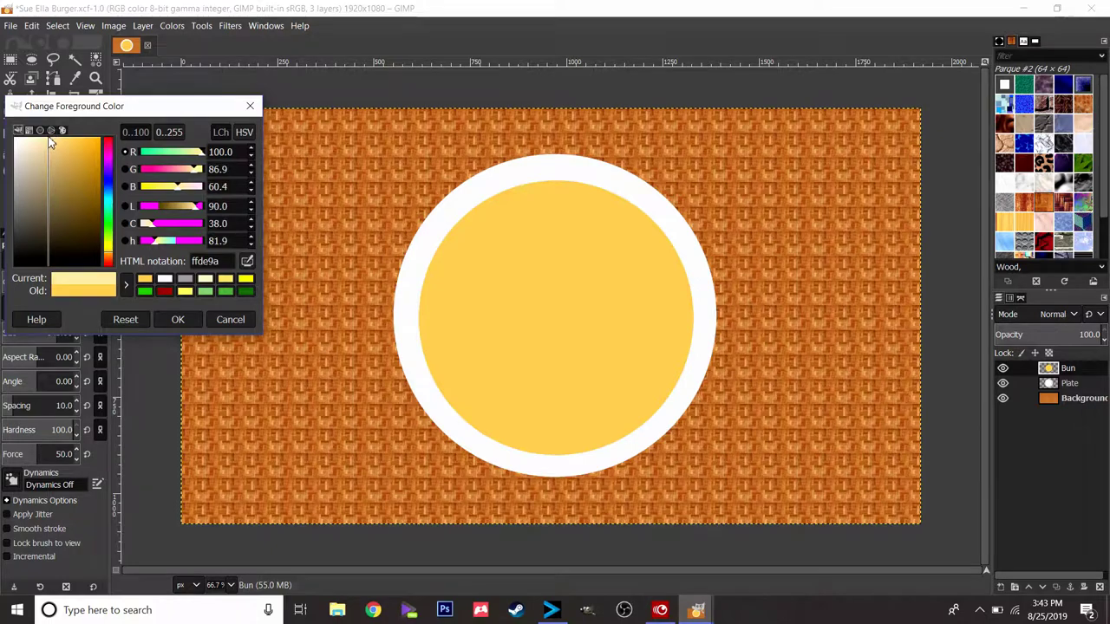
click(178, 320)
click(557, 321)
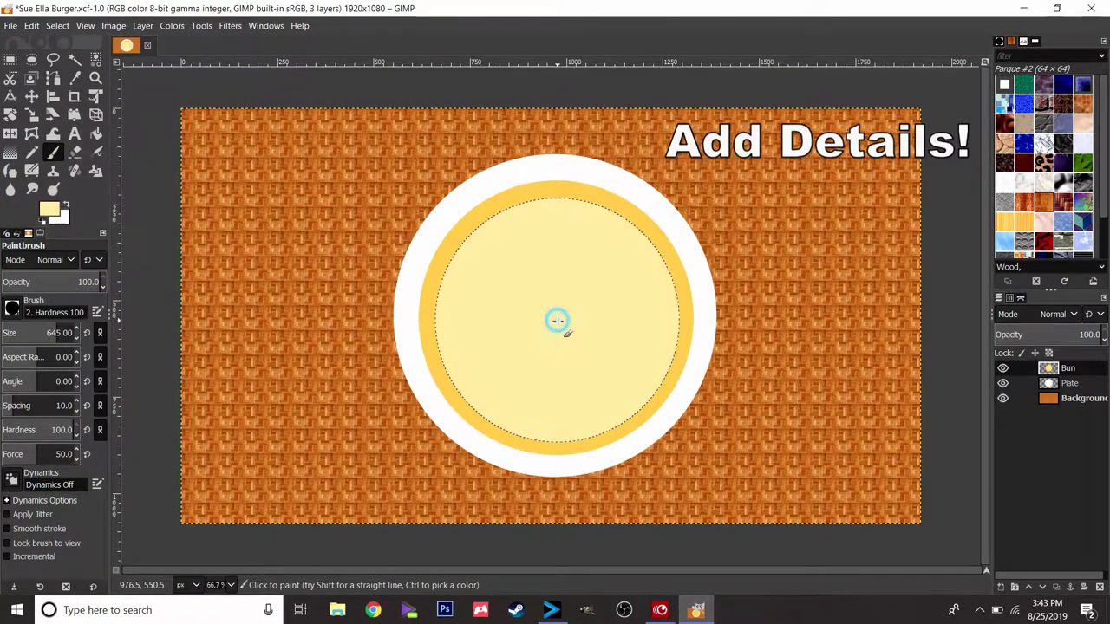
drag(557, 320, 540, 339)
key(ctrl+shift+a)
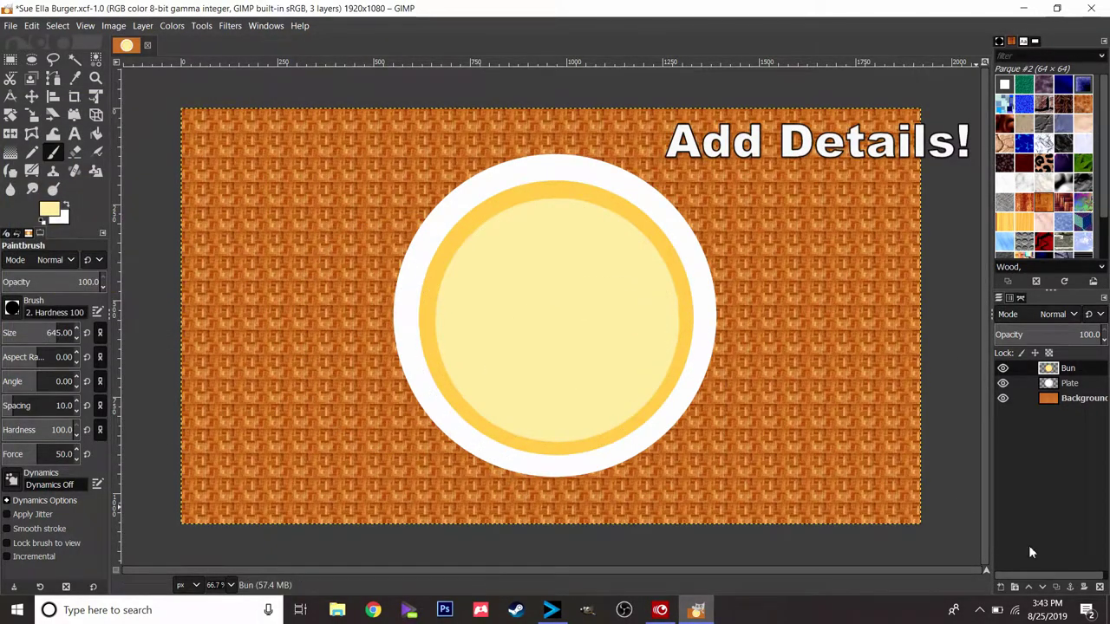
Step: Add a Patty layer and paint a dark brown disc over the bun
click(1014, 587)
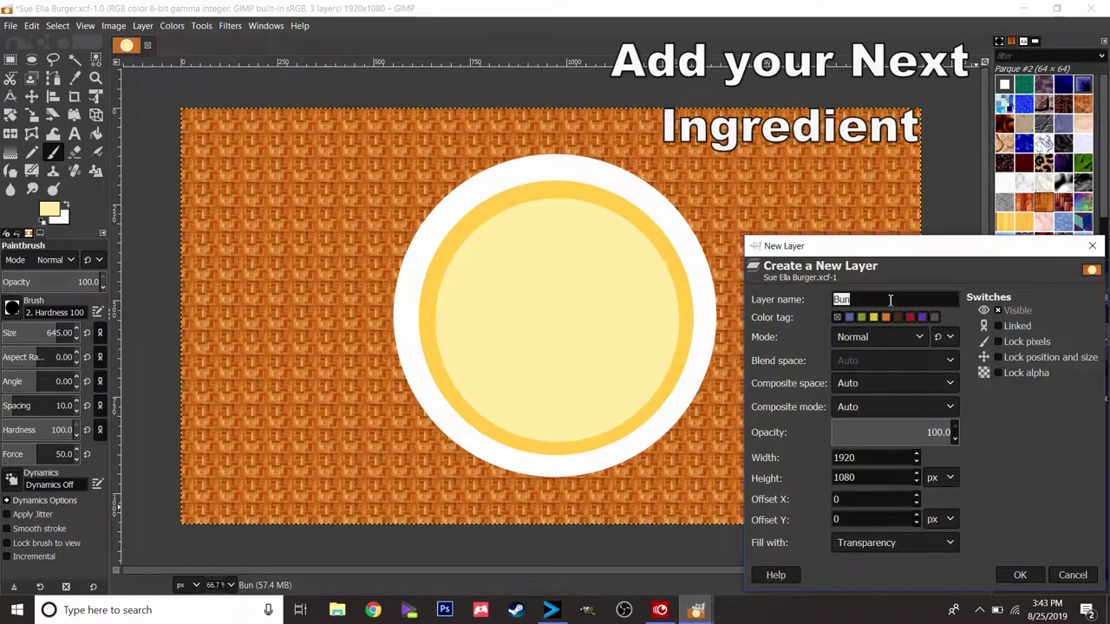
text(ty)
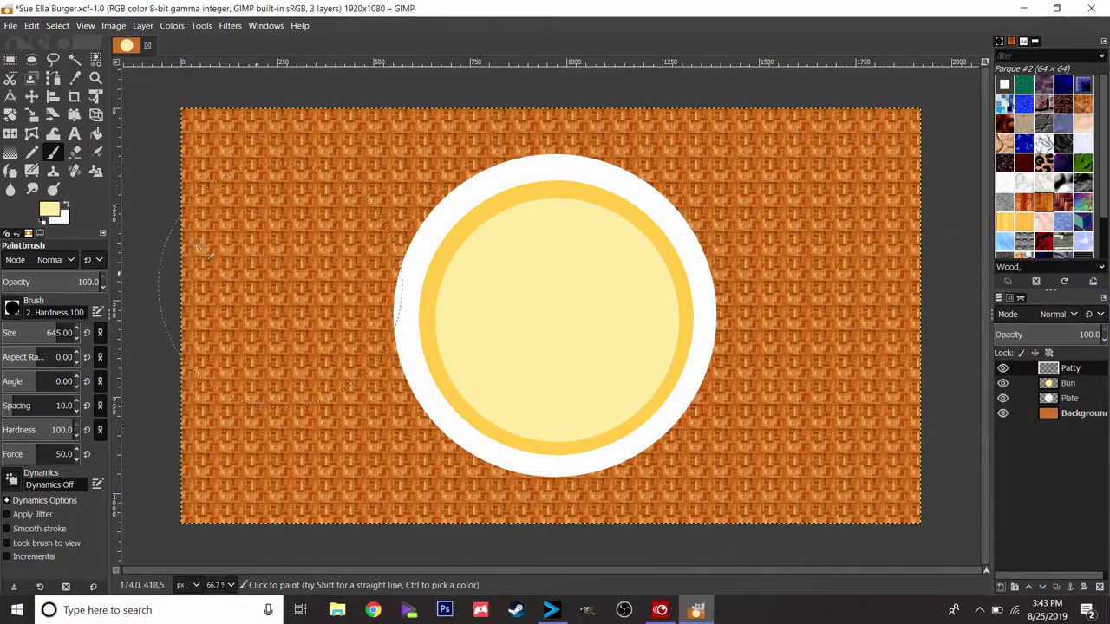
click(48, 210)
drag(43, 218, 108, 215)
click(193, 321)
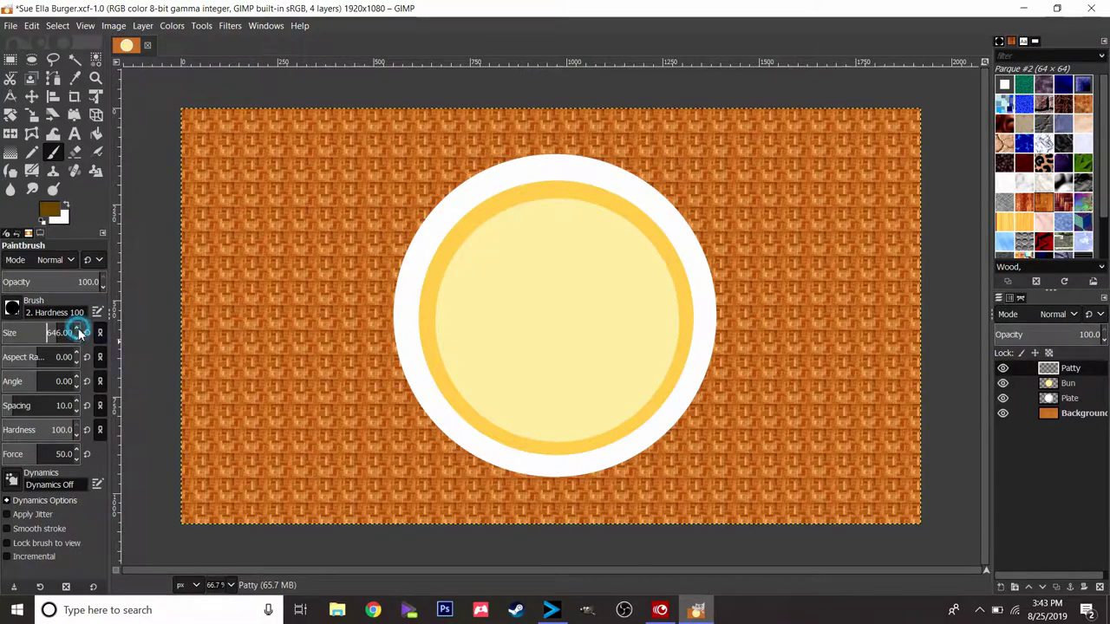
scroll(78, 332, up, 4)
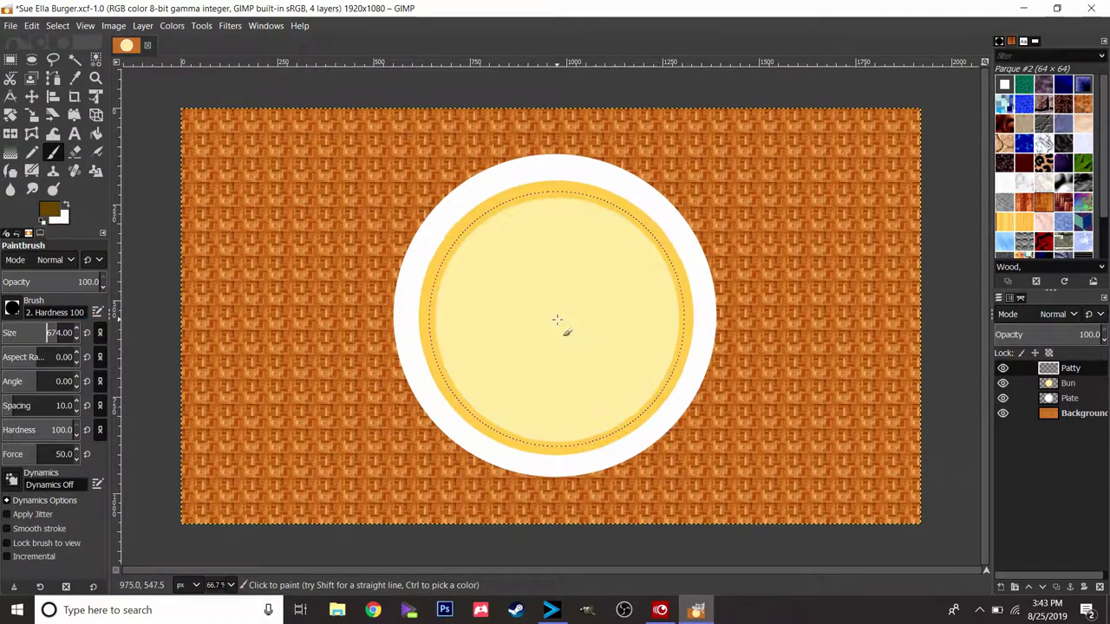
click(557, 320)
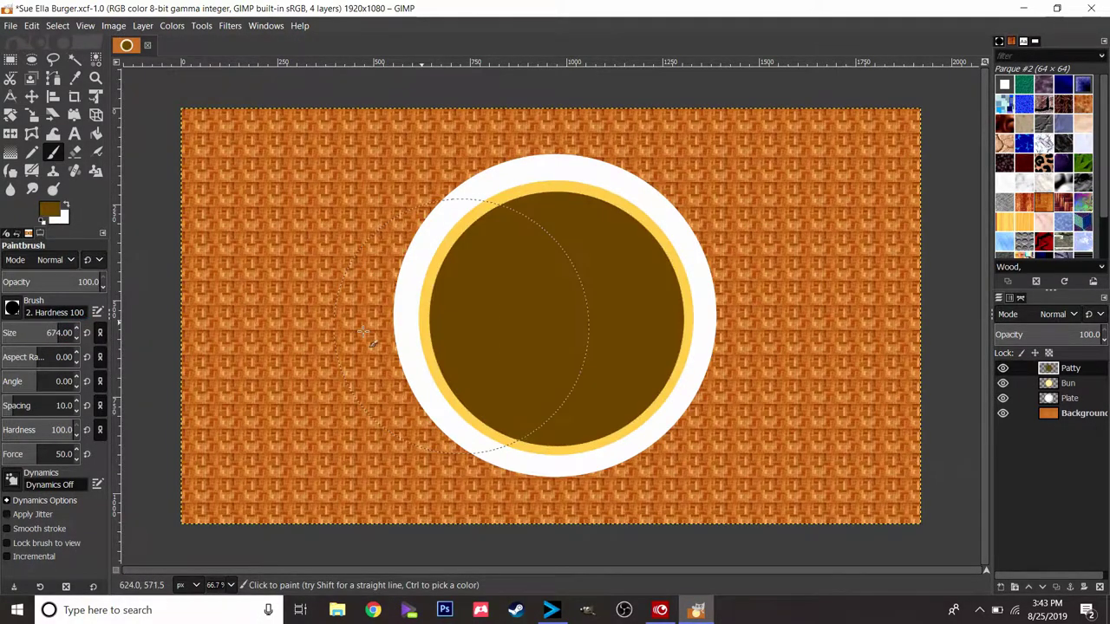
Step: Texture the patty with darker brown strokes using an enlarged Chalk 01 brush
click(12, 308)
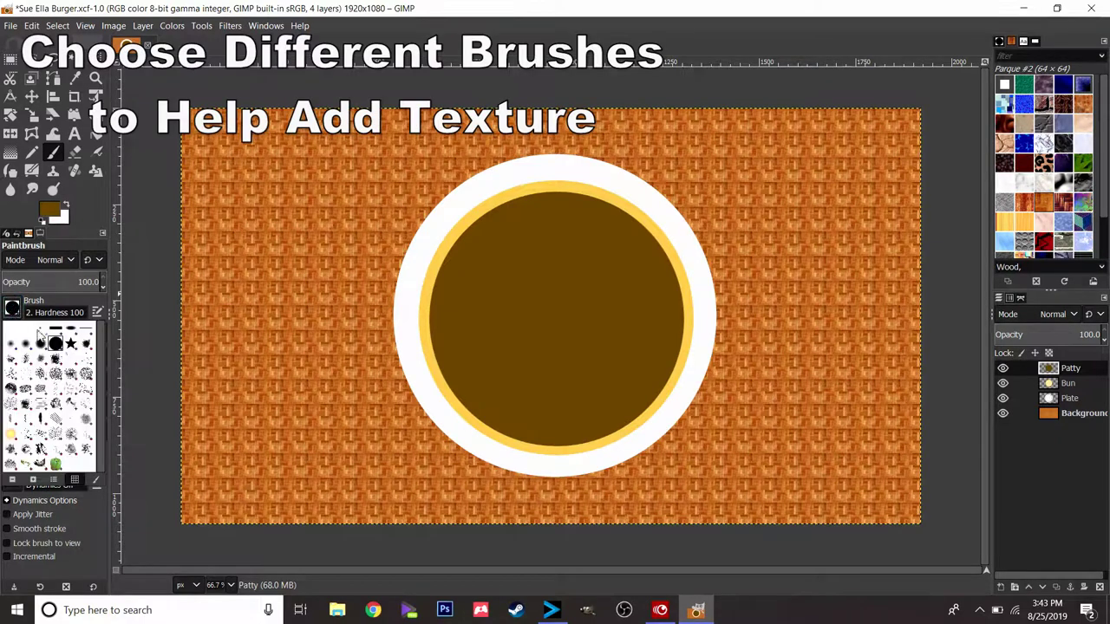
click(76, 379)
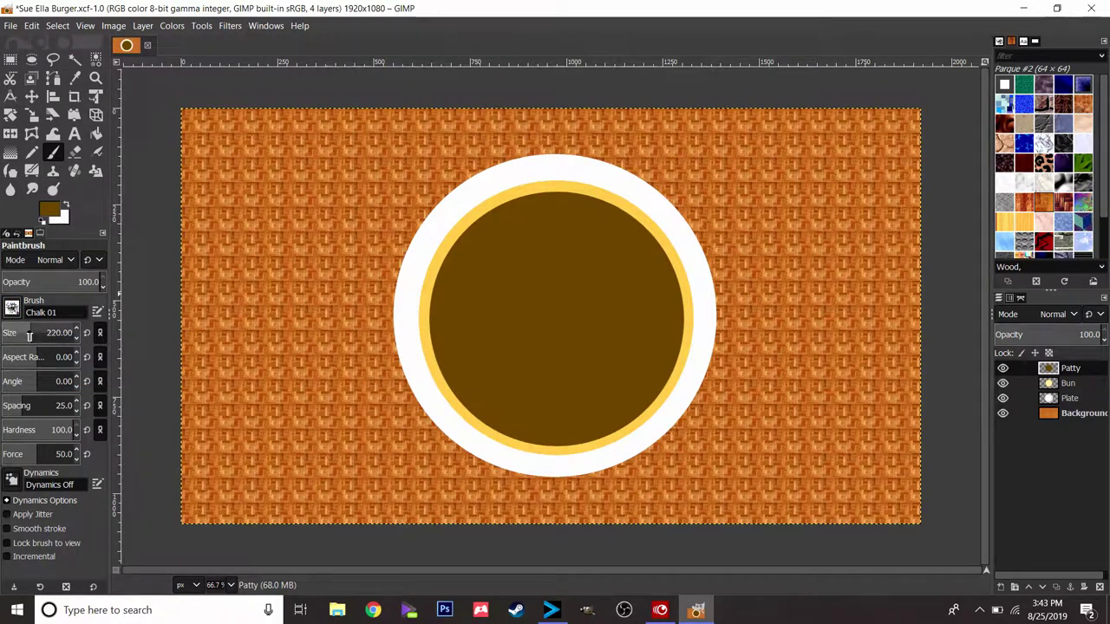
drag(30, 336, 59, 333)
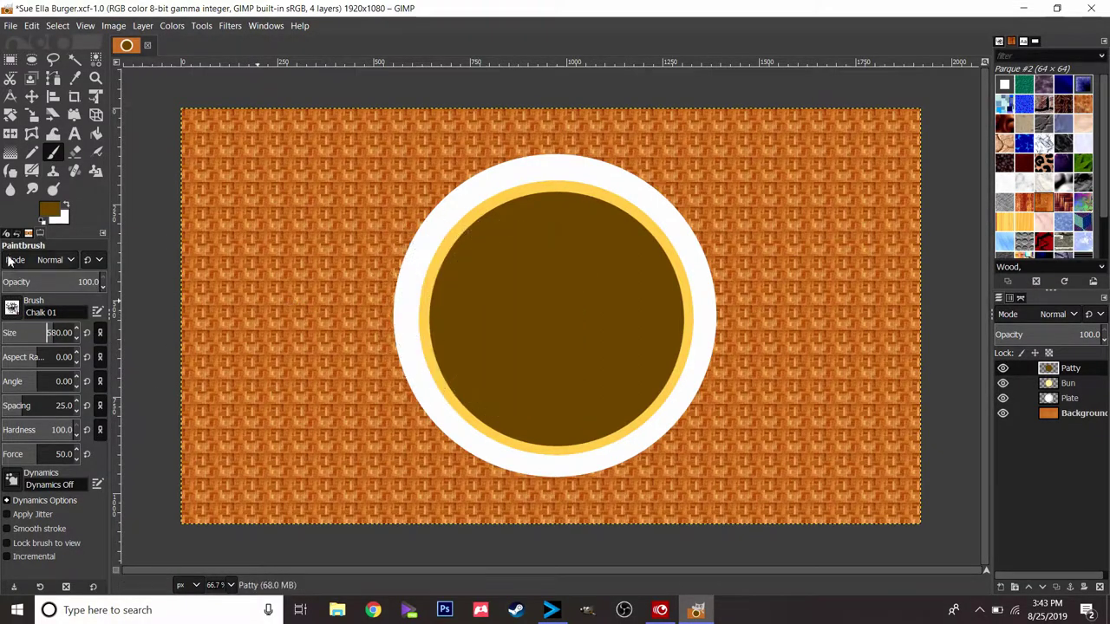
click(57, 217)
drag(92, 218, 94, 226)
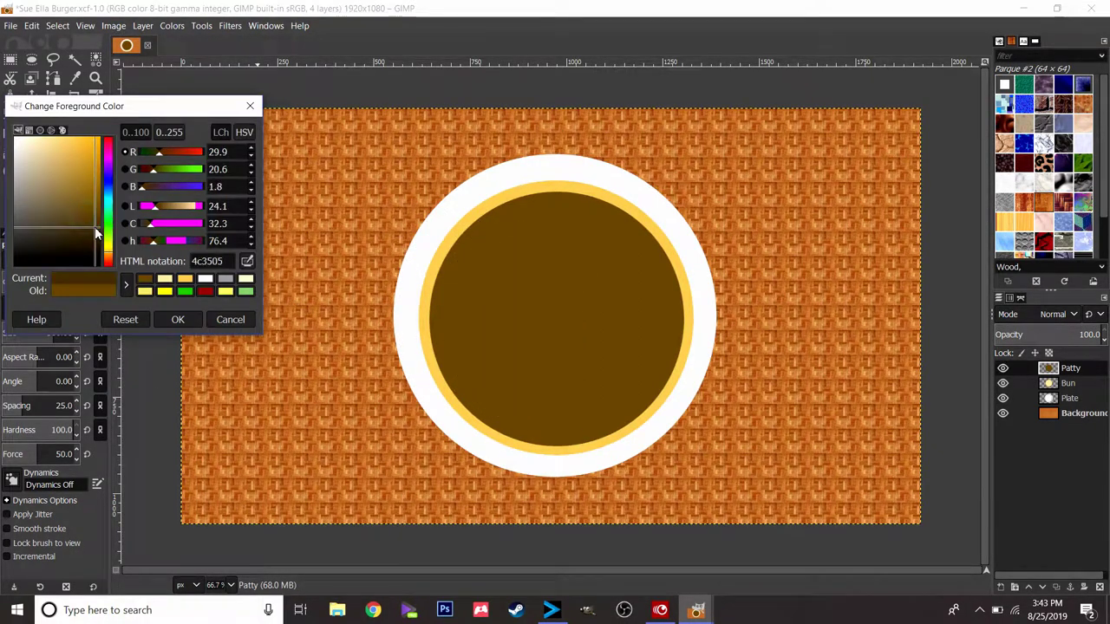
click(174, 319)
drag(520, 321, 550, 318)
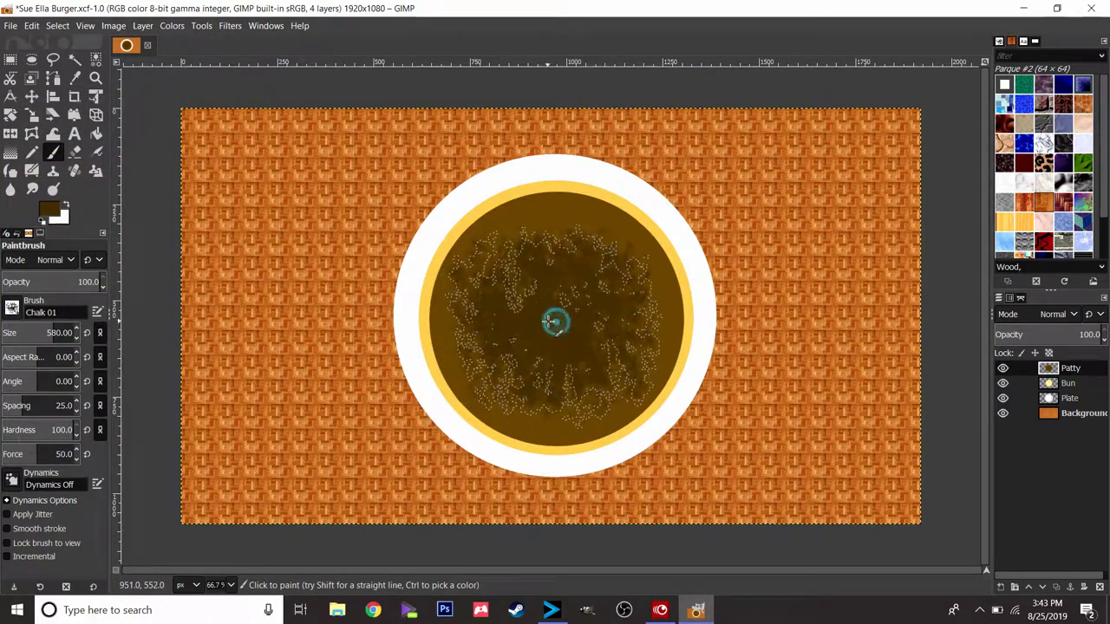
drag(549, 317, 563, 390)
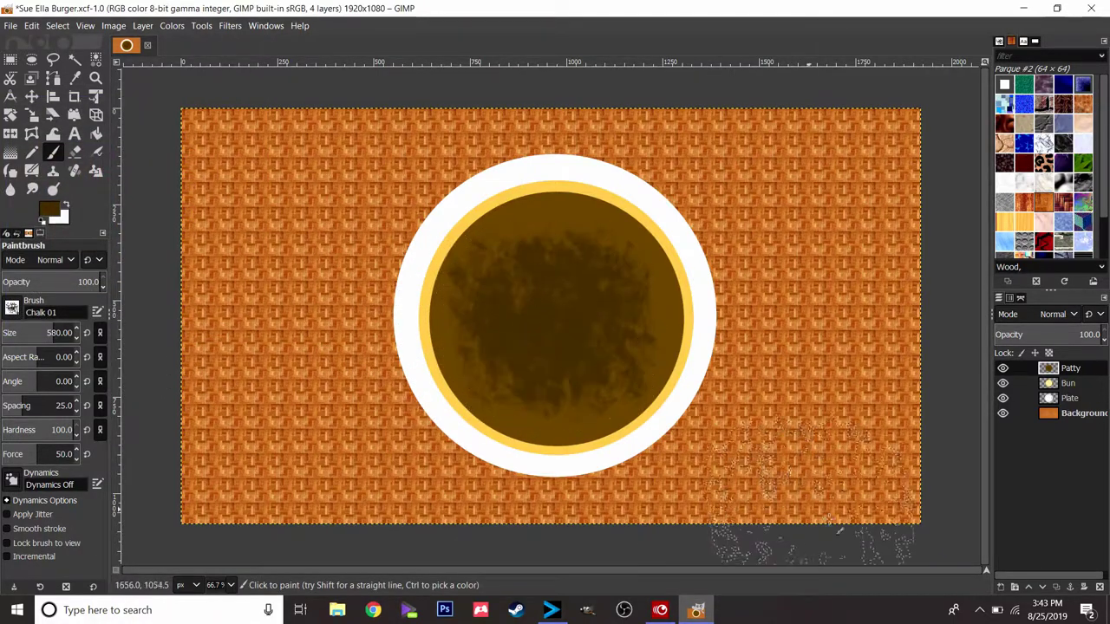
Step: Begin a new transparent layer and name it Bacon
click(1001, 588)
text(Bac)
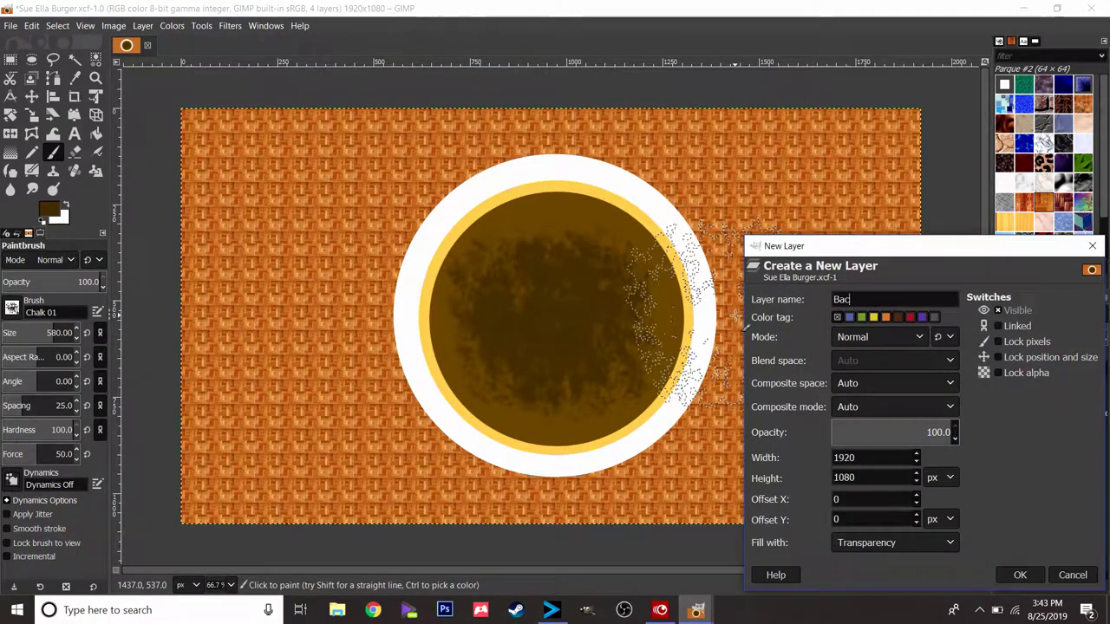
text(on)
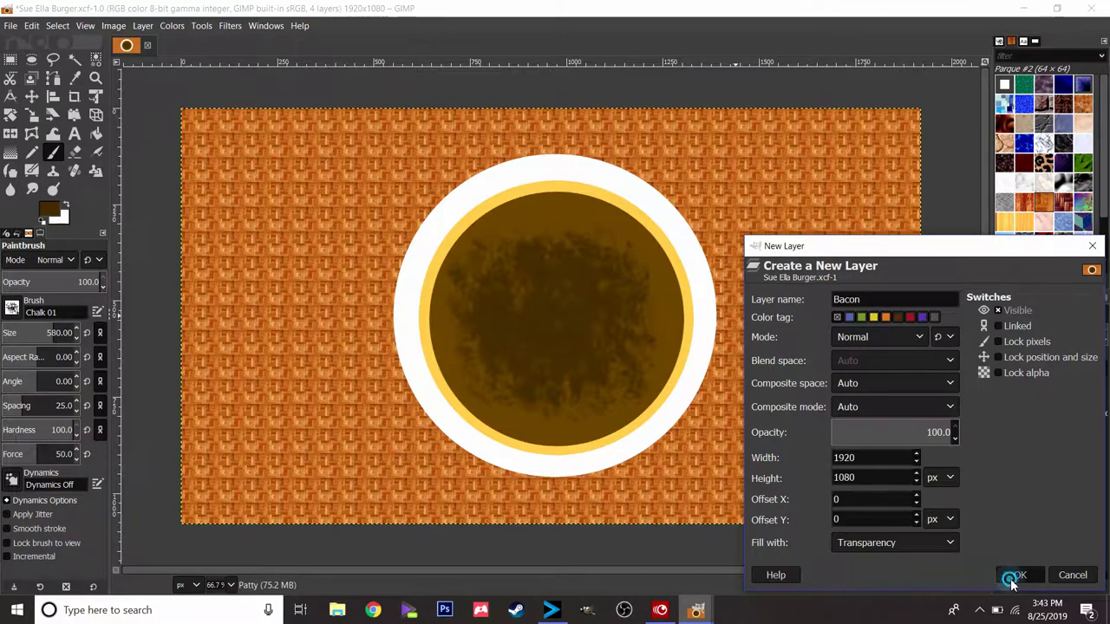
Step: Create the Bacon layer and fill a tall rectangle across the patty with red
click(10, 59)
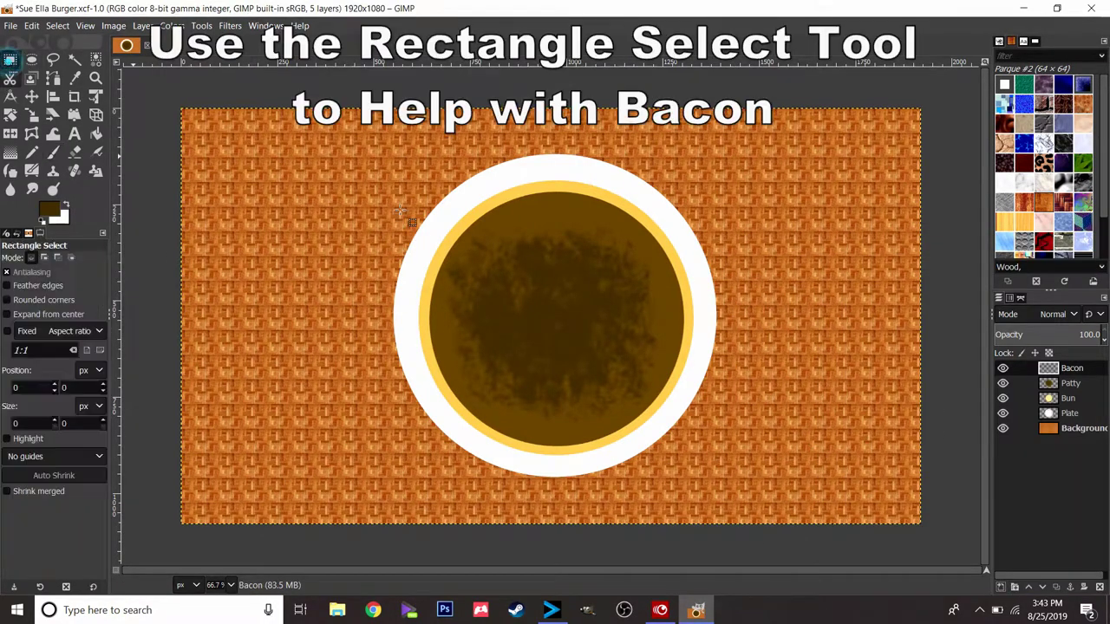
drag(479, 205, 537, 456)
click(47, 209)
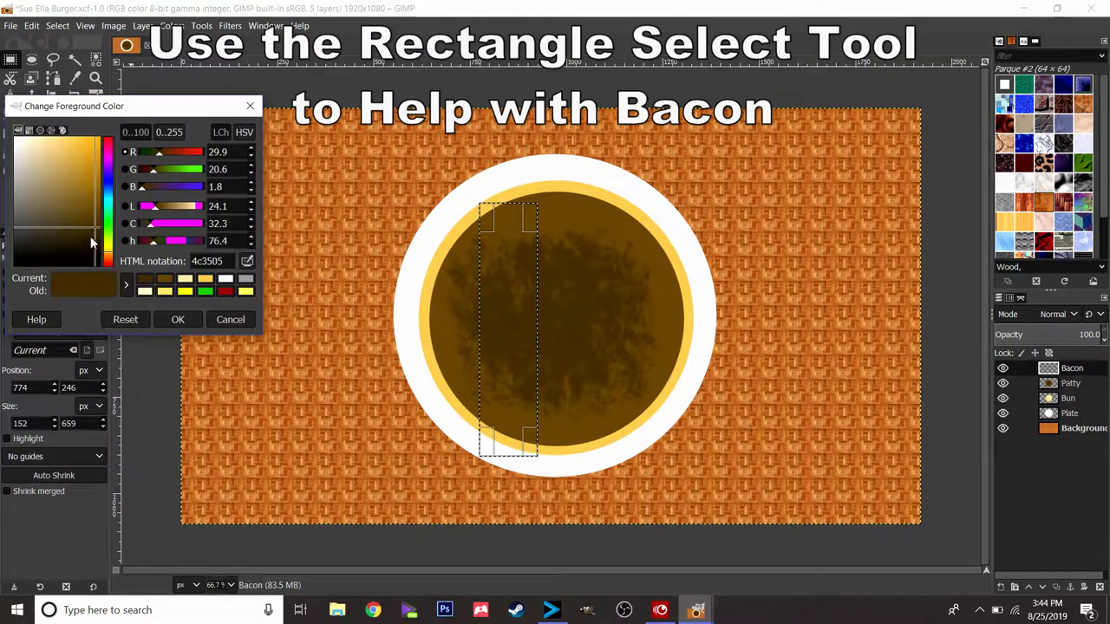
drag(110, 234, 111, 142)
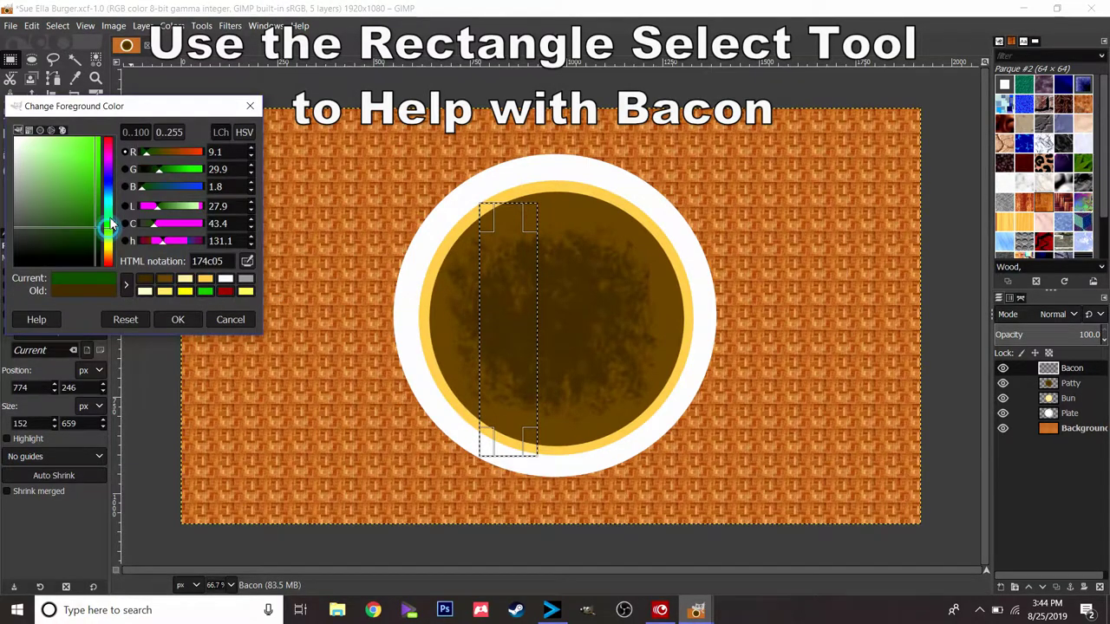
click(77, 158)
click(178, 319)
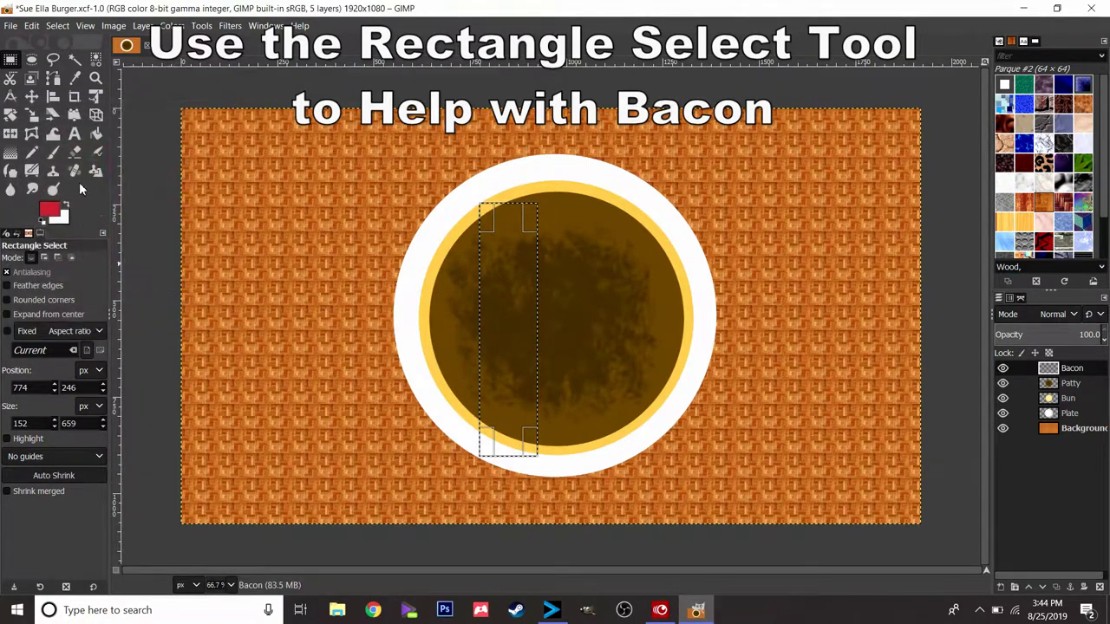
click(96, 134)
click(495, 305)
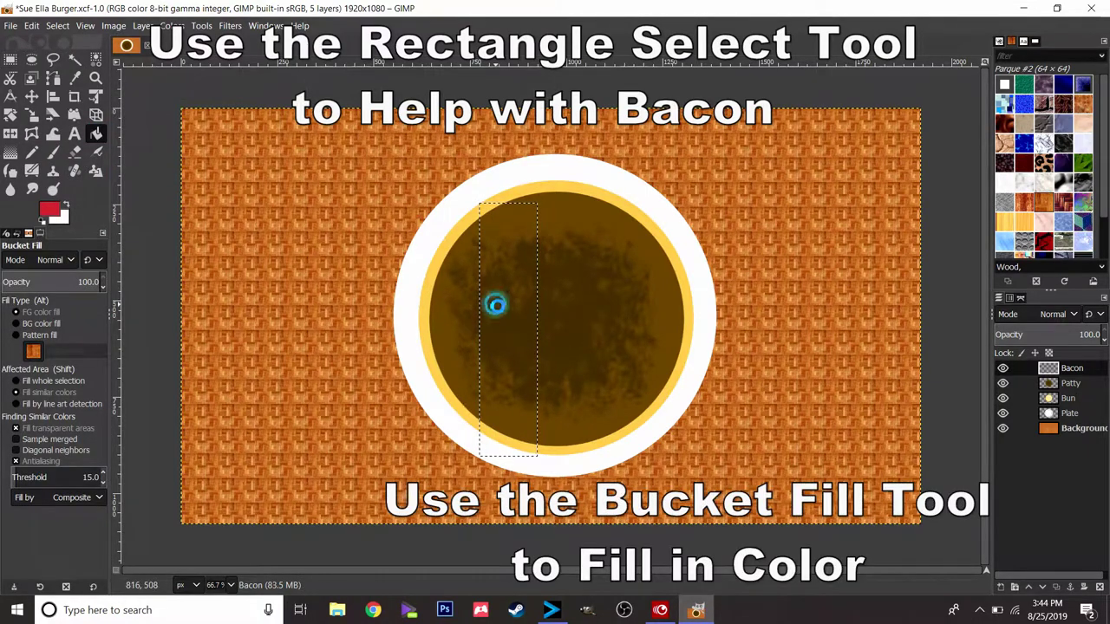
Step: Fill a second red strip beside the first, then select a narrow band on the left strip
click(10, 59)
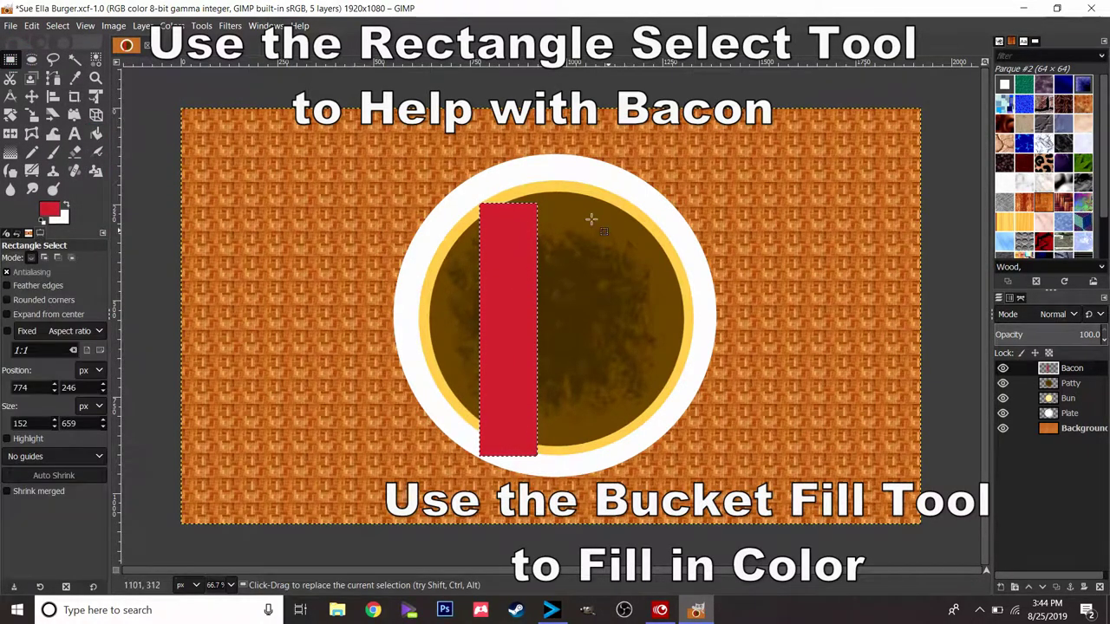
drag(561, 205, 624, 462)
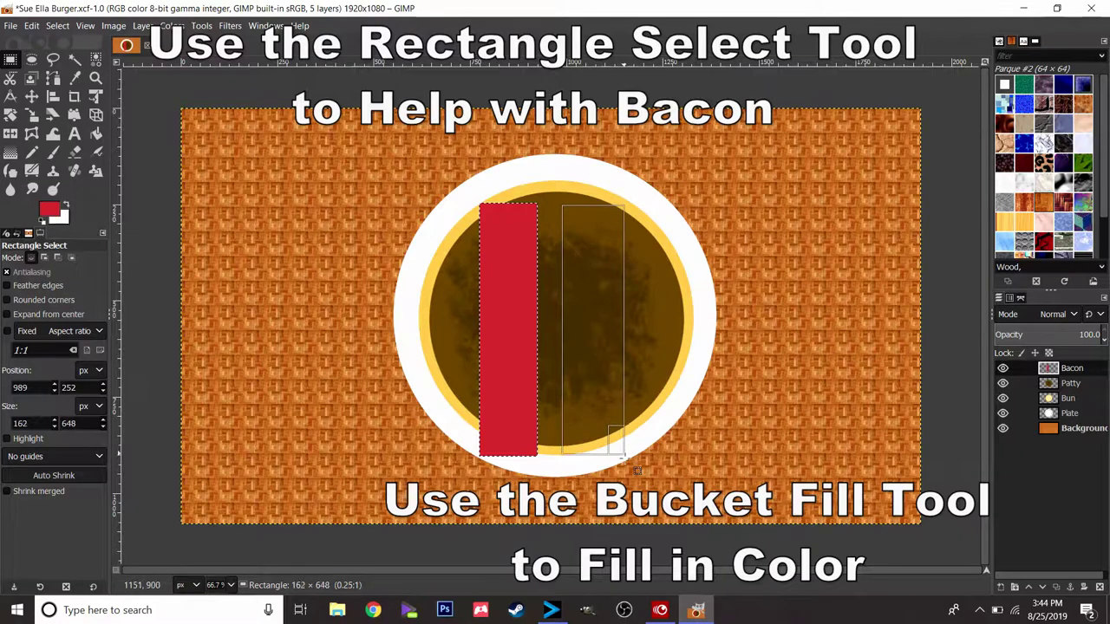
click(95, 134)
click(598, 293)
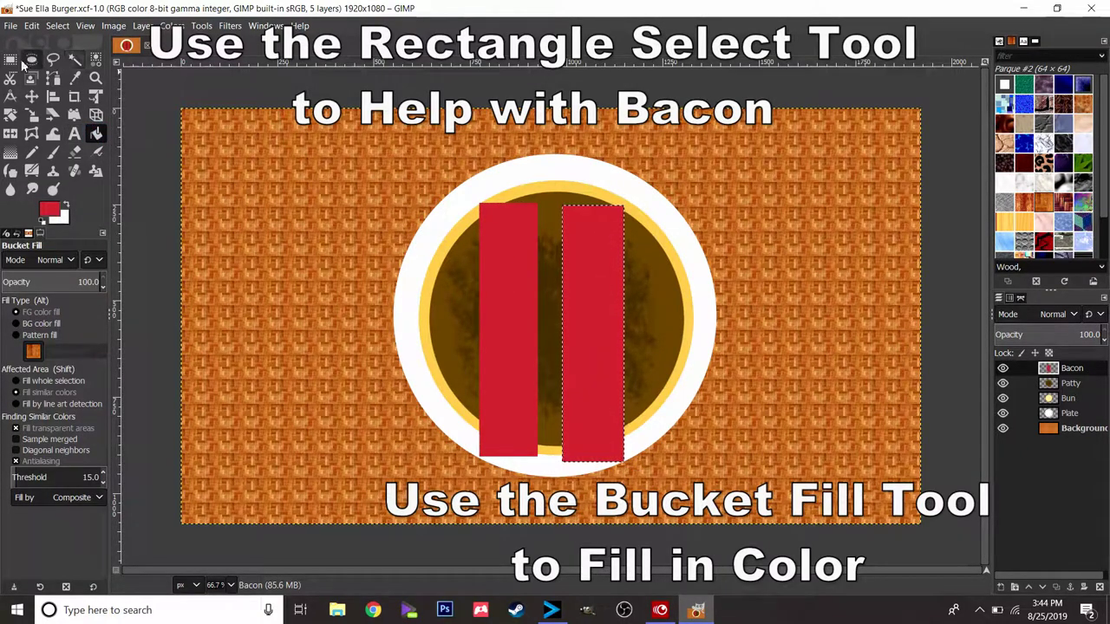
click(10, 59)
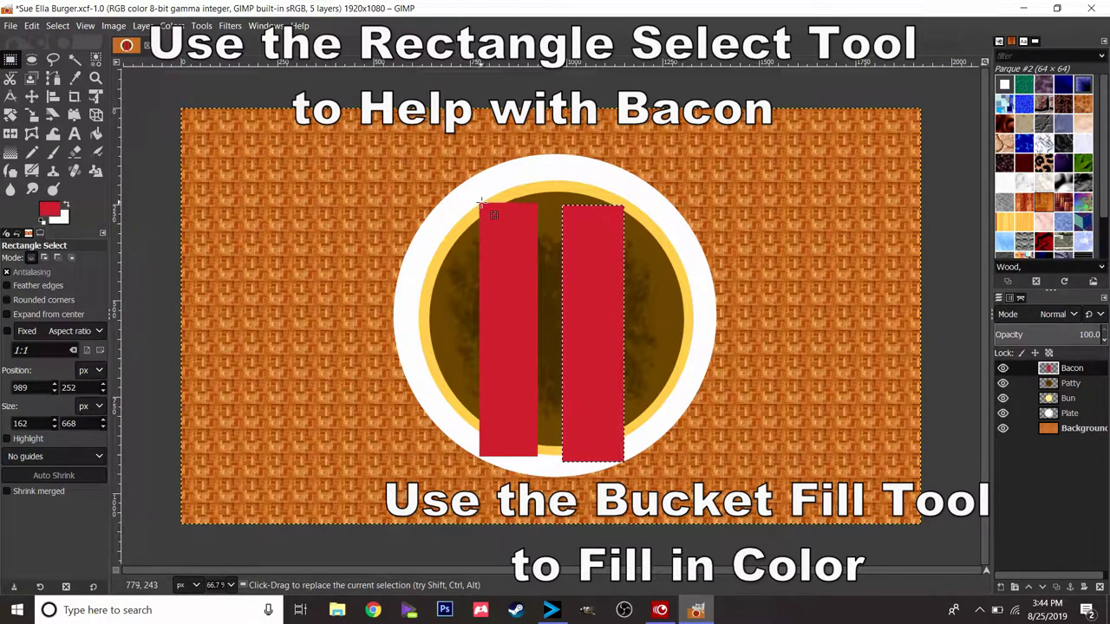
drag(480, 202, 501, 244)
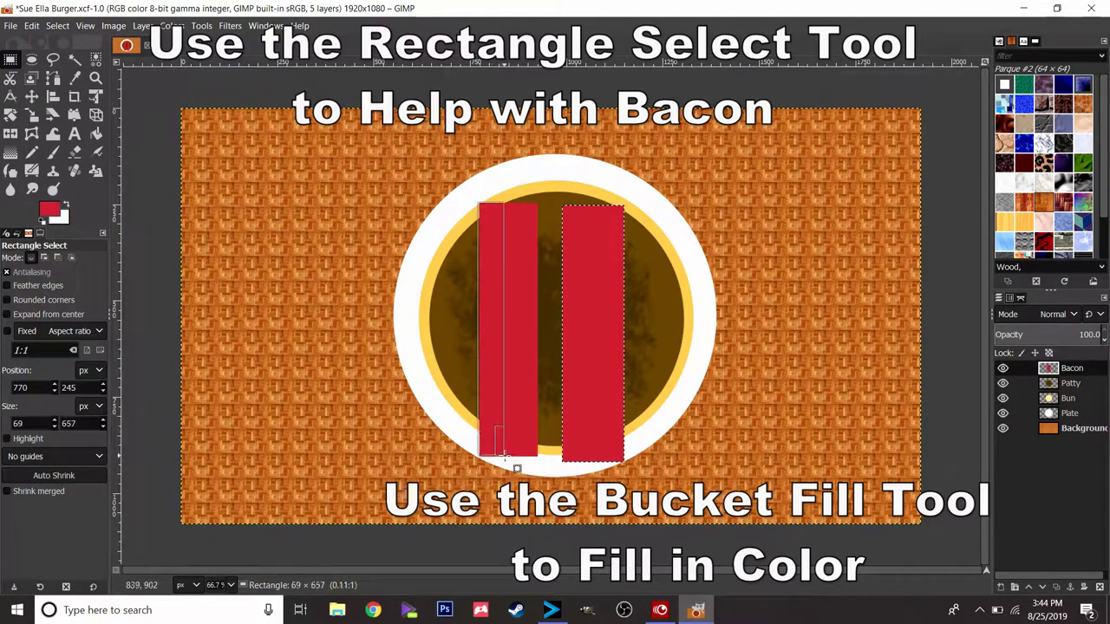
drag(509, 458, 510, 458)
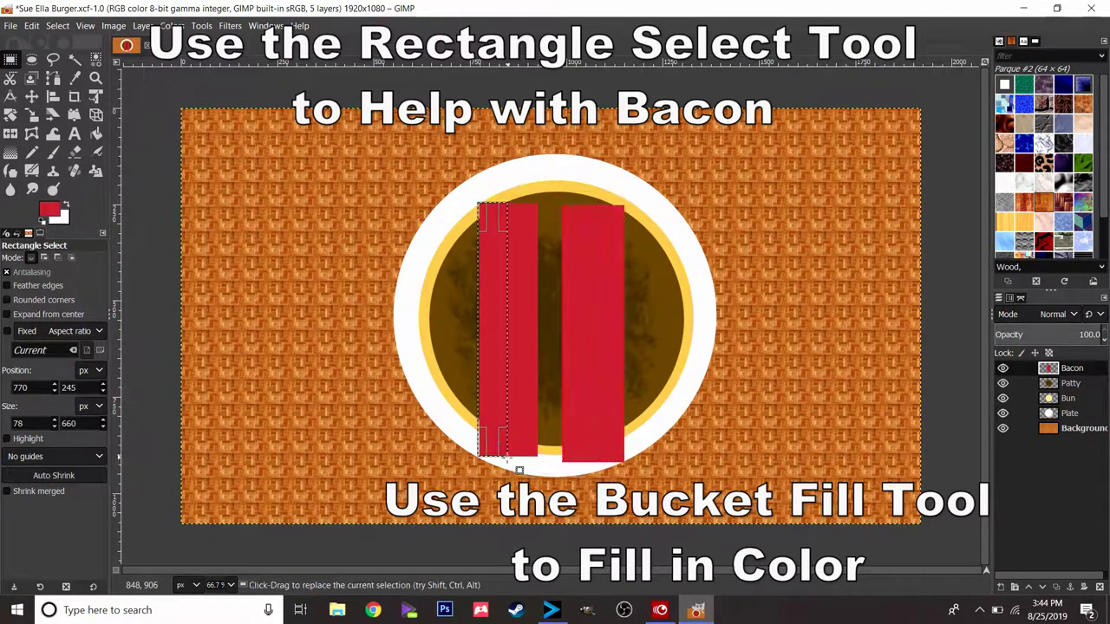
Step: Fill the selected band of the left bacon strip with a lighter pink
click(51, 210)
drag(65, 182, 55, 155)
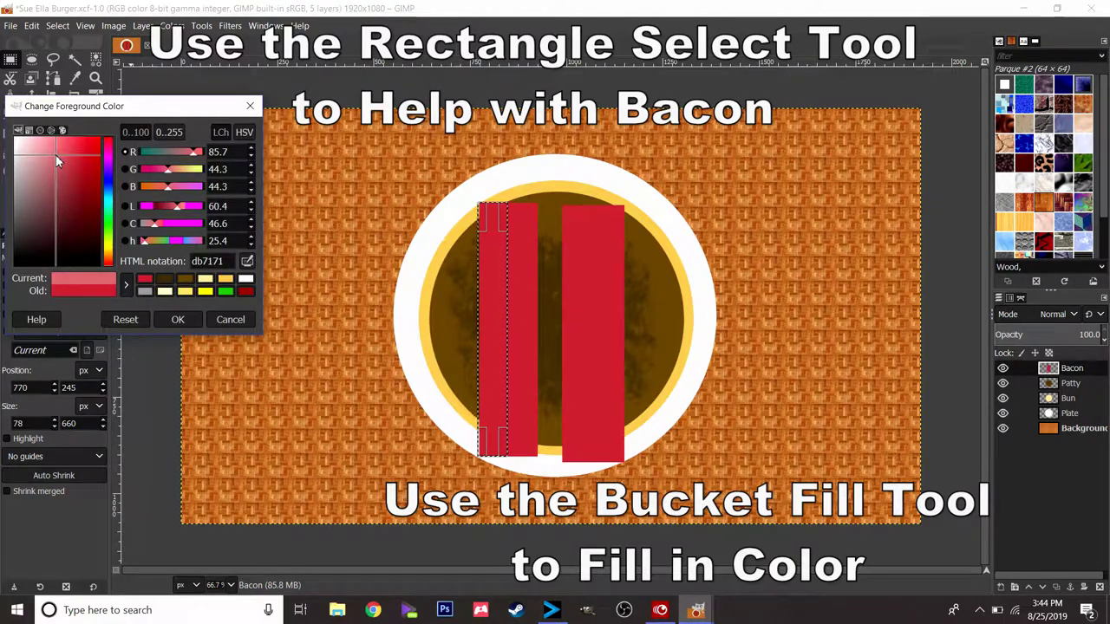
click(178, 319)
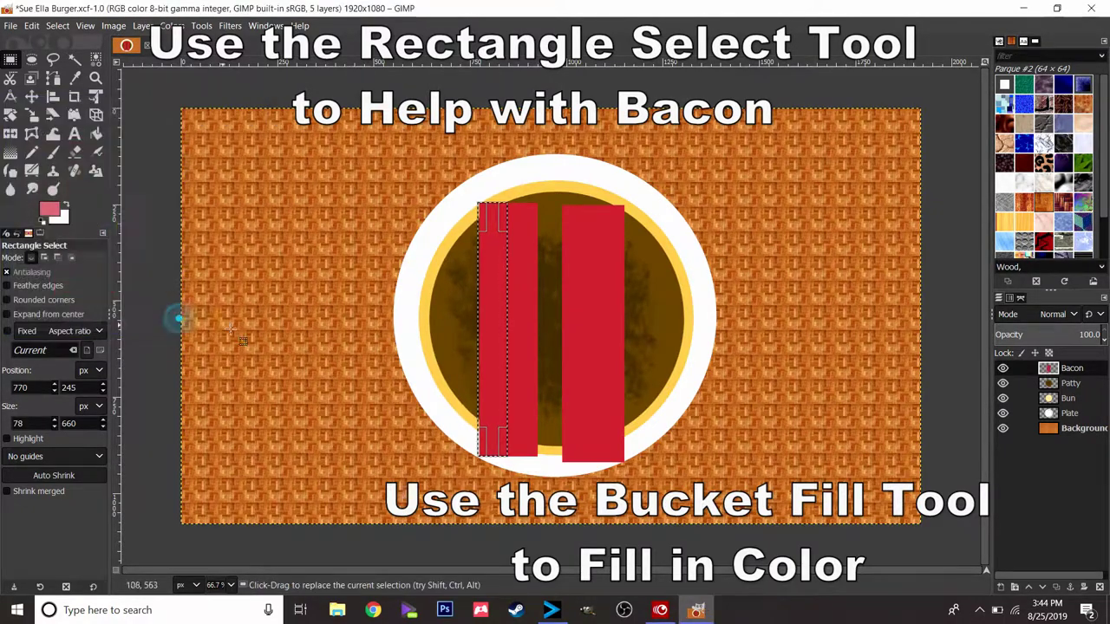
click(96, 134)
click(494, 279)
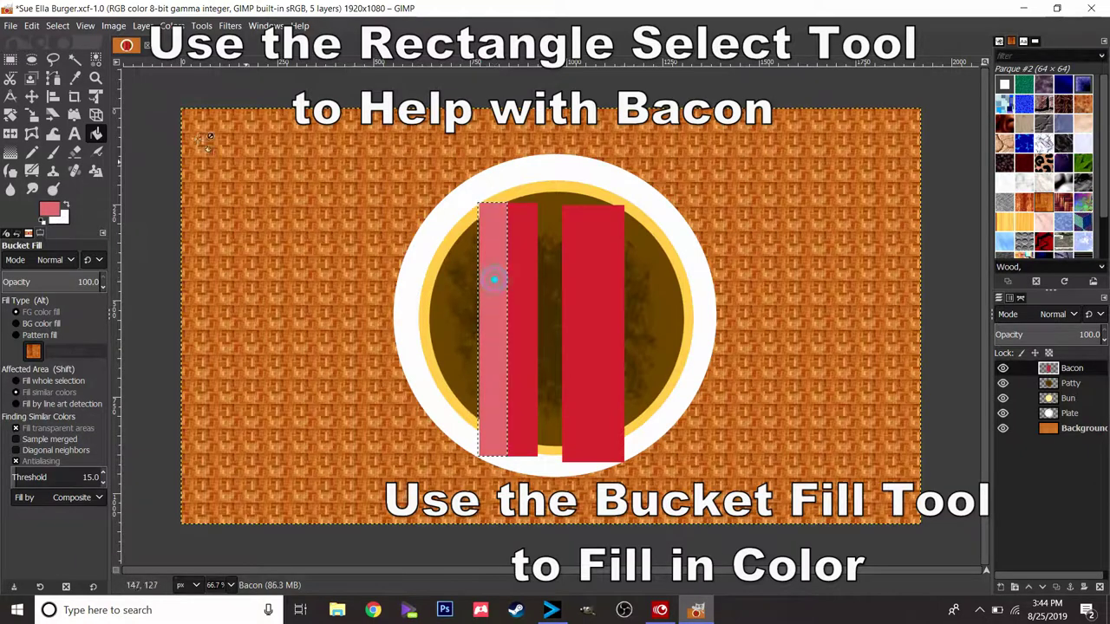
Step: Add a matching pink band to the right bacon strip and clear the selection
click(10, 58)
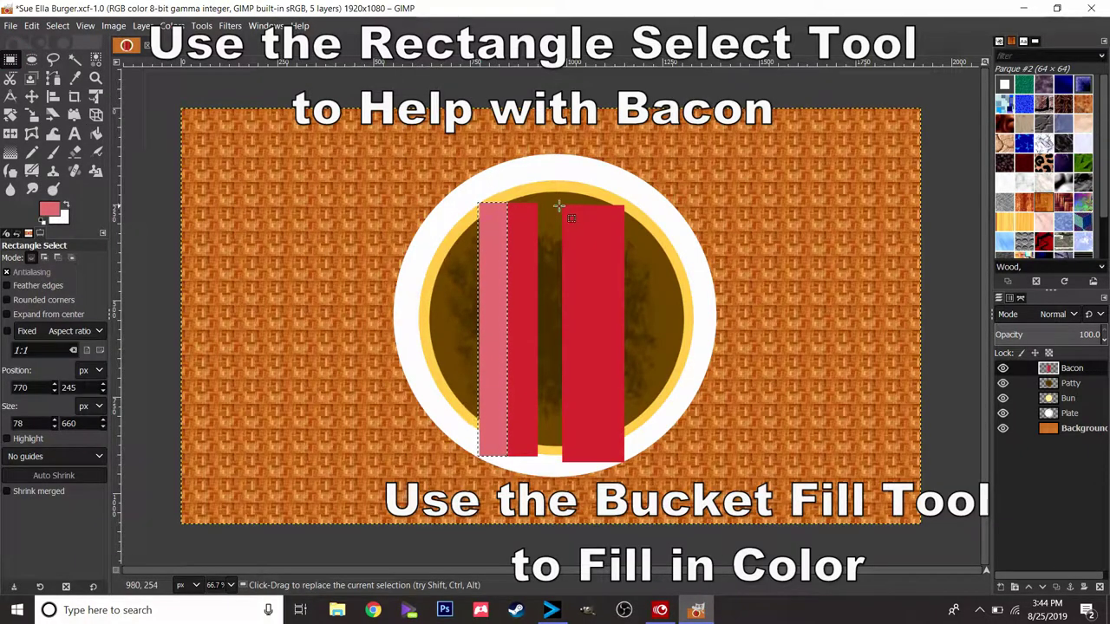
drag(564, 206, 590, 462)
click(96, 133)
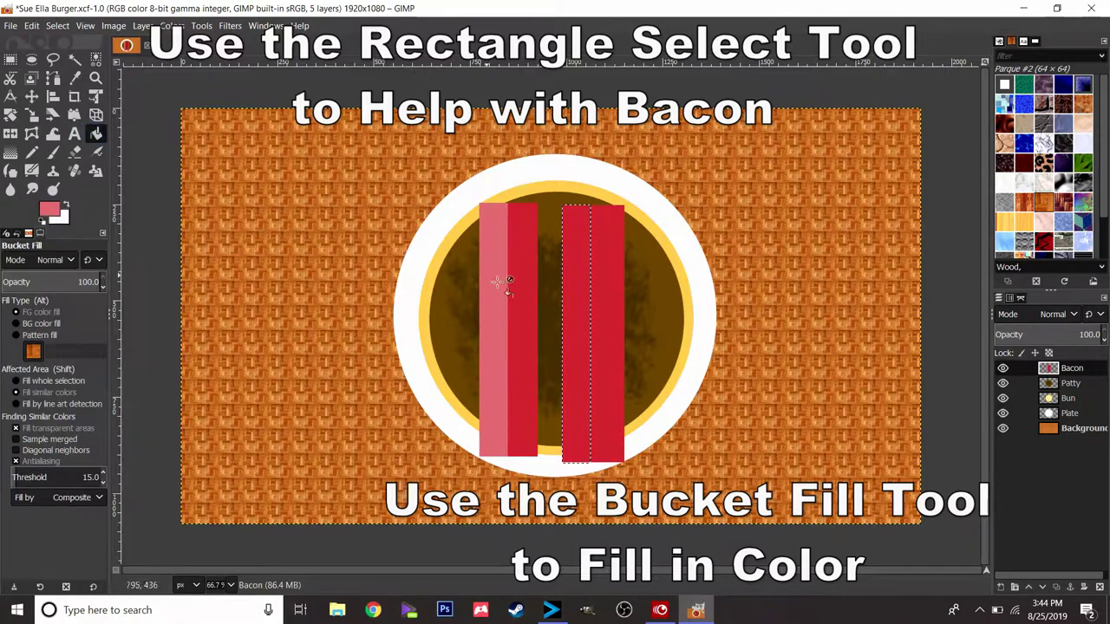
click(576, 303)
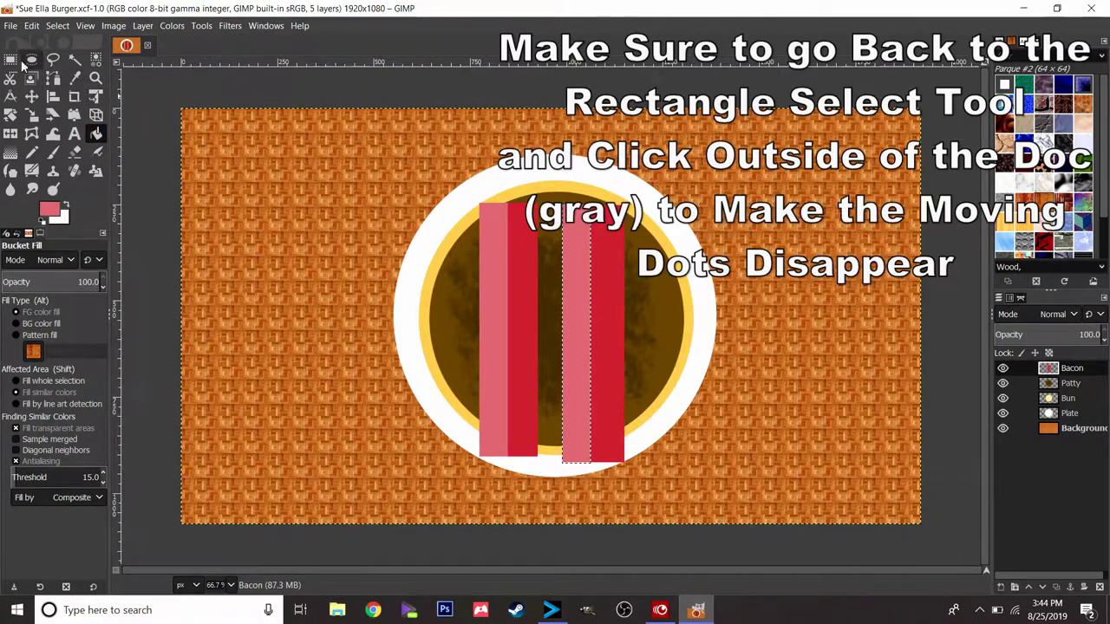
click(10, 58)
click(144, 133)
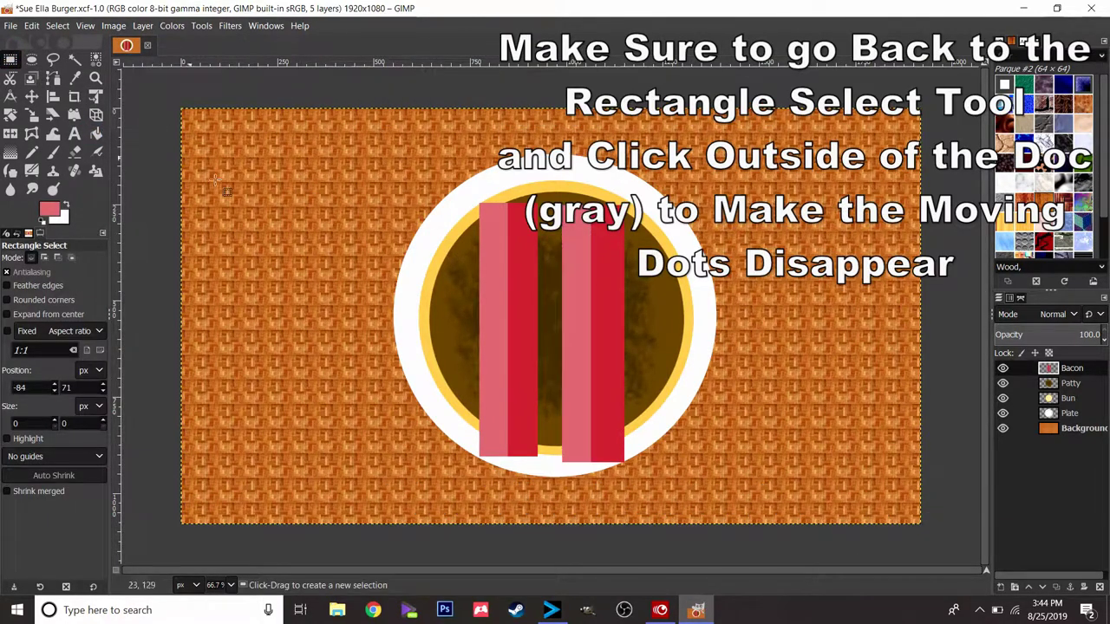
Step: Add a new layer named Tomatoes
click(999, 588)
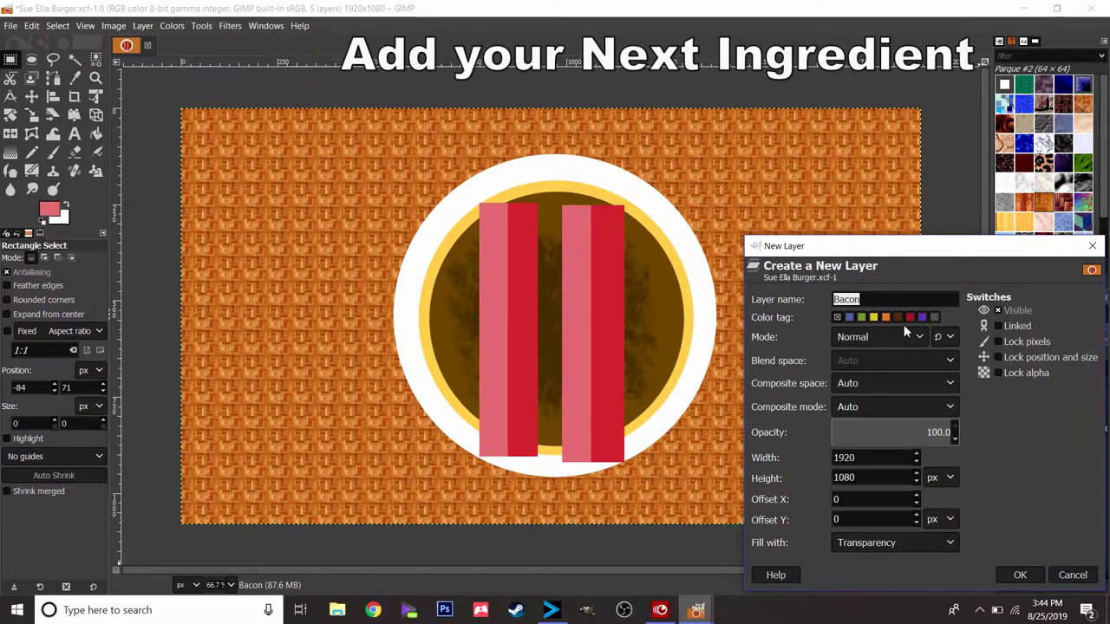
text(Tomatoes)
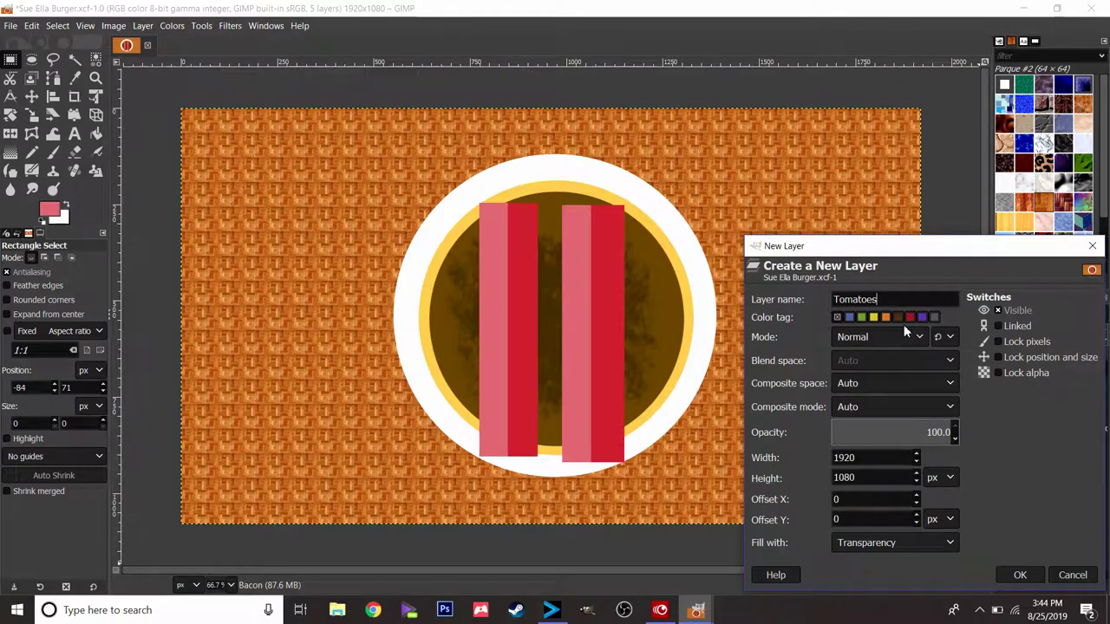
click(1023, 574)
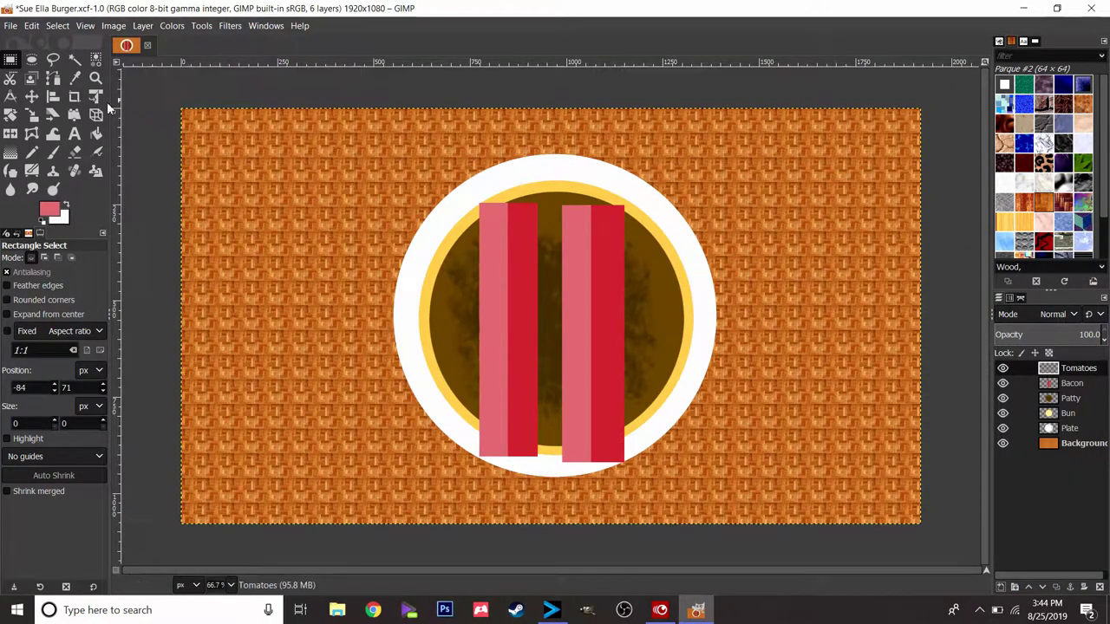
Step: Select the Paintbrush with the Hardness 100 brush and a dark red foreground
click(54, 151)
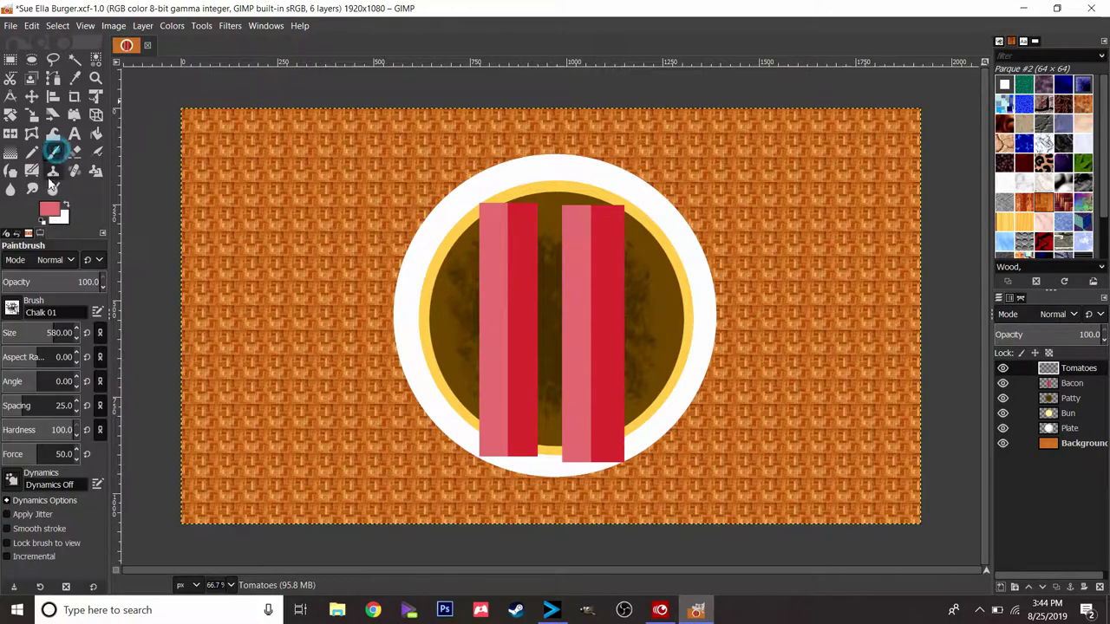
click(12, 308)
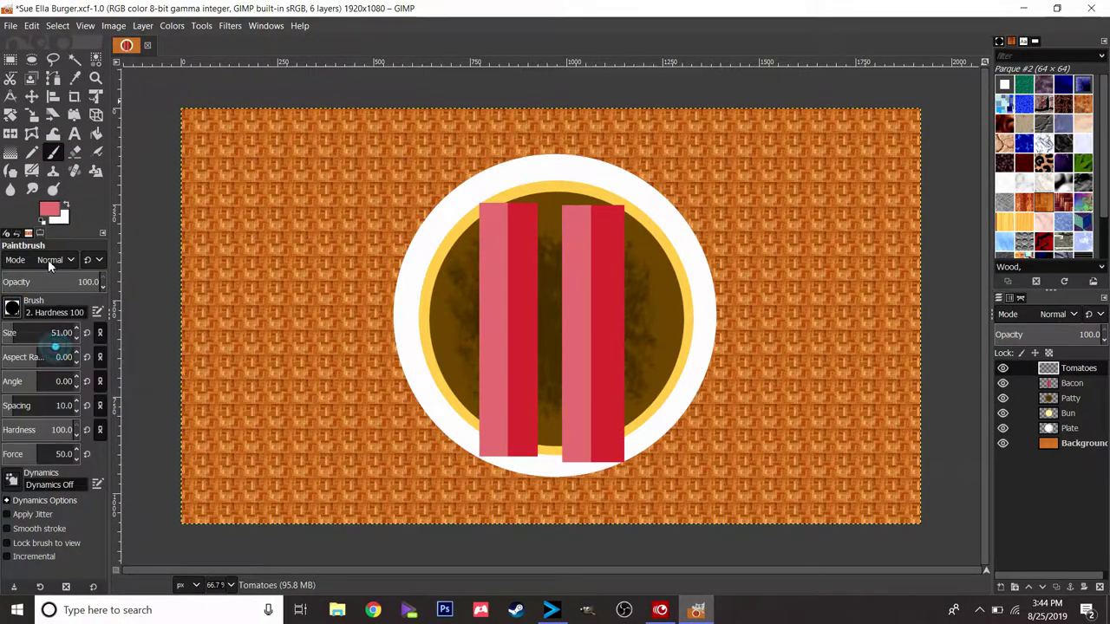
click(48, 208)
click(91, 168)
drag(91, 169, 94, 183)
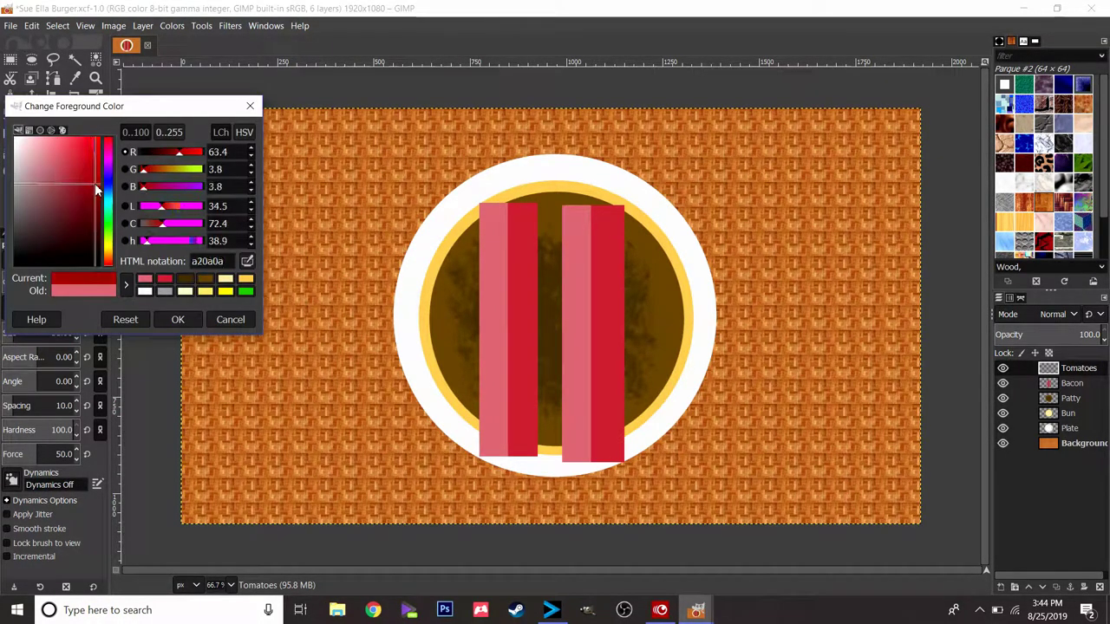
click(176, 319)
Step: Paint two dark red tomato circles at brush size 292 over the bacon, then pick a lighter red
click(60, 333)
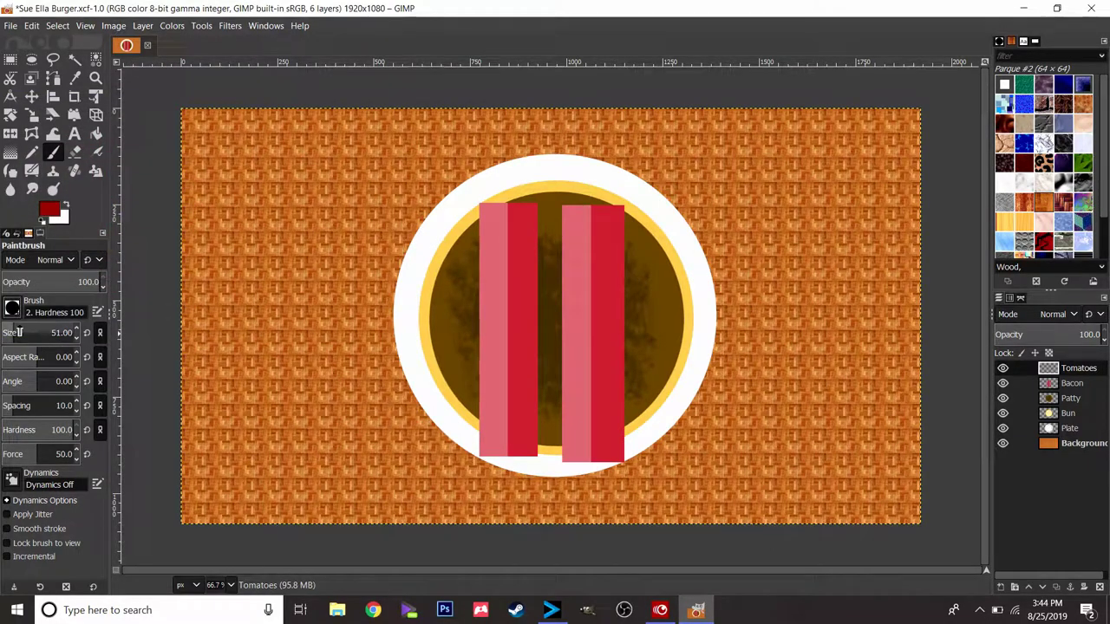
text(244)
key(Return)
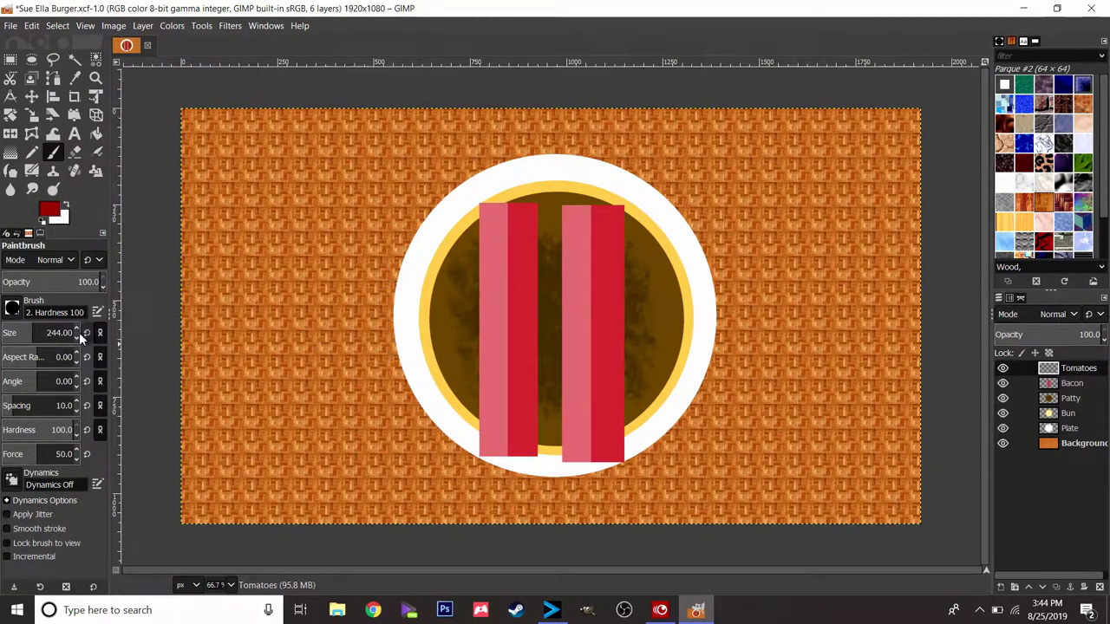
drag(79, 332, 42, 332)
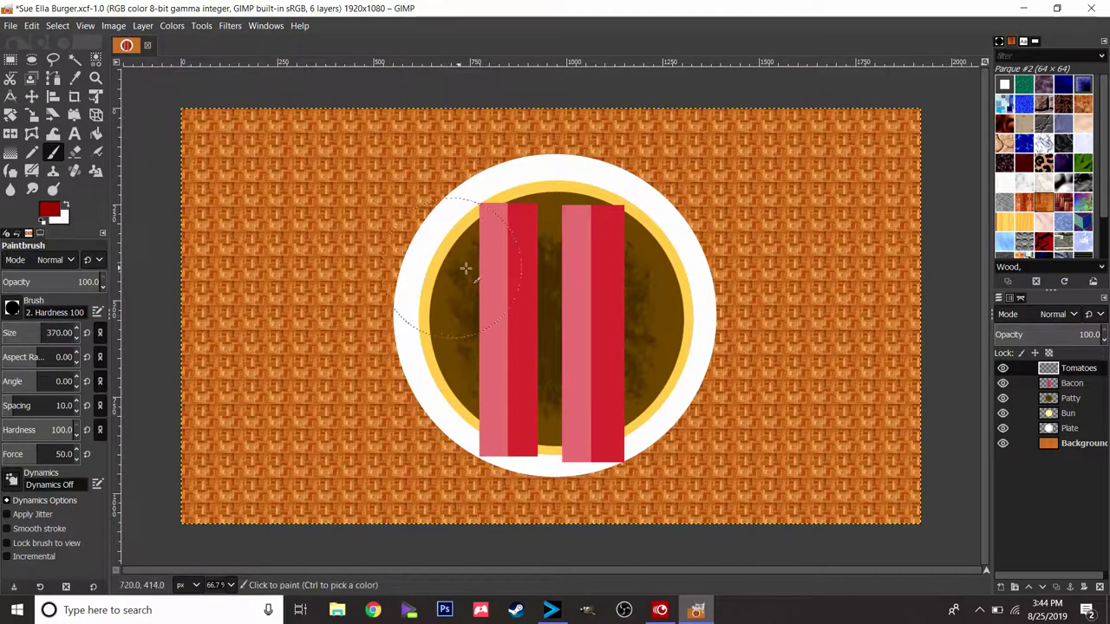
drag(35, 332, 29, 332)
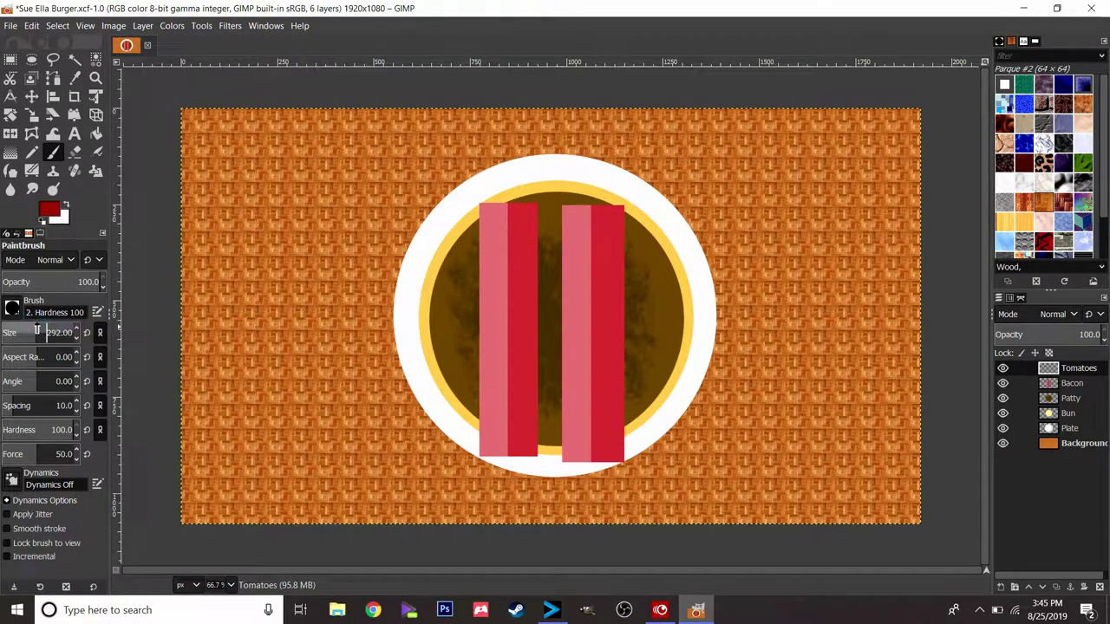
click(503, 281)
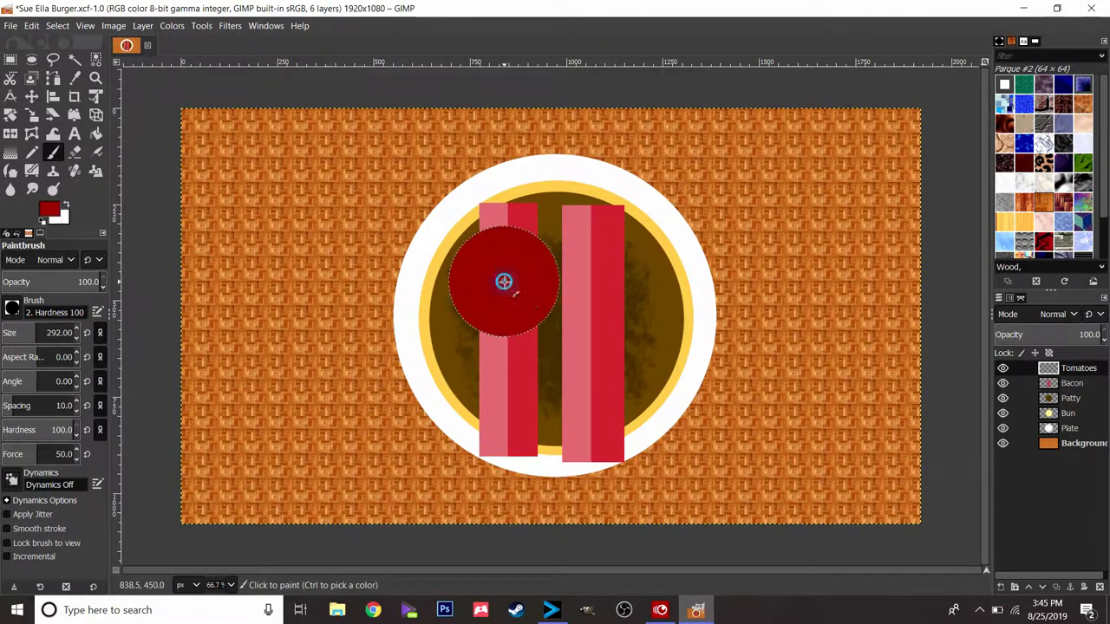
click(597, 365)
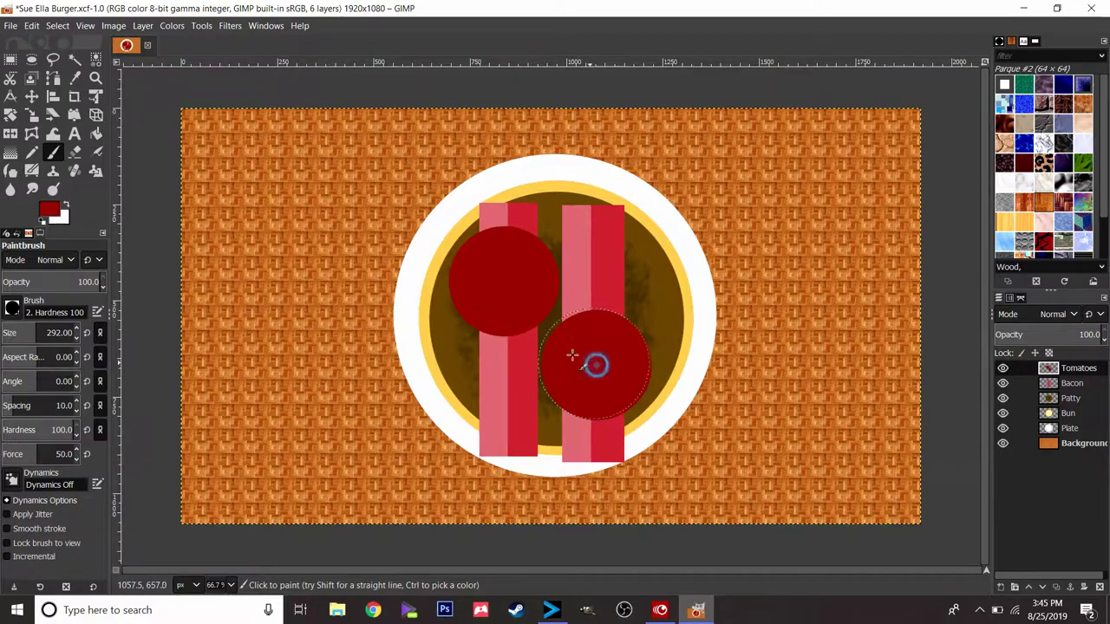
click(49, 210)
mouse_move(85, 191)
mouse_down()
mouse_move(71, 165)
mouse_move(76, 179)
mouse_up()
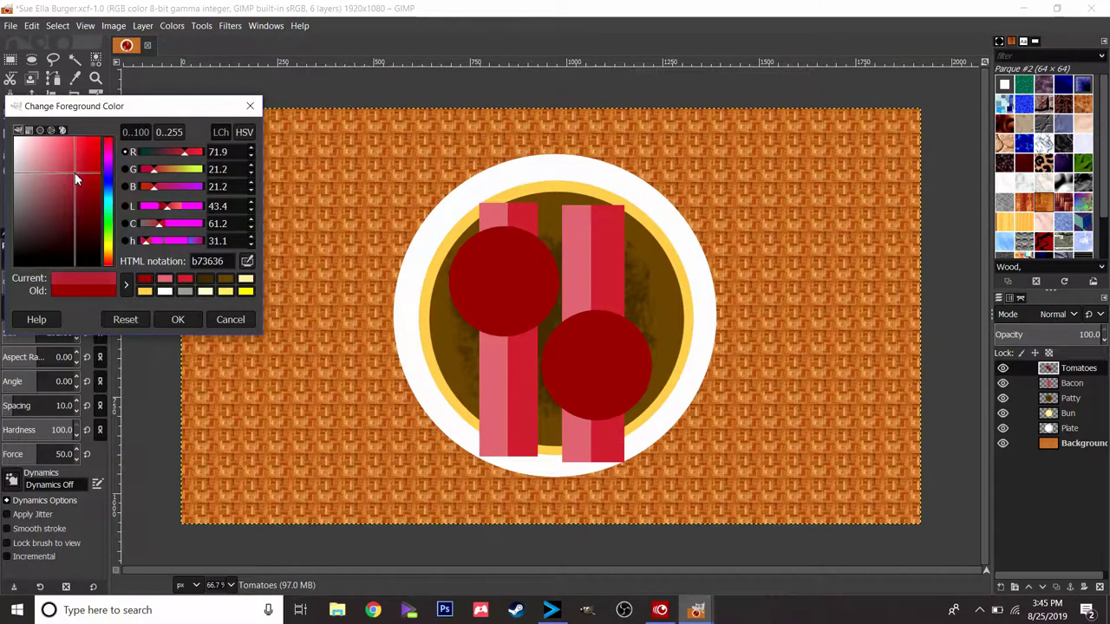
Step: Paint lighter b73636 red centres on both tomato slices, leaving dark red rims
click(184, 320)
scroll(75, 336, down, 3)
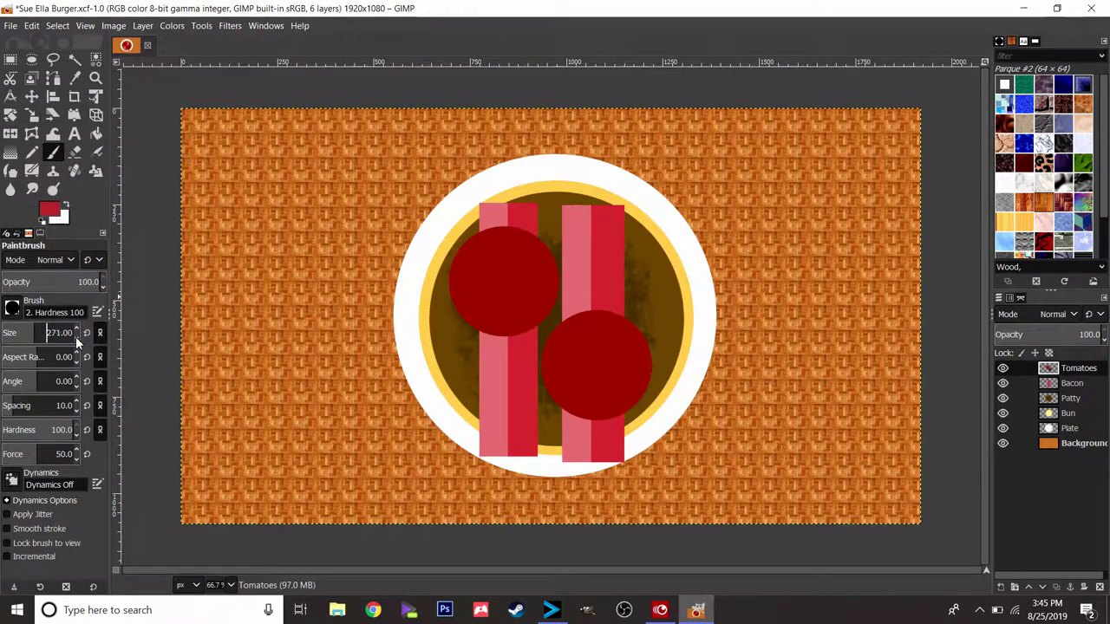
scroll(75, 336, down, 2)
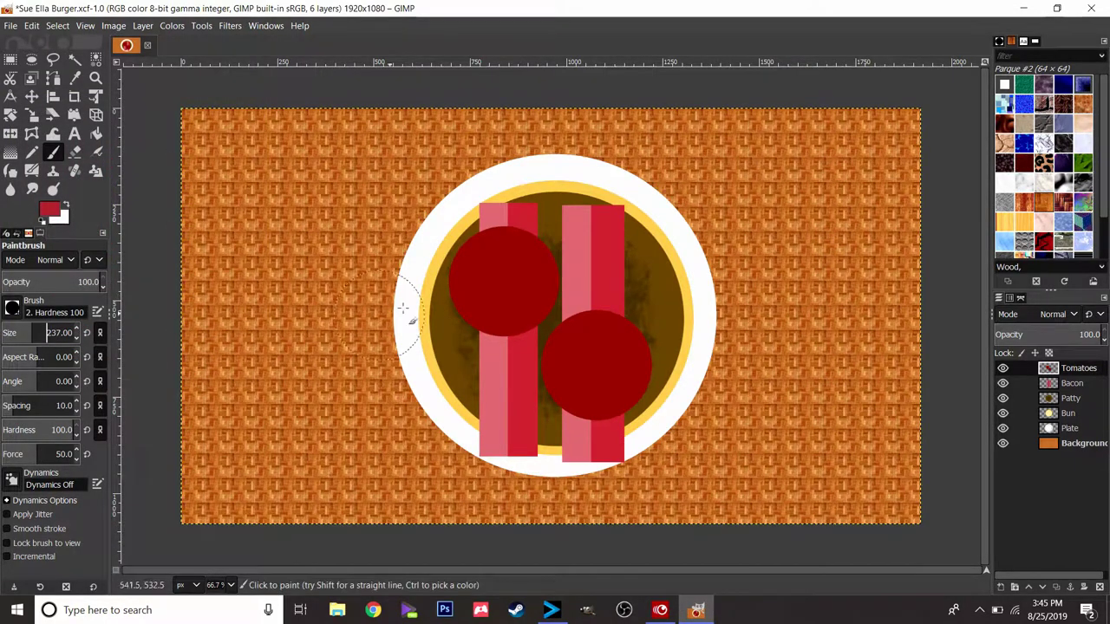
click(504, 280)
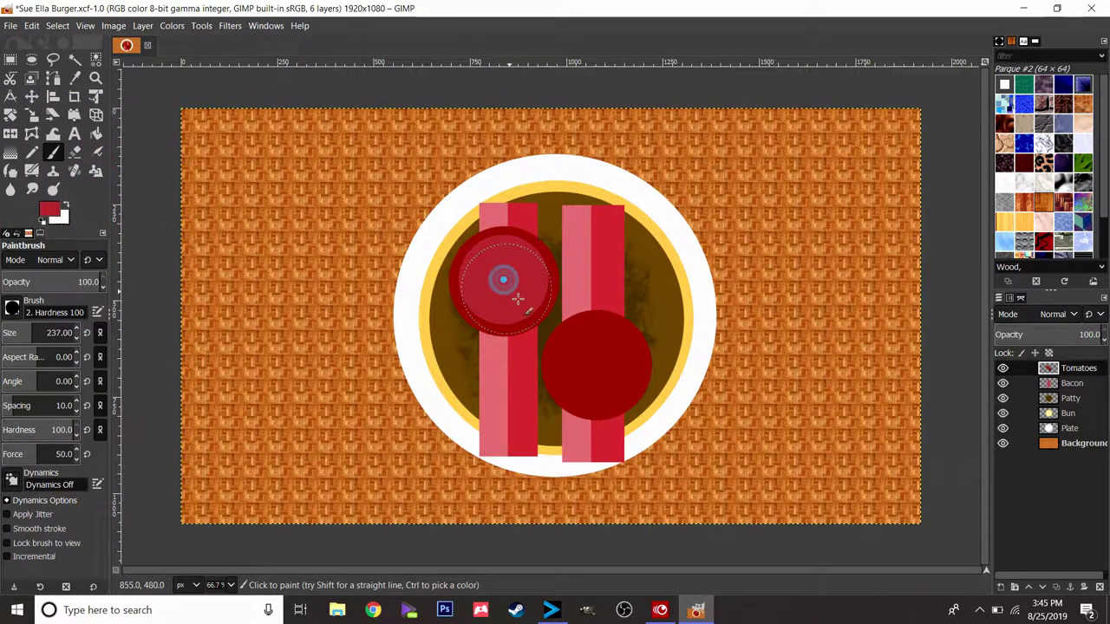
click(598, 366)
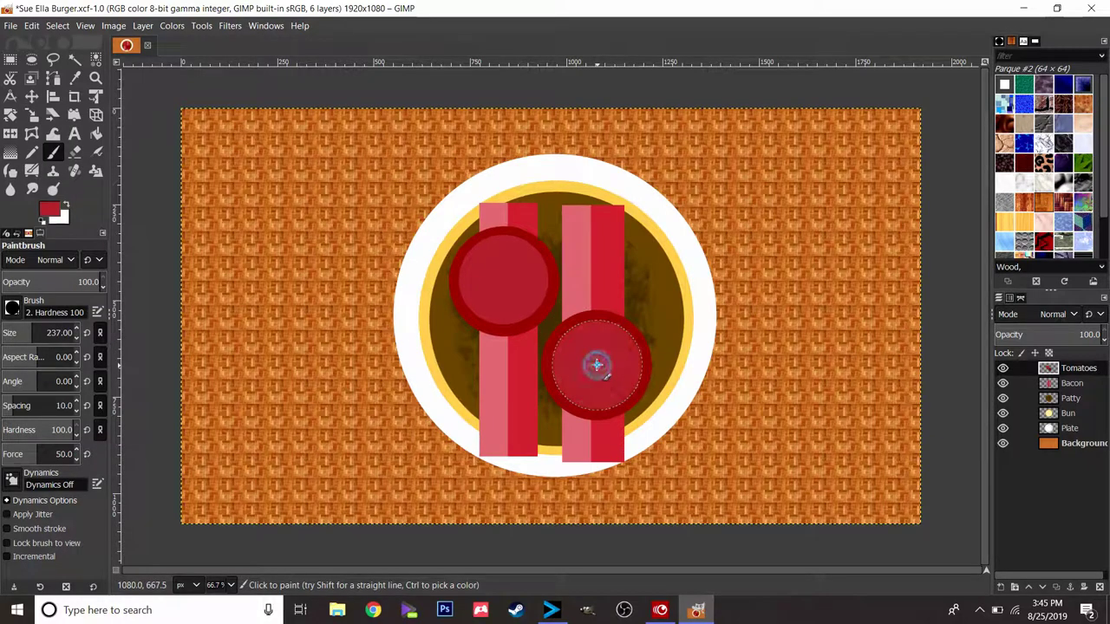
click(75, 77)
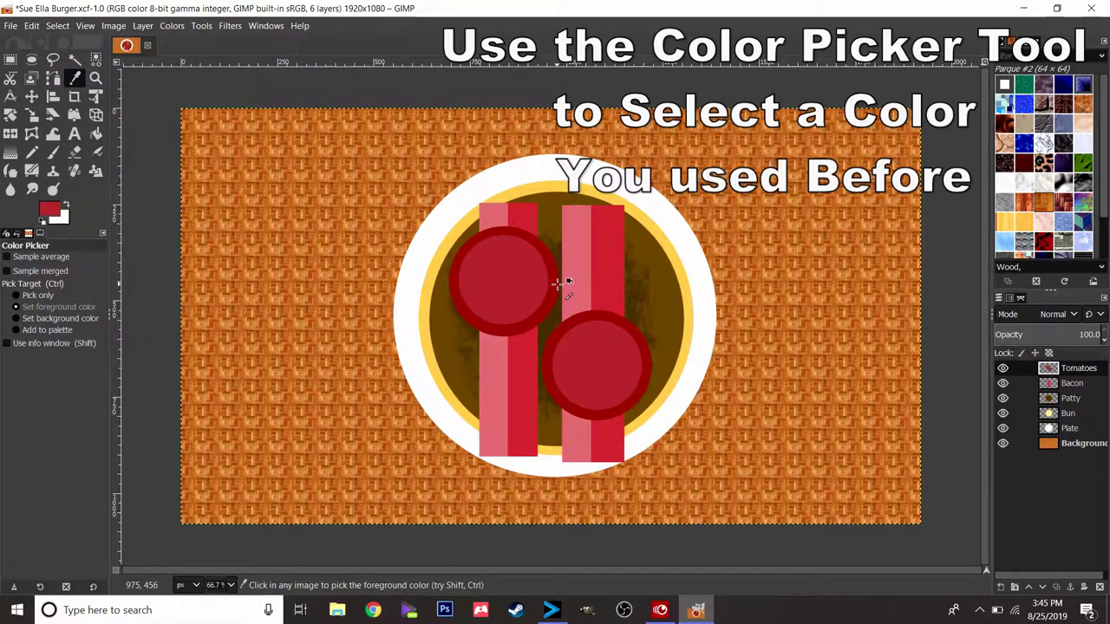
Step: Draw thin vertical, horizontal and diagonal dark red wedge lines across the left tomato
click(53, 153)
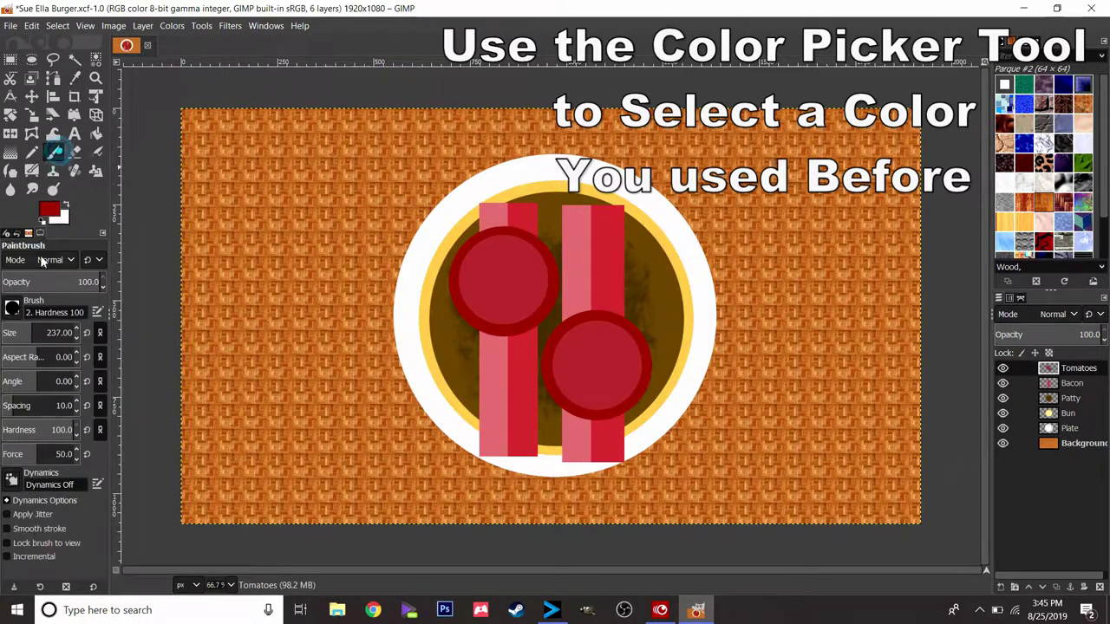
click(31, 332)
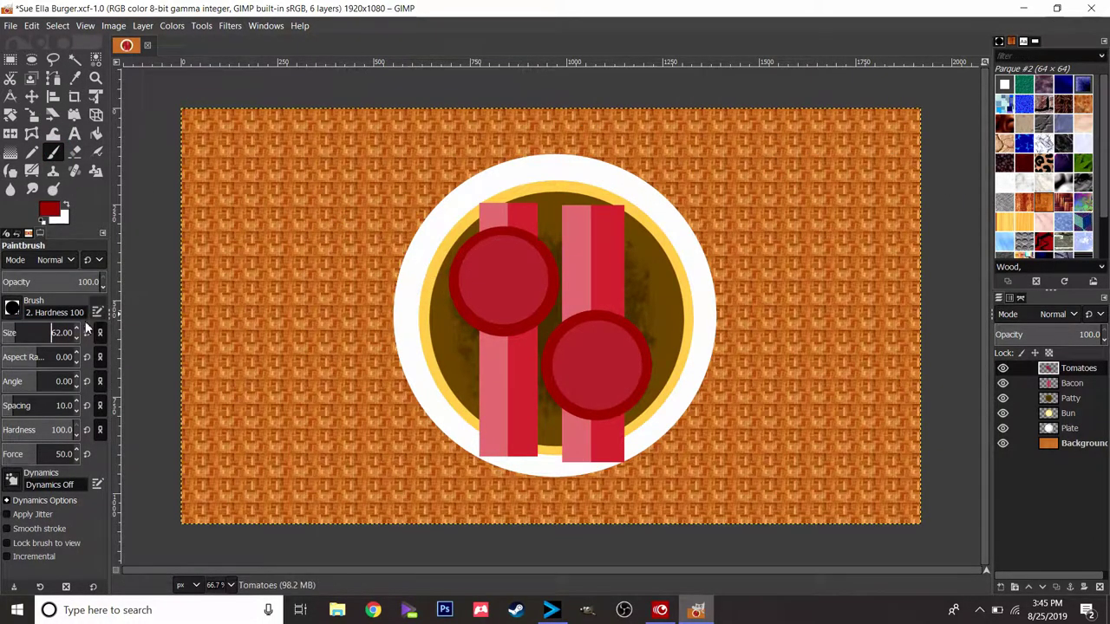
click(10, 331)
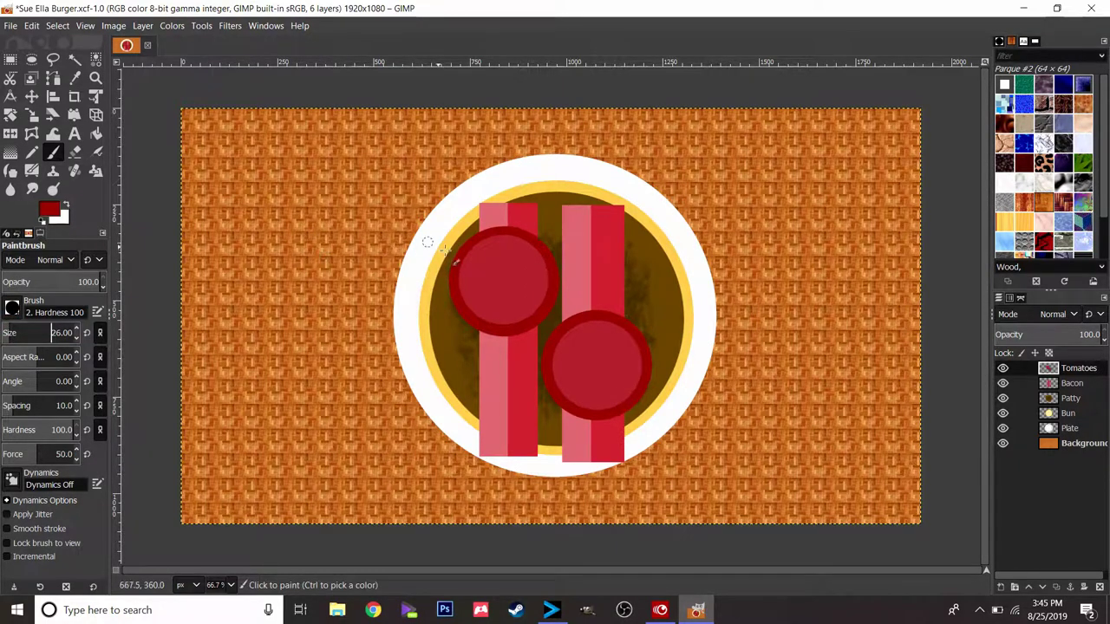
drag(505, 238, 500, 335)
mouse_move(455, 280)
mouse_down()
mouse_move(548, 287)
mouse_move(494, 291)
mouse_up()
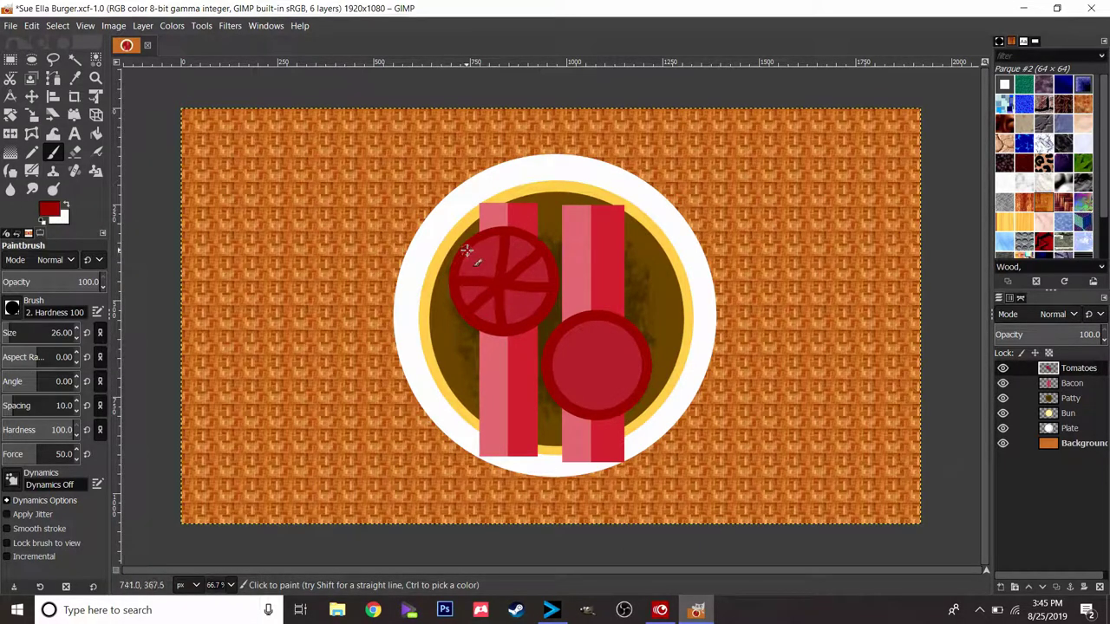
drag(471, 248, 523, 313)
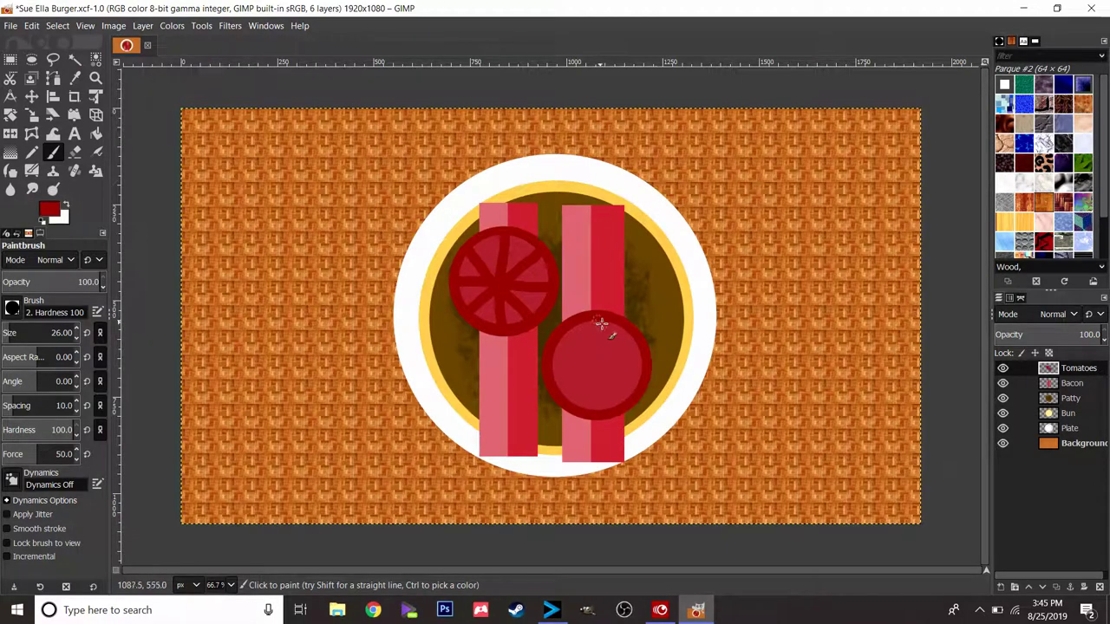
Step: Draw the same three wedge lines across the right tomato
drag(597, 323, 594, 409)
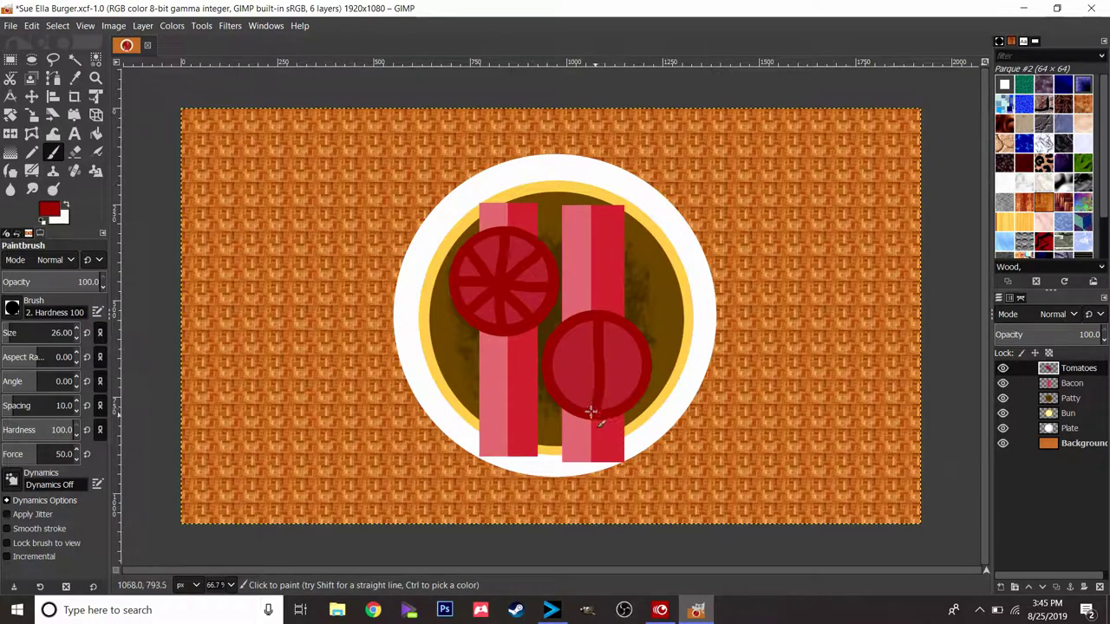
mouse_move(552, 368)
mouse_down()
mouse_move(642, 367)
mouse_move(581, 385)
mouse_up()
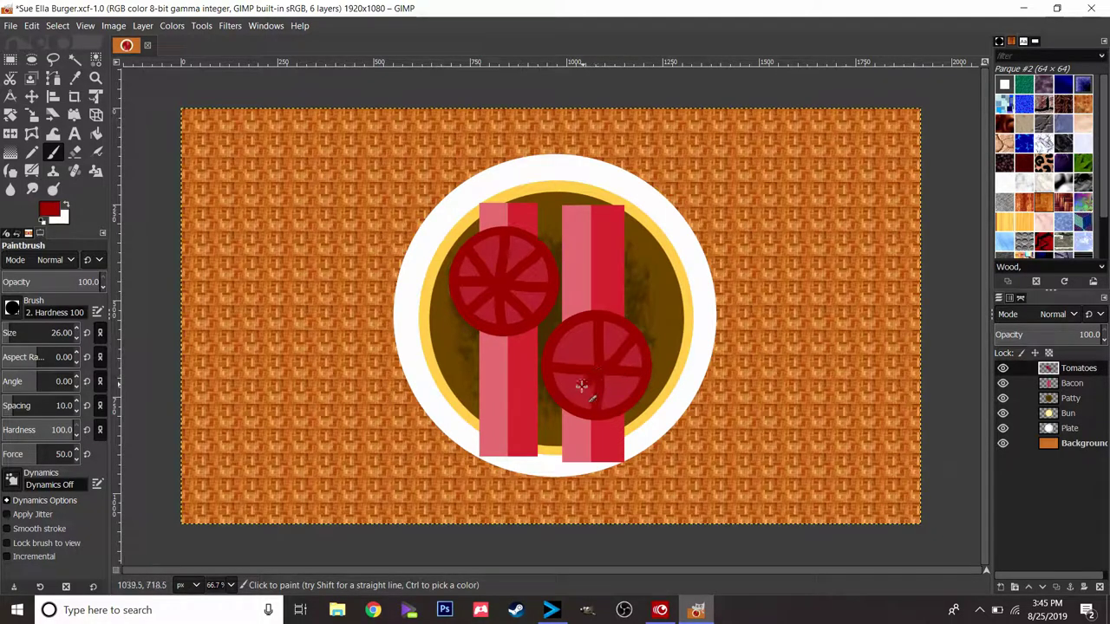
drag(557, 330, 624, 402)
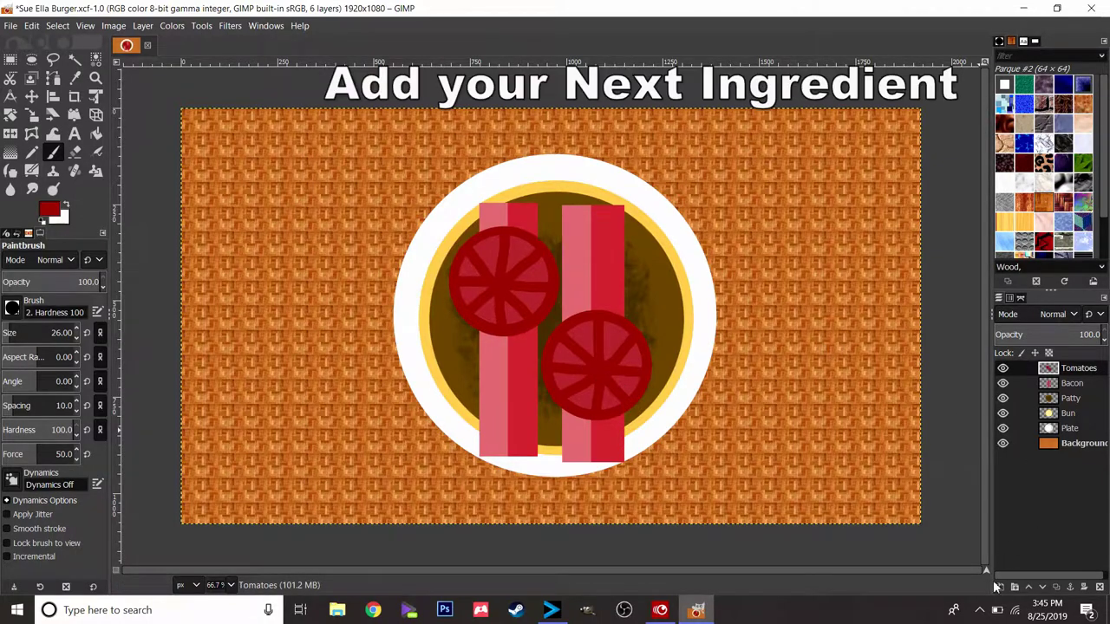
click(998, 587)
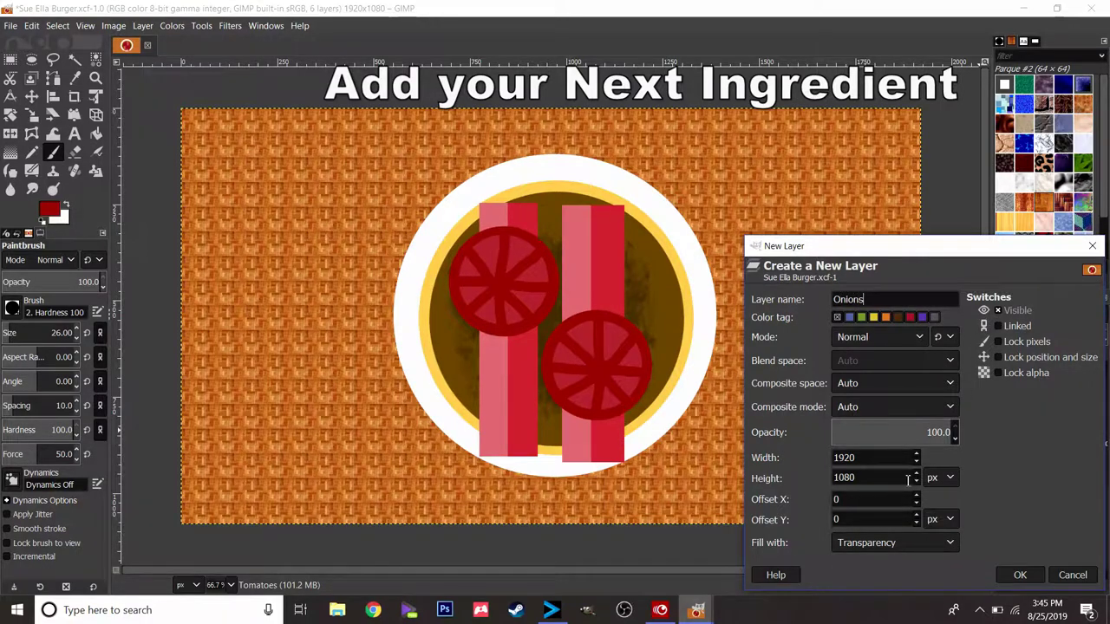
Step: Create the Onions layer and paint two large white circles, upper right and lower left
click(1007, 574)
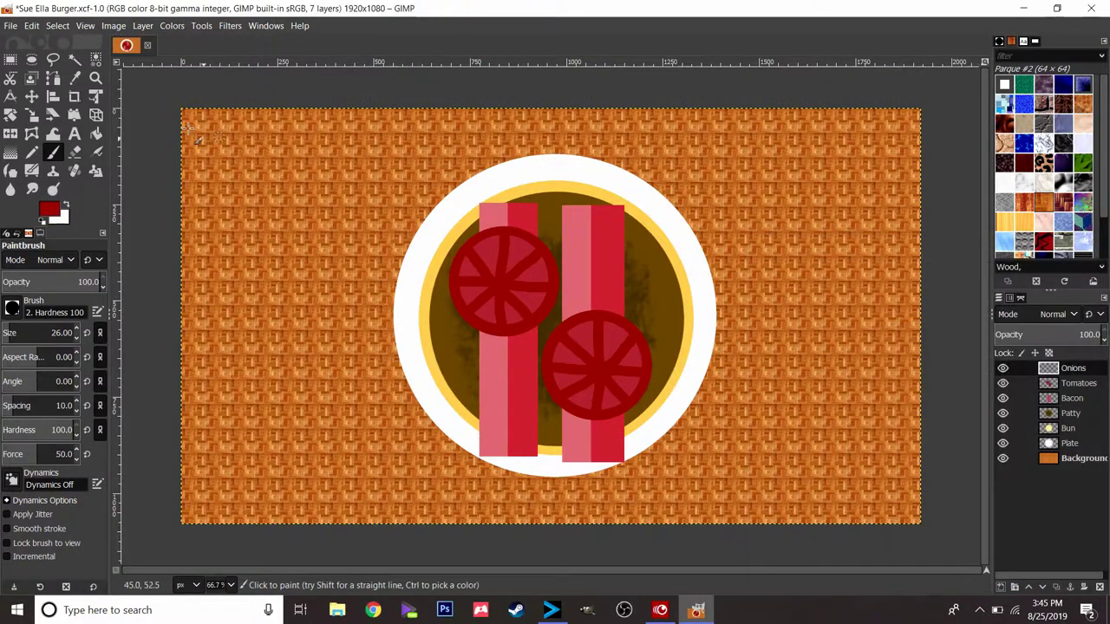
click(45, 208)
drag(40, 201, 14, 136)
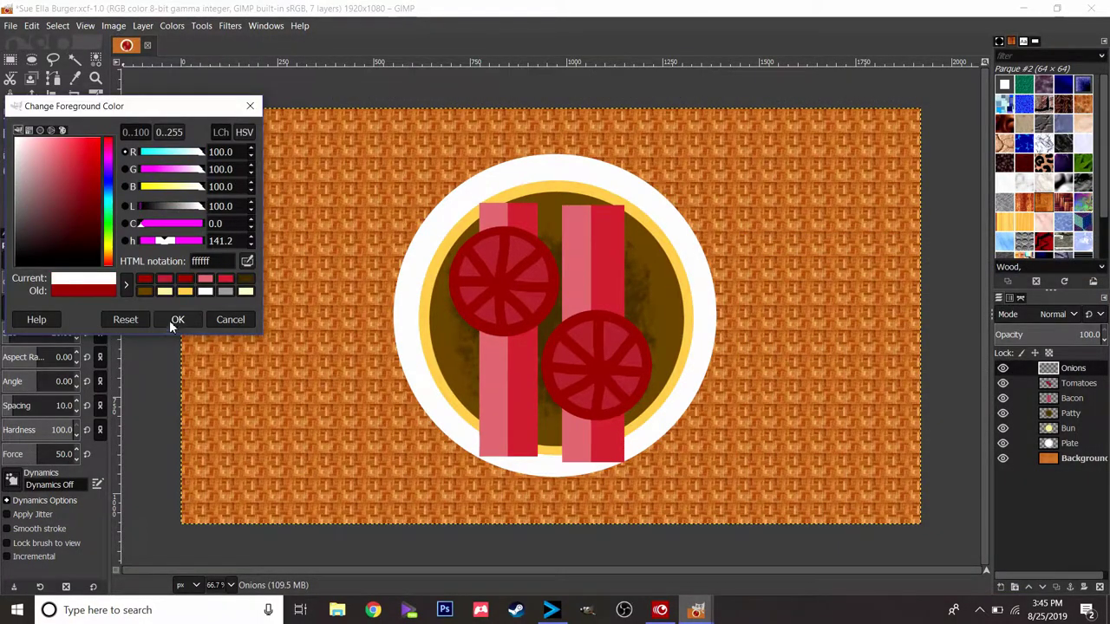
click(170, 319)
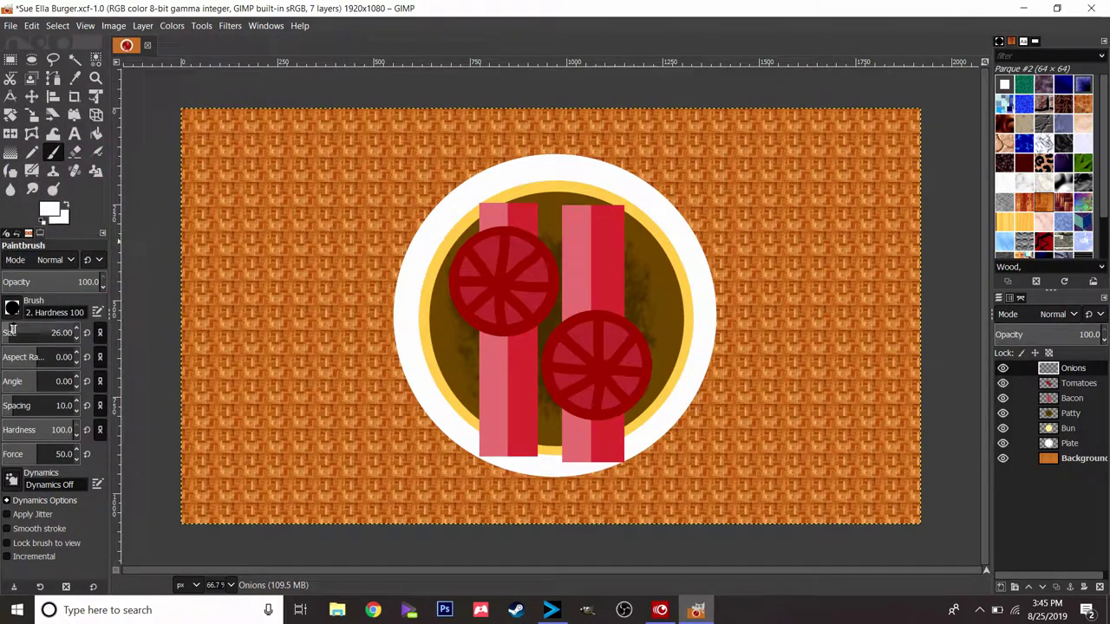
drag(8, 332, 57, 333)
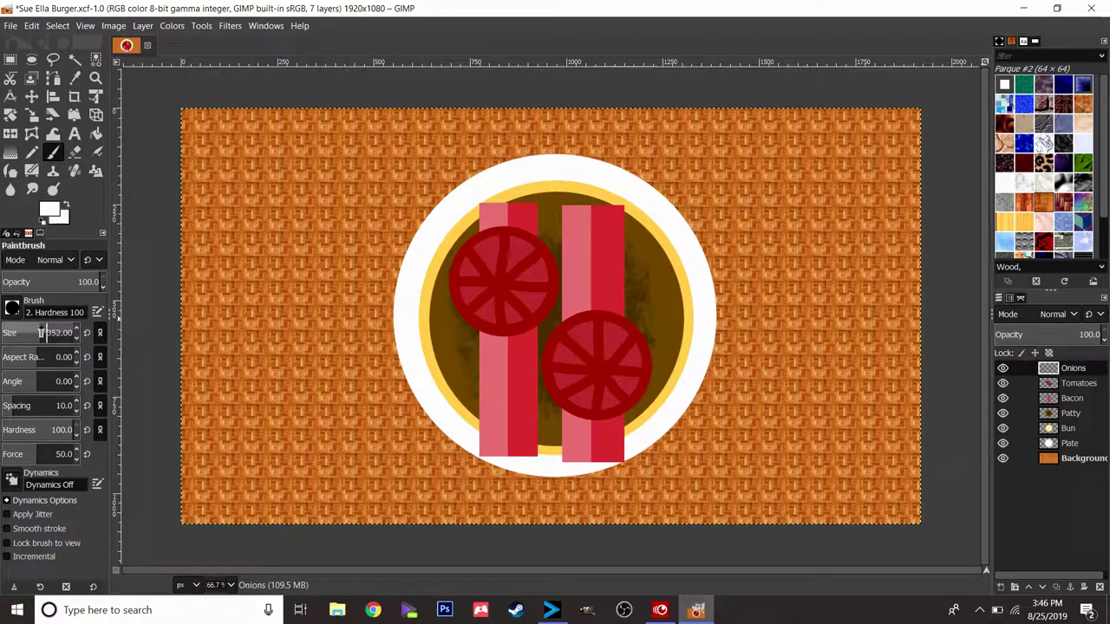
click(607, 282)
click(503, 362)
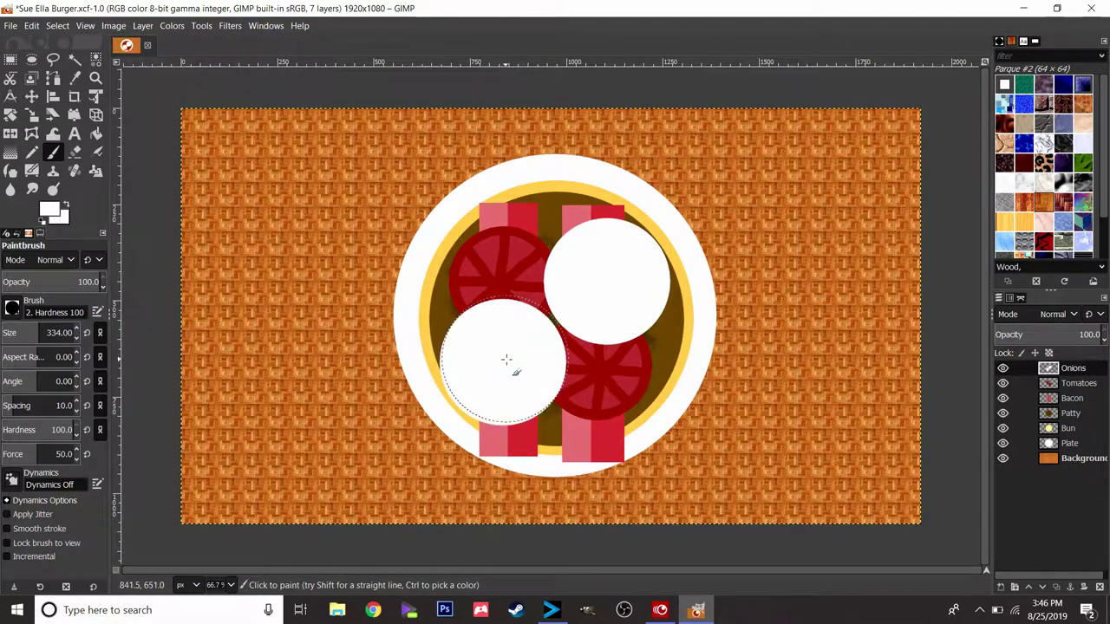
Step: Hollow both white circles into onion rings with the Eraser at size 282
click(74, 151)
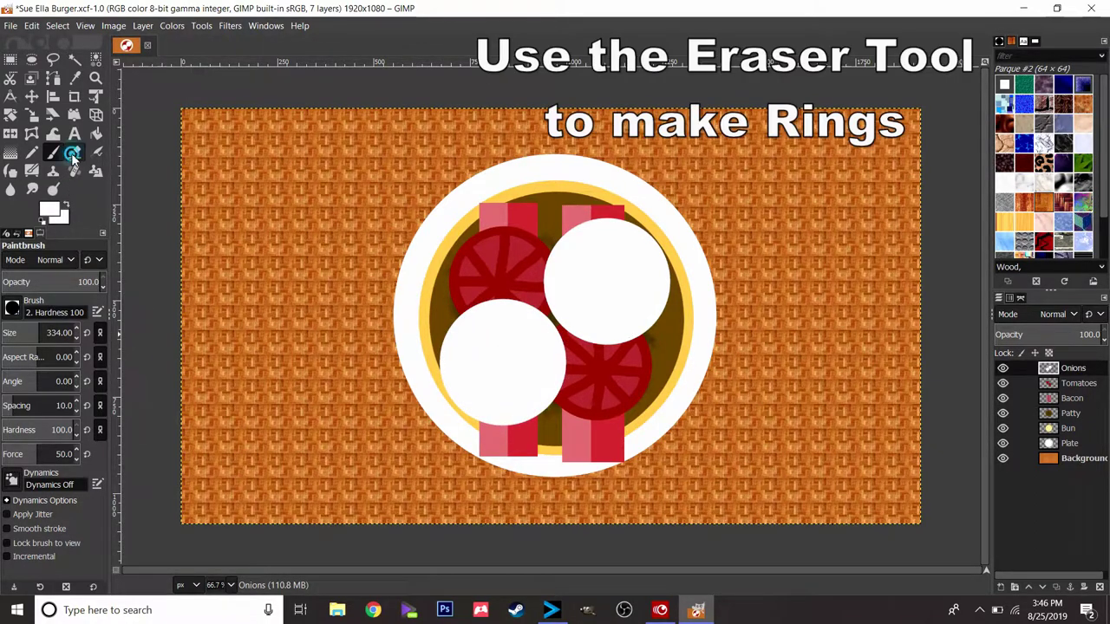
click(65, 340)
text(282)
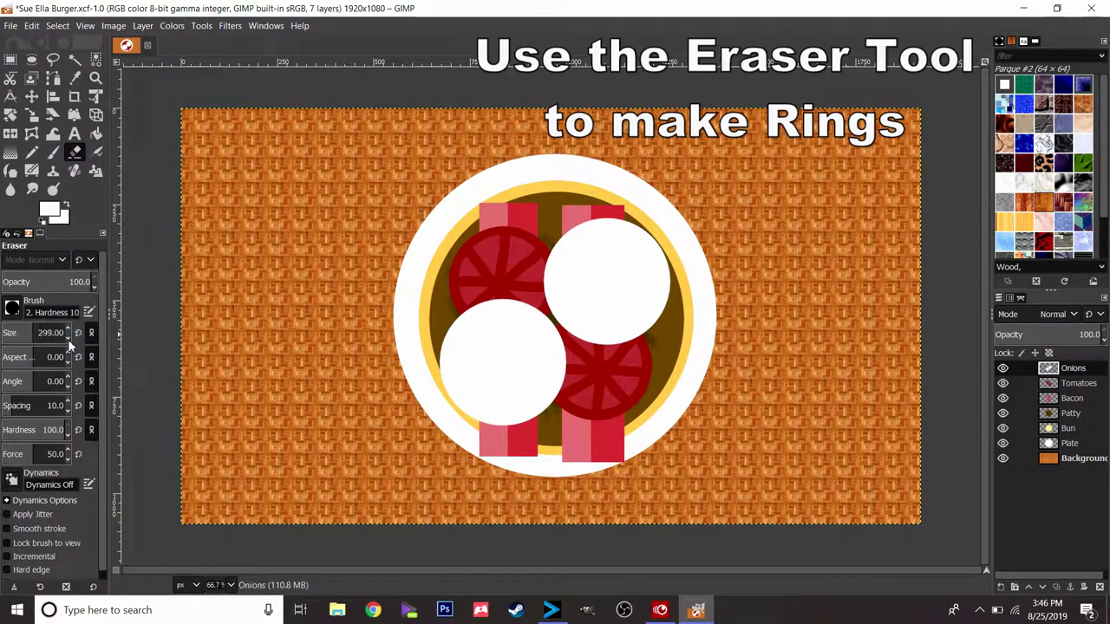
key(Return)
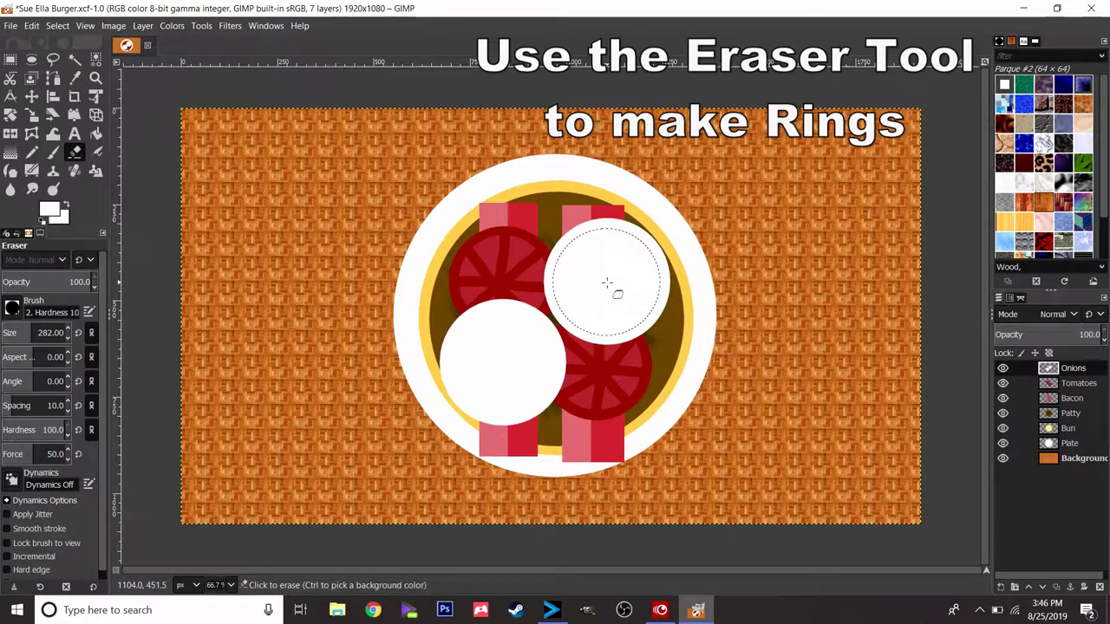
click(607, 281)
click(501, 363)
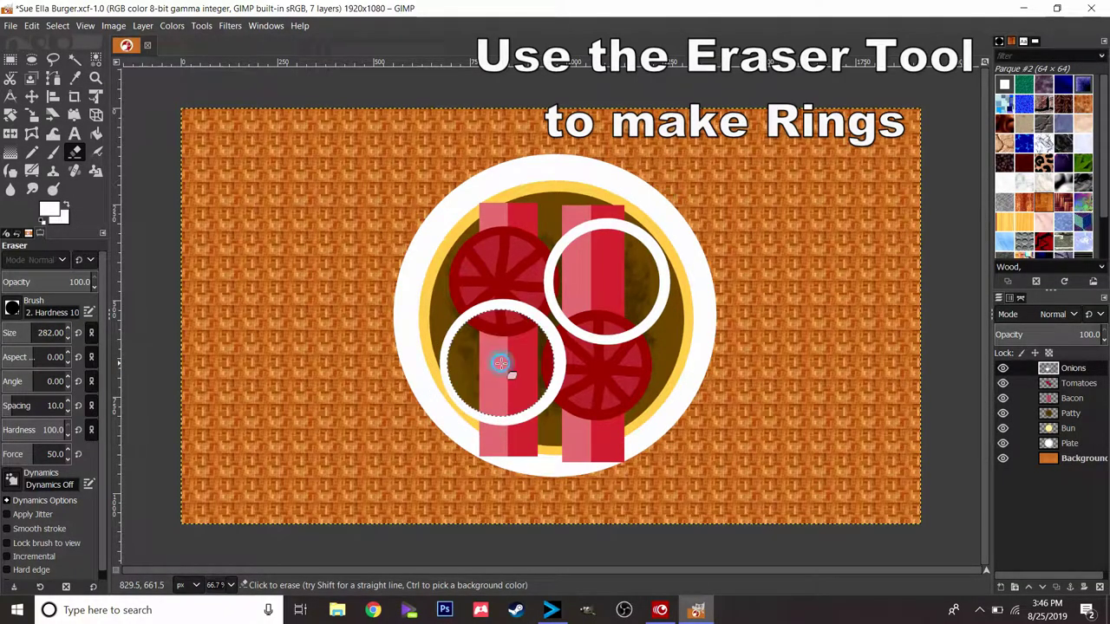
click(997, 588)
text(Pick)
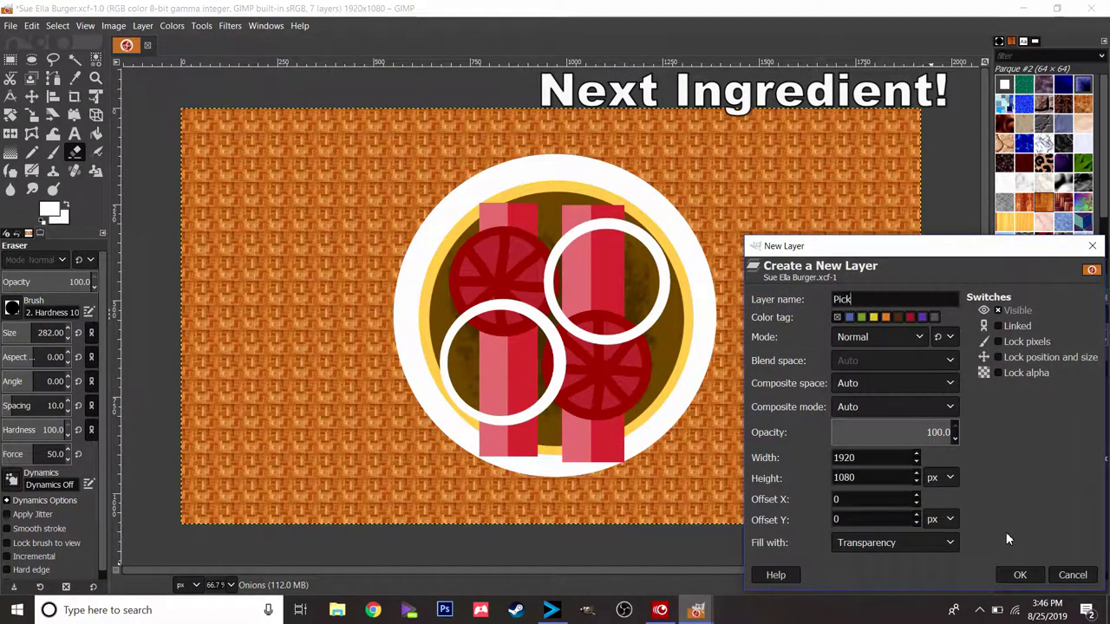
Step: Name the new layer Pickles and set the foreground to dark green
text(les)
click(1016, 575)
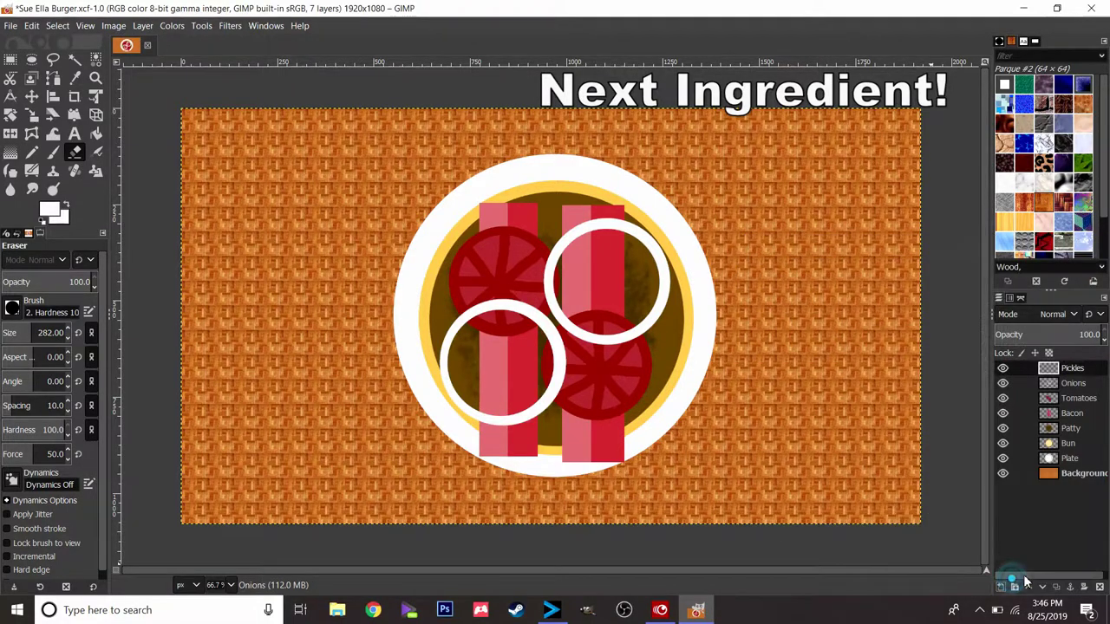
click(48, 210)
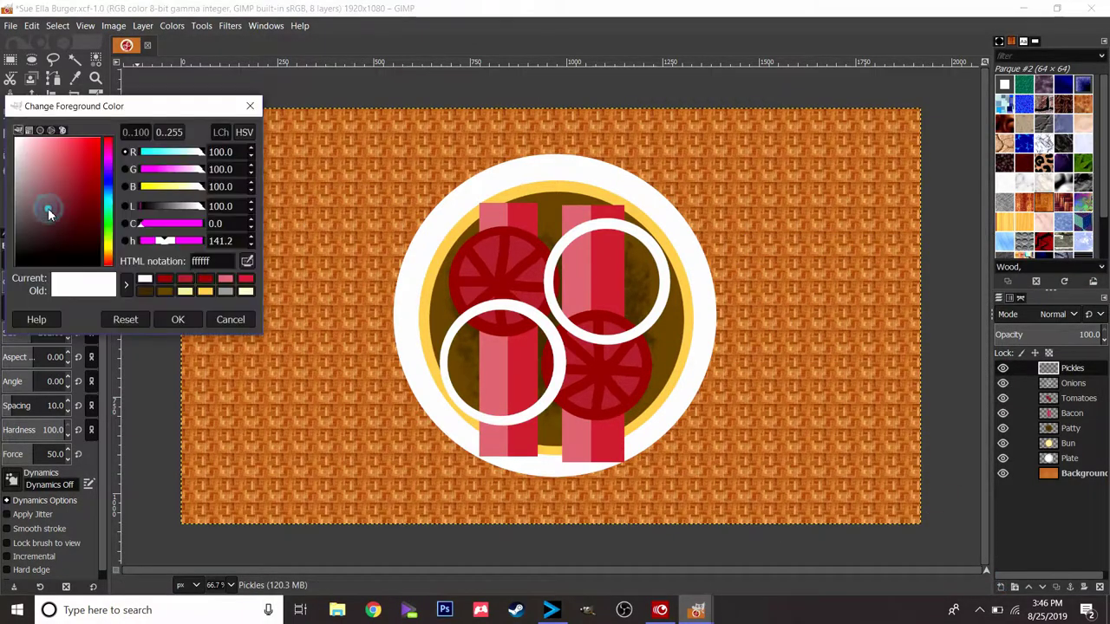
click(108, 218)
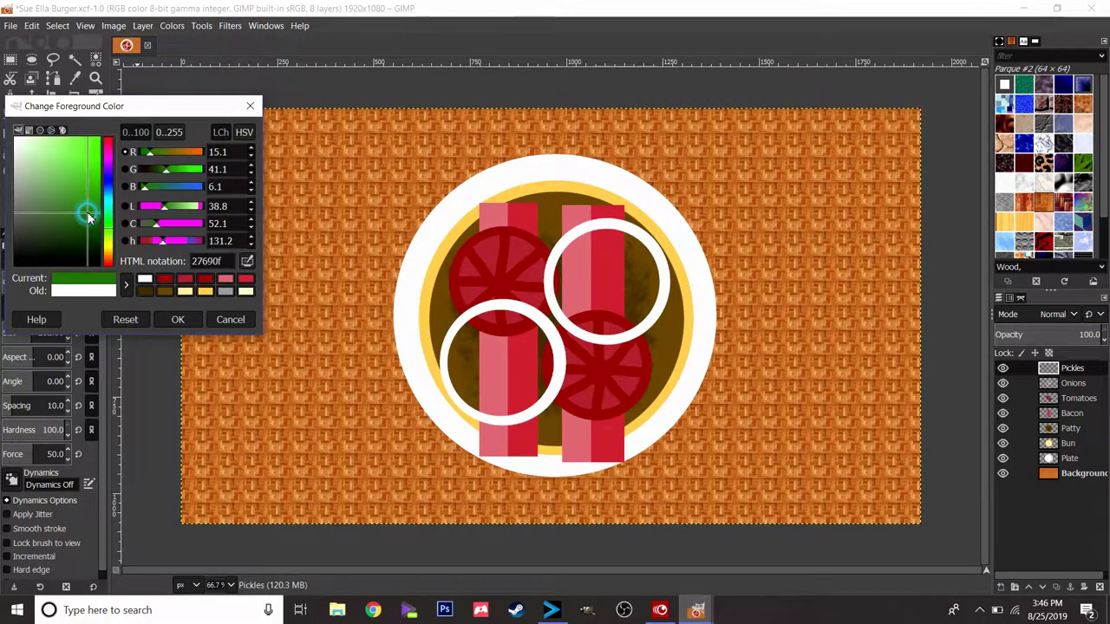
click(178, 319)
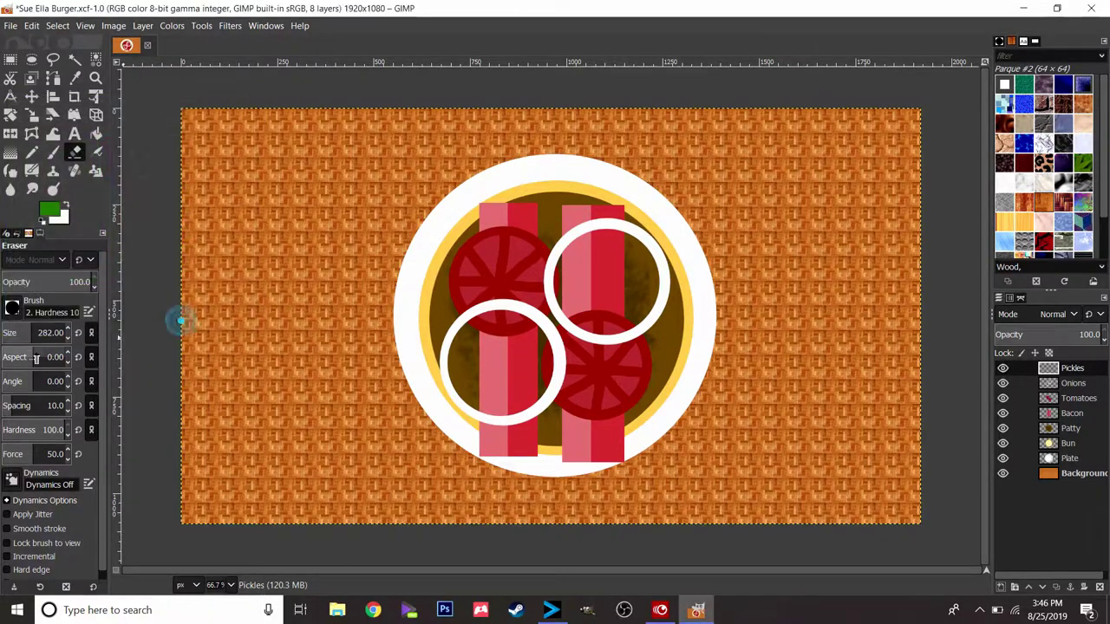
Step: Paint three dark green pickle discs at size 198: one on a tomato, one in each onion ring
drag(27, 332, 21, 332)
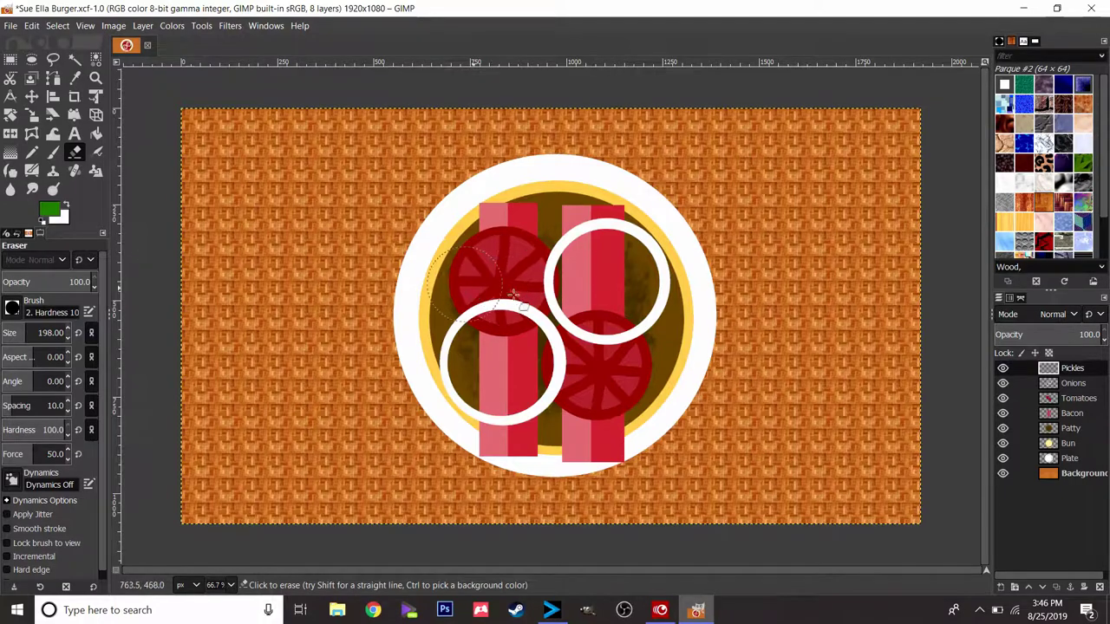
click(50, 154)
click(490, 265)
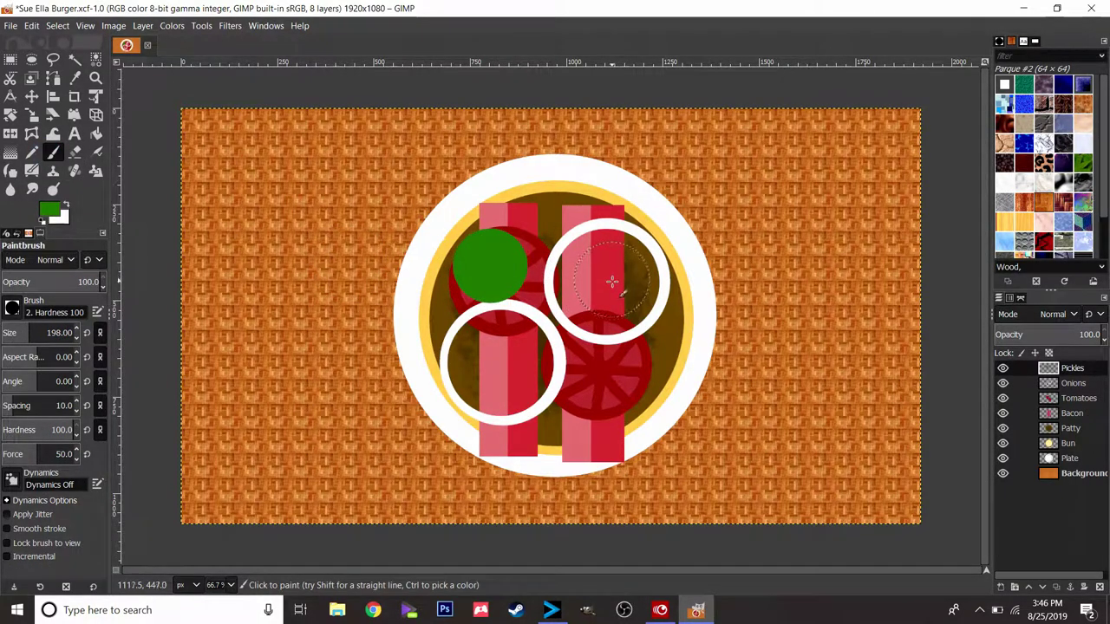
click(612, 282)
click(520, 371)
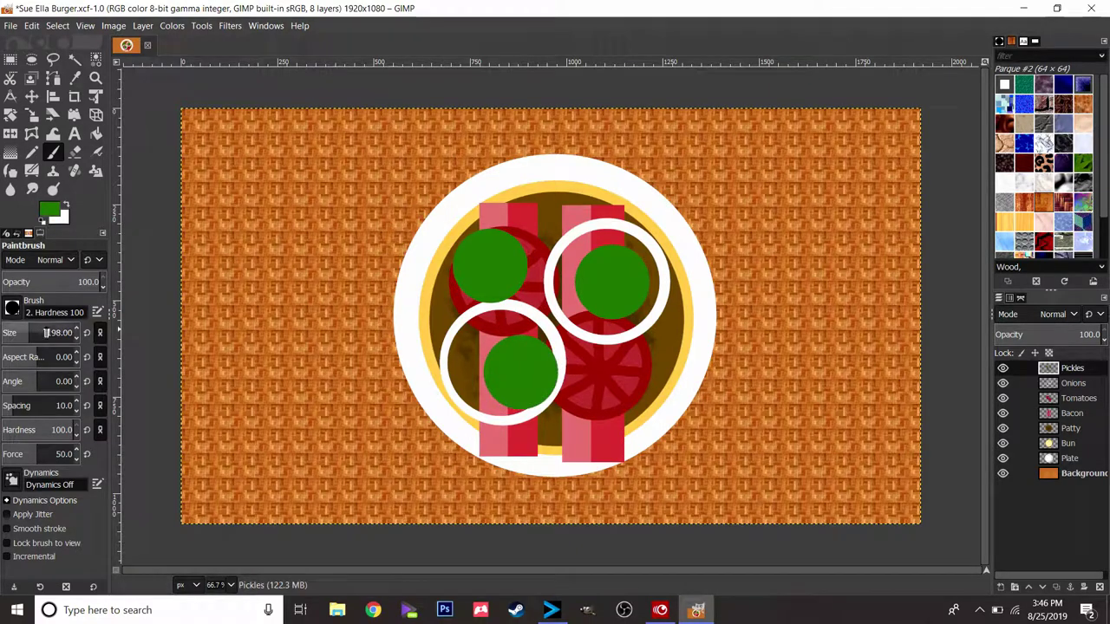
click(76, 338)
Step: Paint lighter green centres at size 159 on all three pickles
click(50, 212)
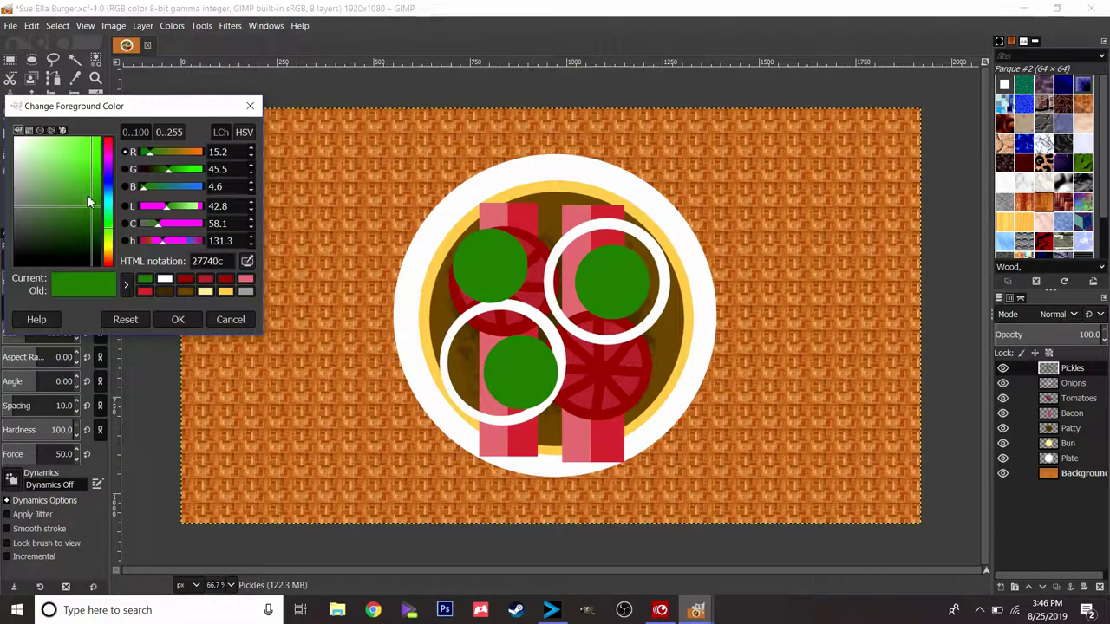
click(86, 194)
click(178, 319)
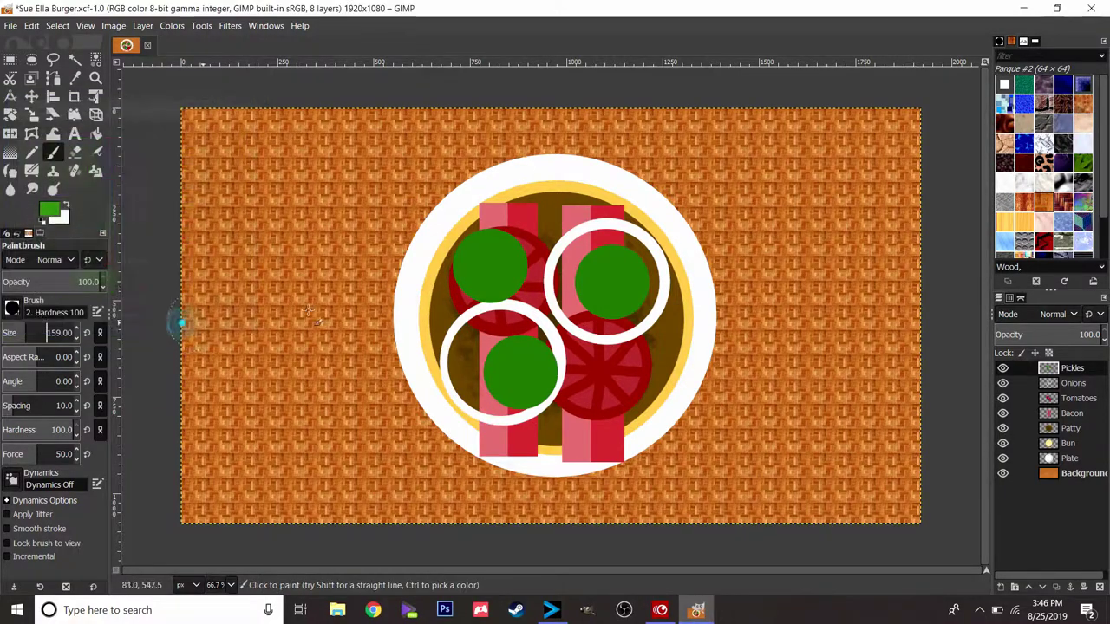
click(491, 266)
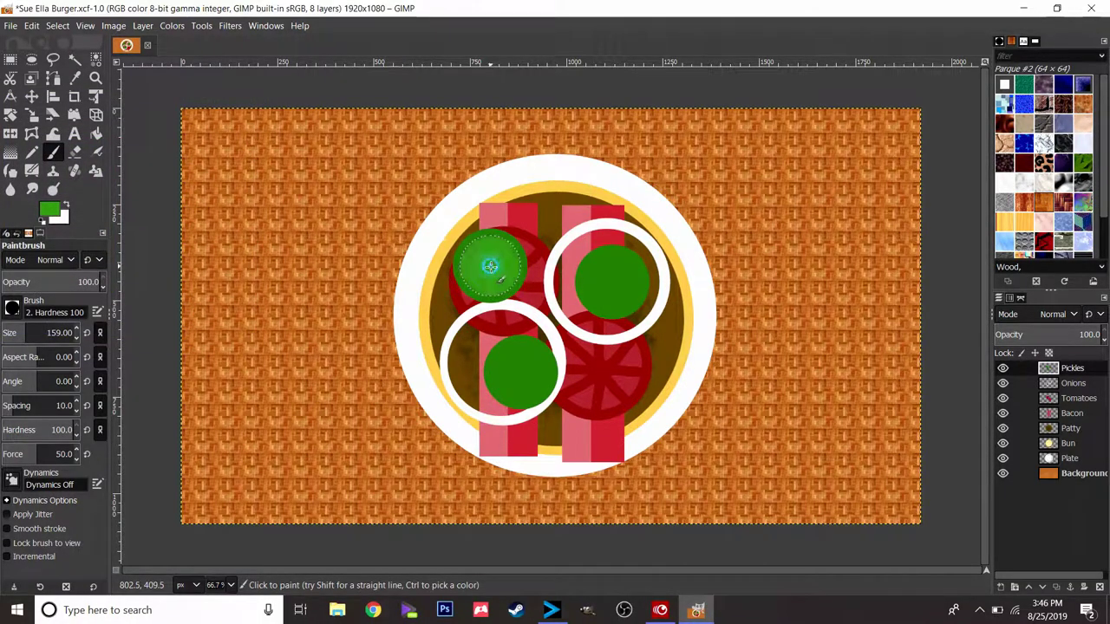
click(612, 283)
click(521, 374)
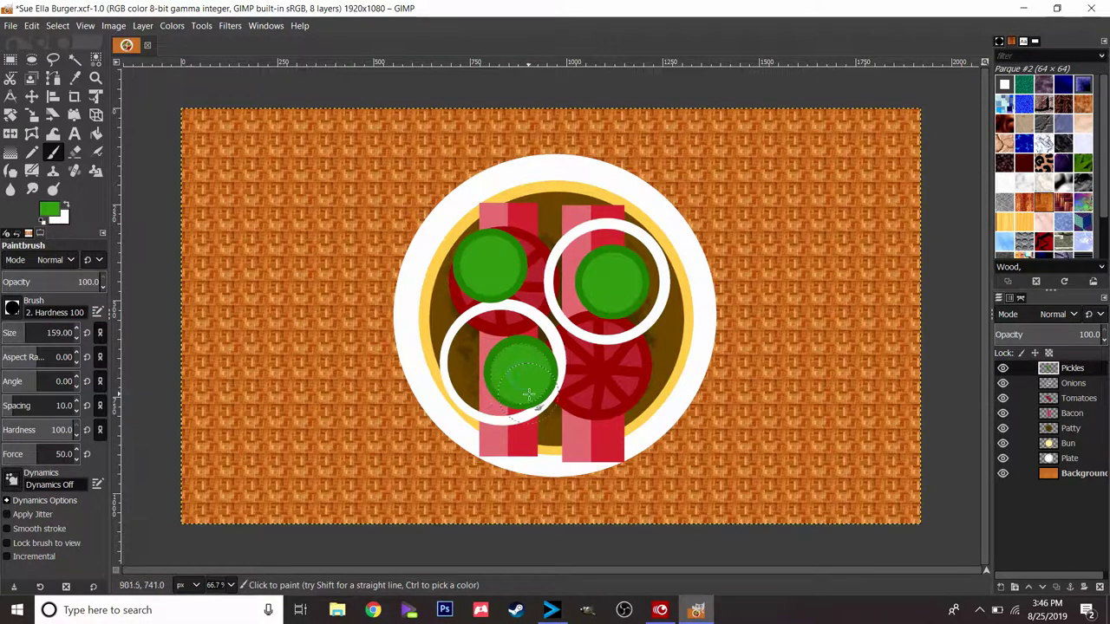
Step: Dot pale green seeds onto each pickle with a size 15 brush
click(50, 212)
drag(52, 208, 46, 173)
click(182, 320)
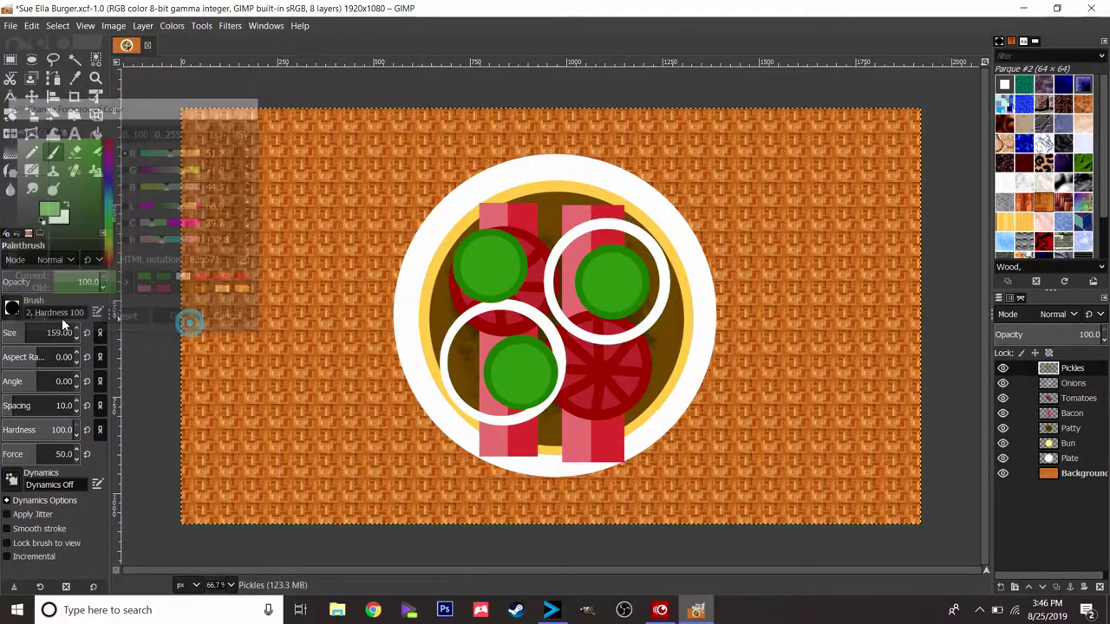
drag(15, 329, 8, 331)
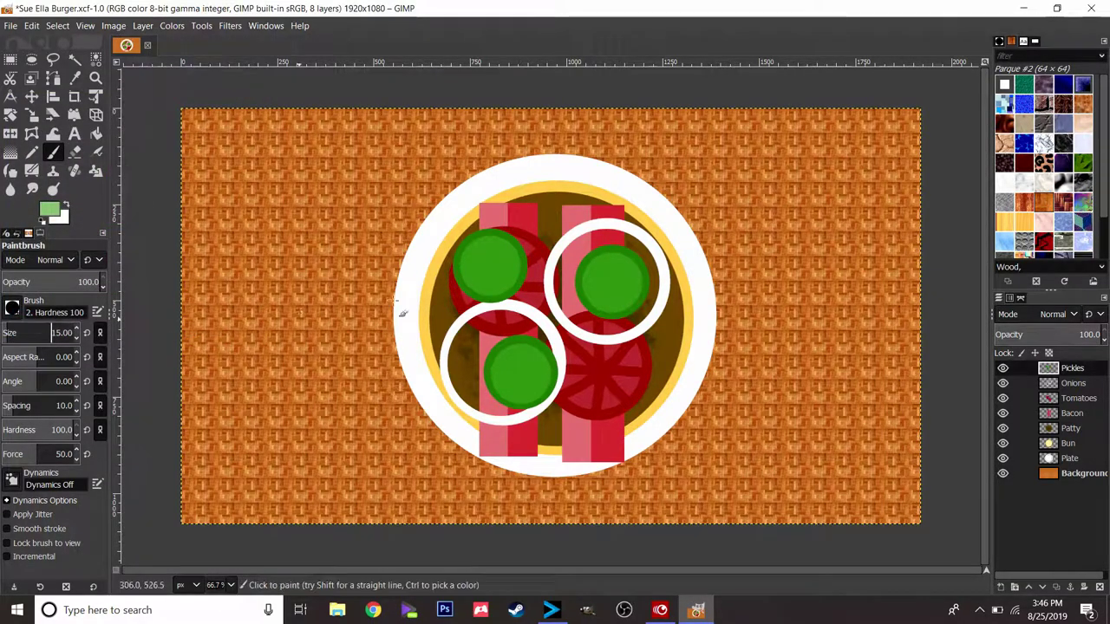
click(493, 261)
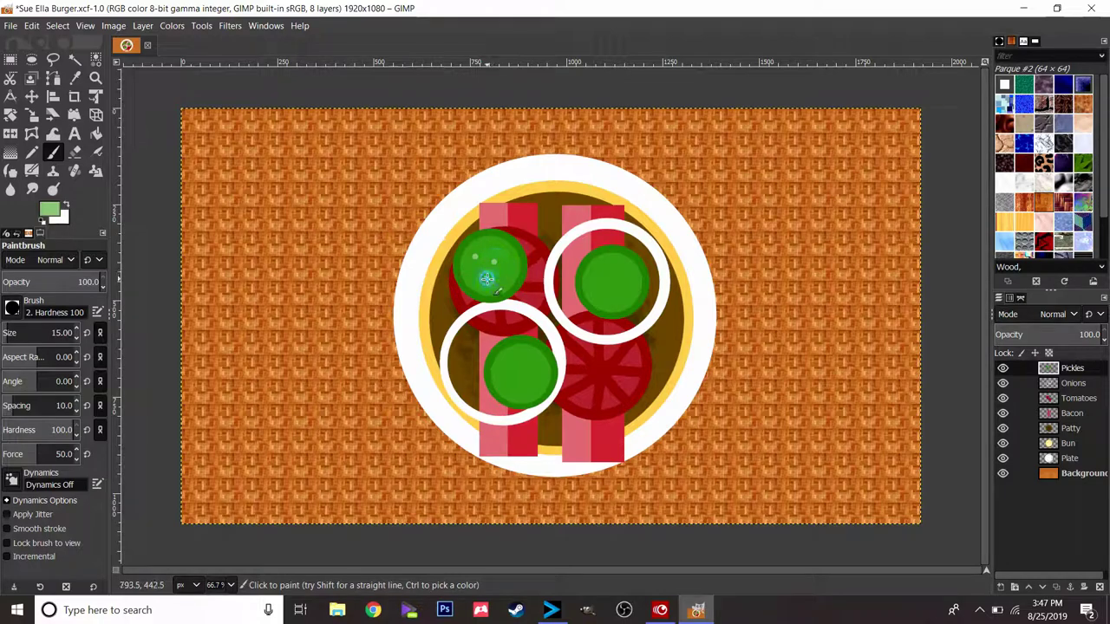
click(598, 278)
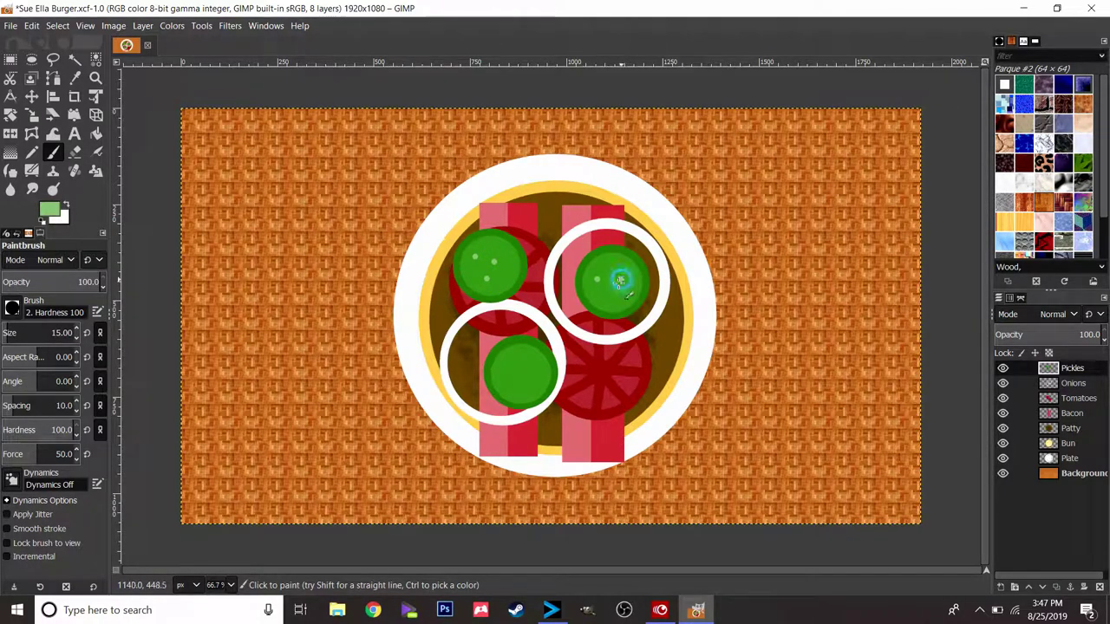
click(526, 373)
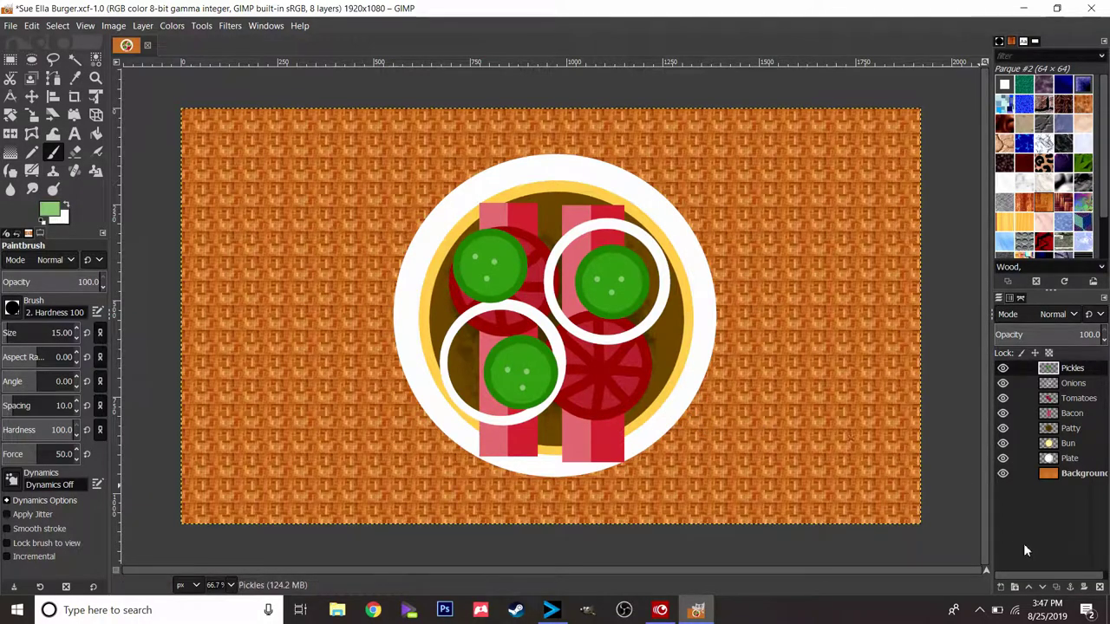
click(1003, 587)
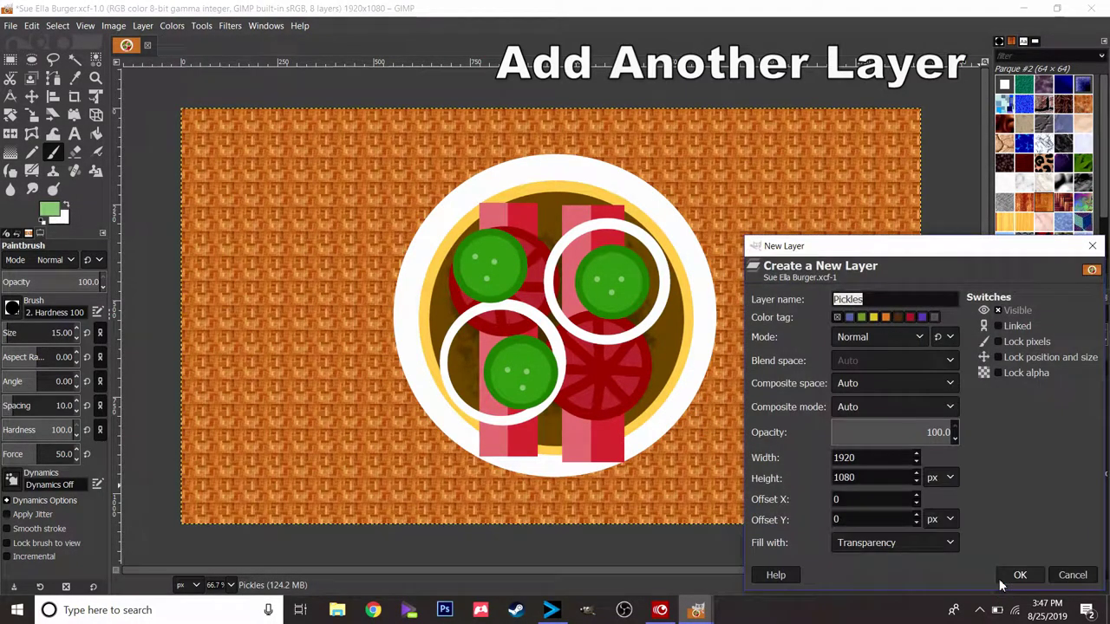
Step: Create the Mustard layer and paint a thick bright yellow mustard stroke across the burger
text(Mustard)
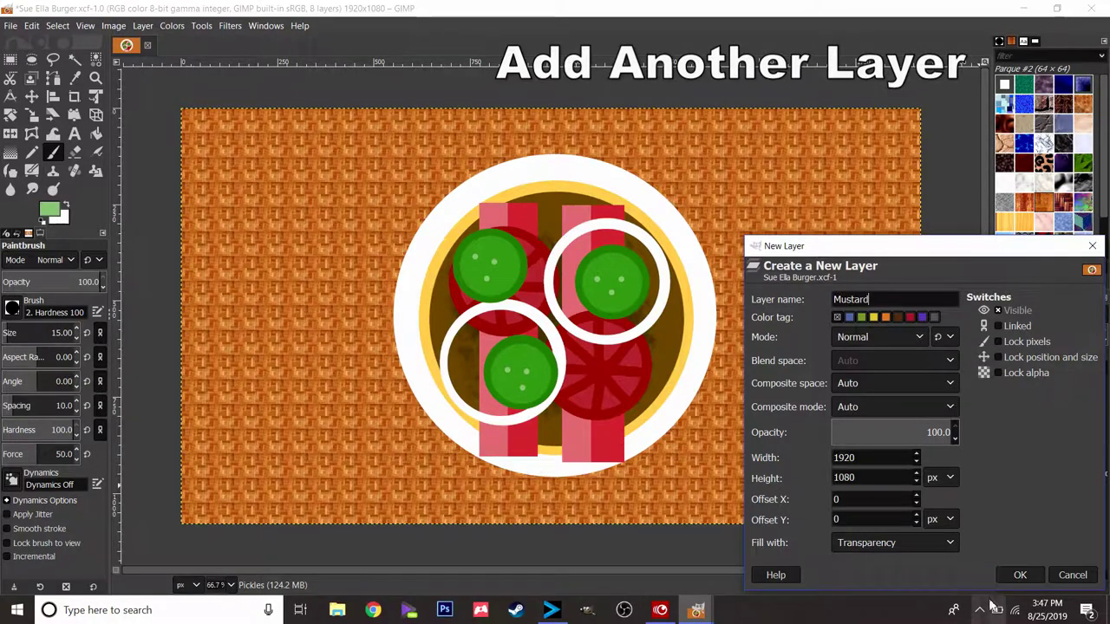
click(1018, 575)
click(50, 209)
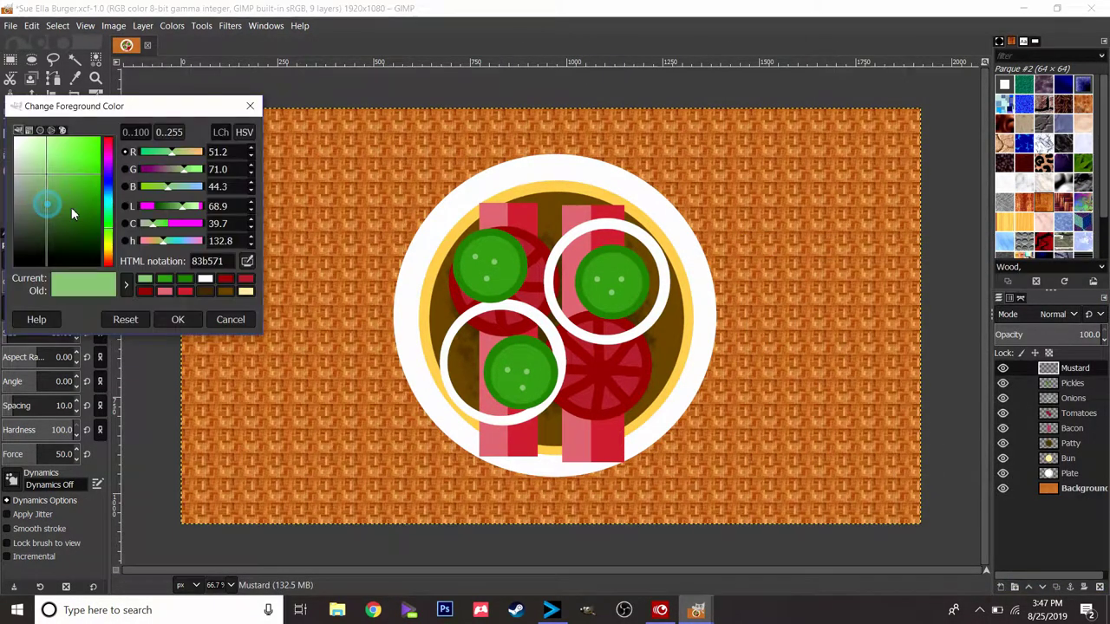
drag(108, 223, 110, 253)
drag(75, 169, 96, 141)
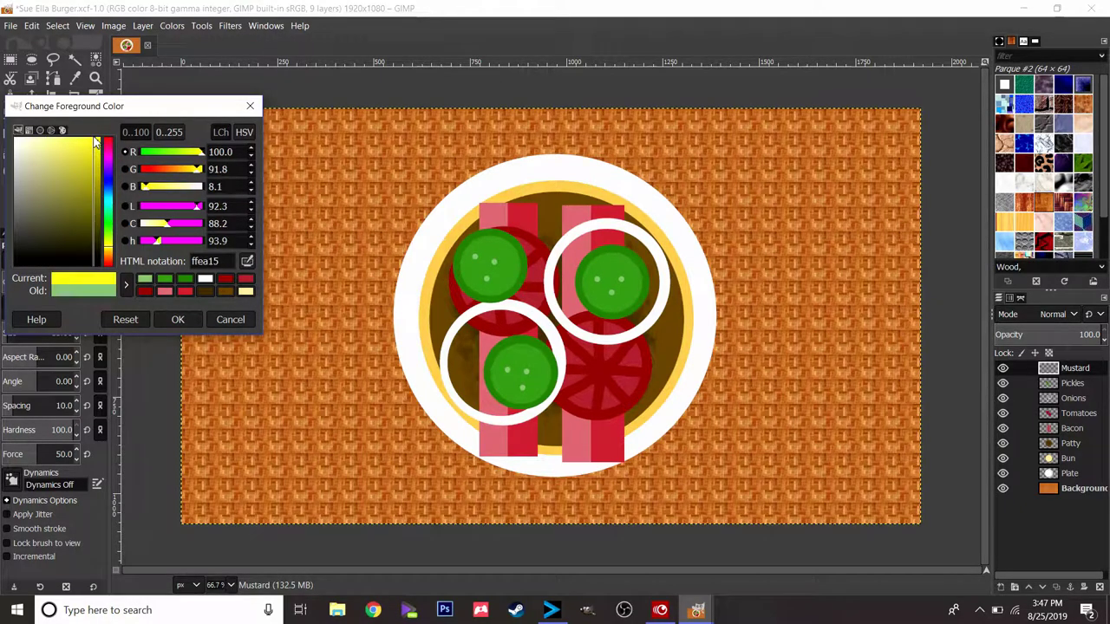
click(176, 319)
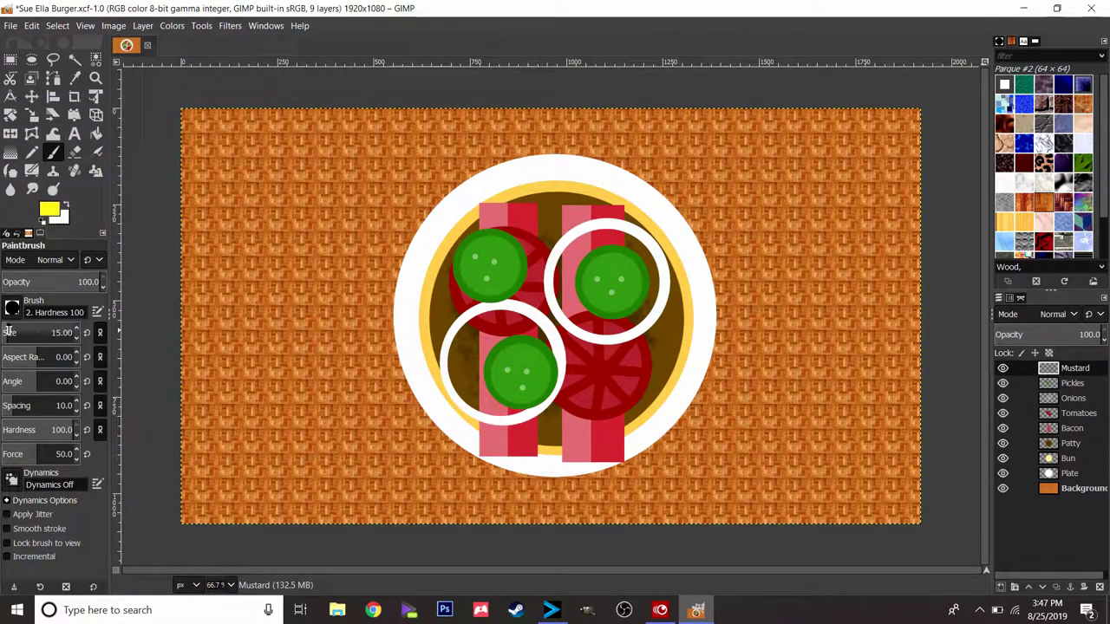
drag(9, 332, 35, 332)
mouse_move(492, 252)
mouse_down()
mouse_move(586, 250)
mouse_move(486, 299)
mouse_move(606, 346)
mouse_move(507, 381)
mouse_move(607, 404)
mouse_up()
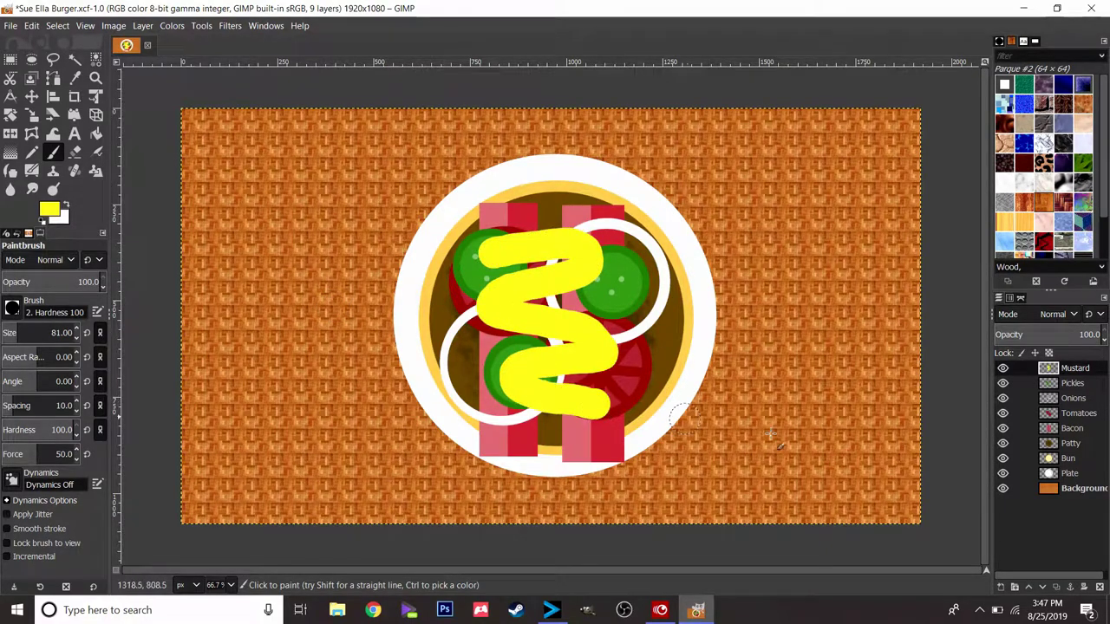
click(1003, 586)
text(Ketchup)
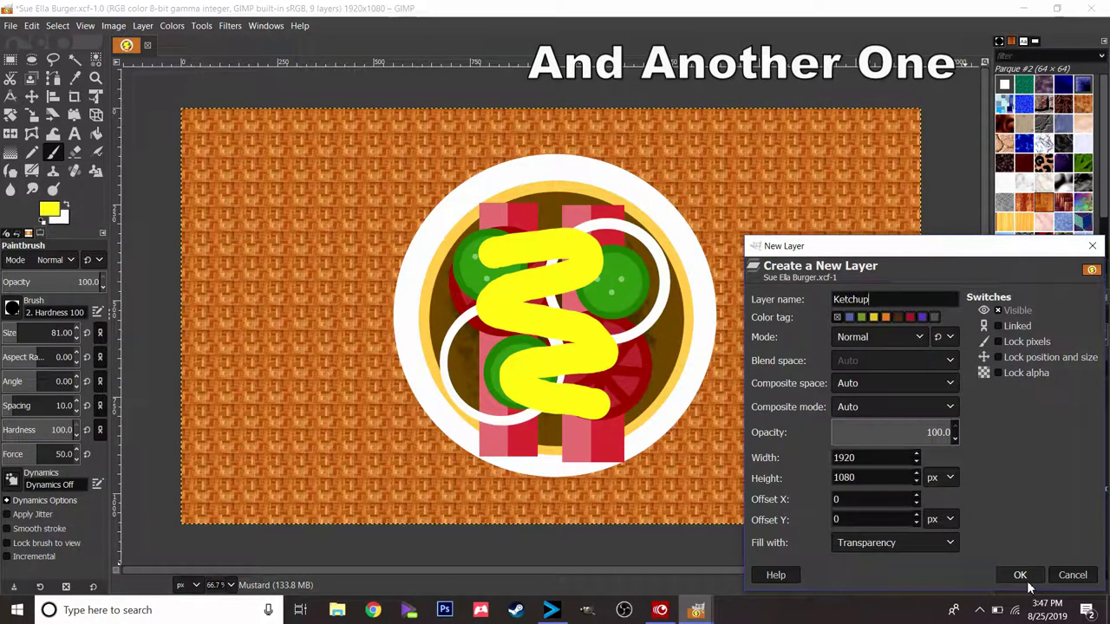
Step: Create the Ketchup layer and paint a dark red 9e0015 zigzag over the mustard
click(1023, 577)
click(48, 210)
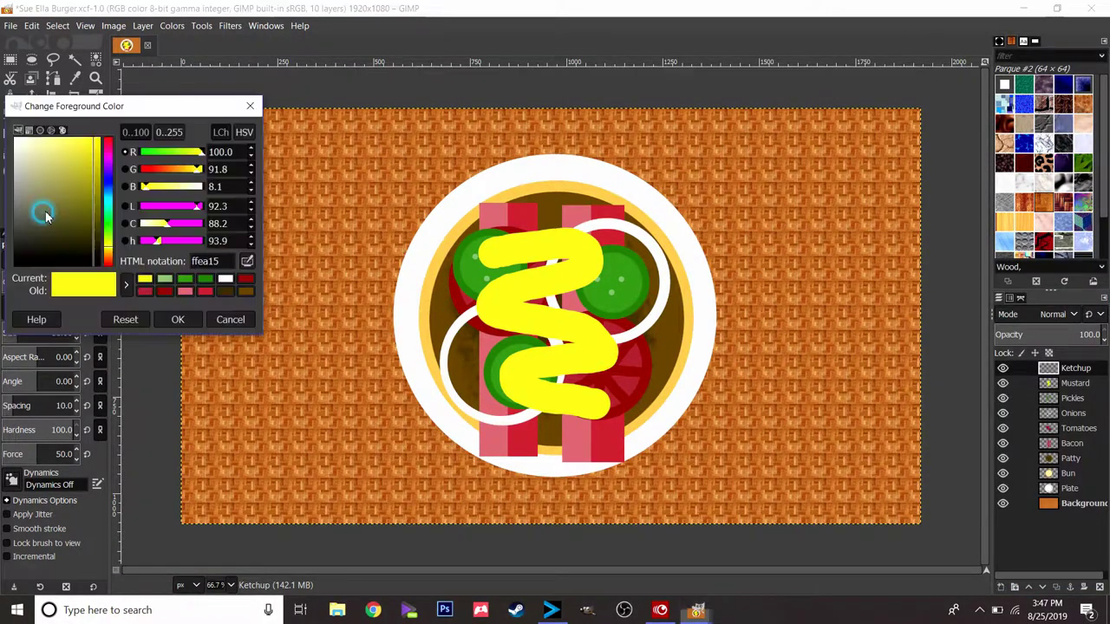
drag(108, 176, 108, 139)
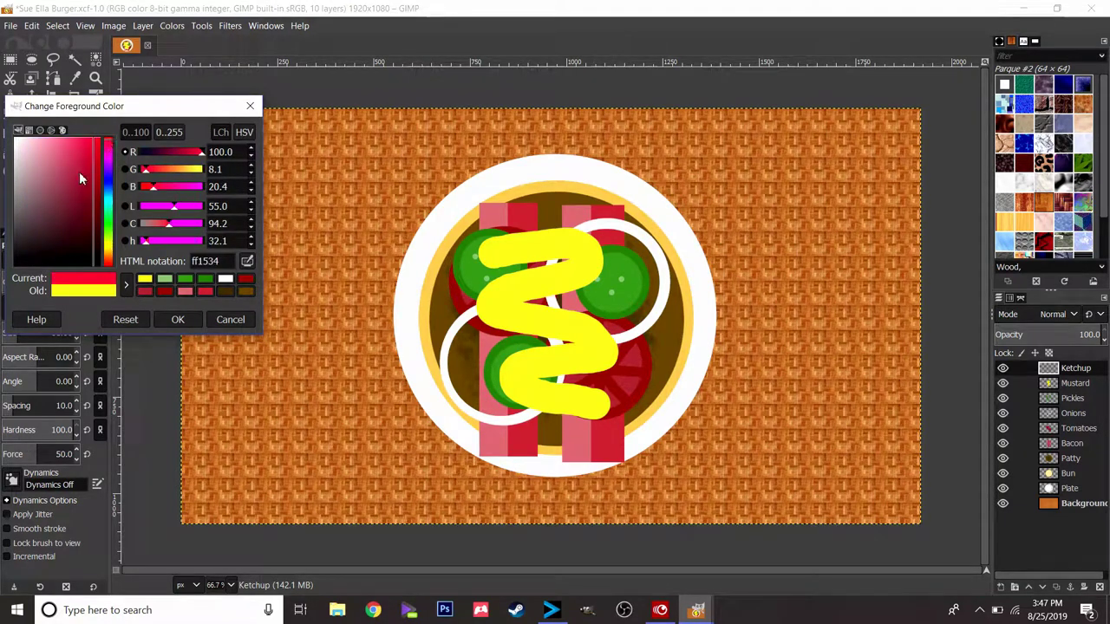
drag(79, 178, 106, 193)
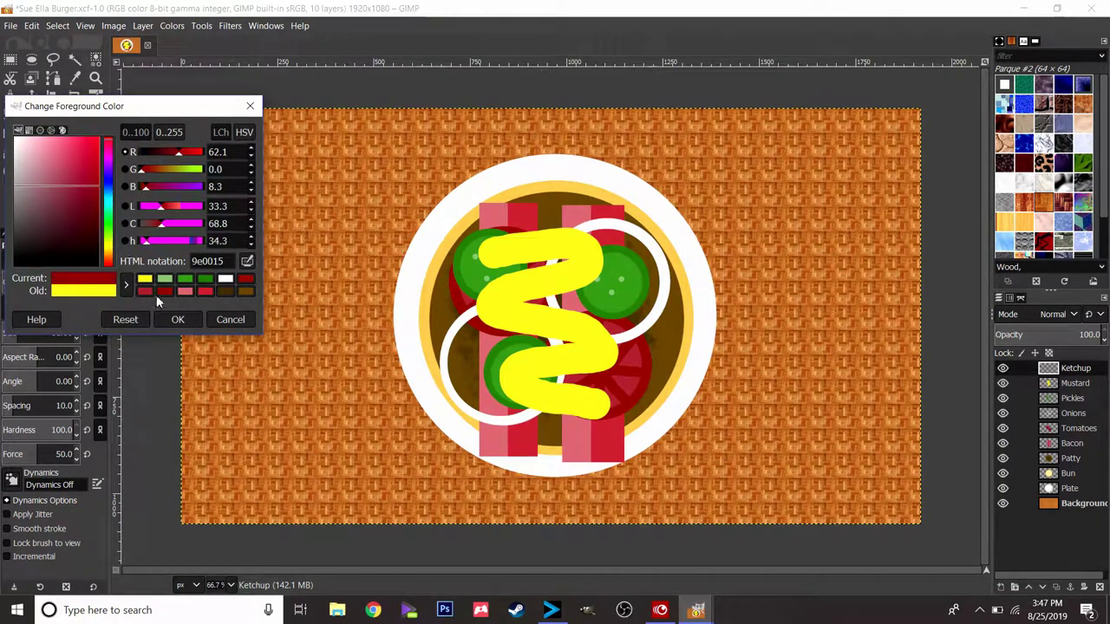
click(178, 318)
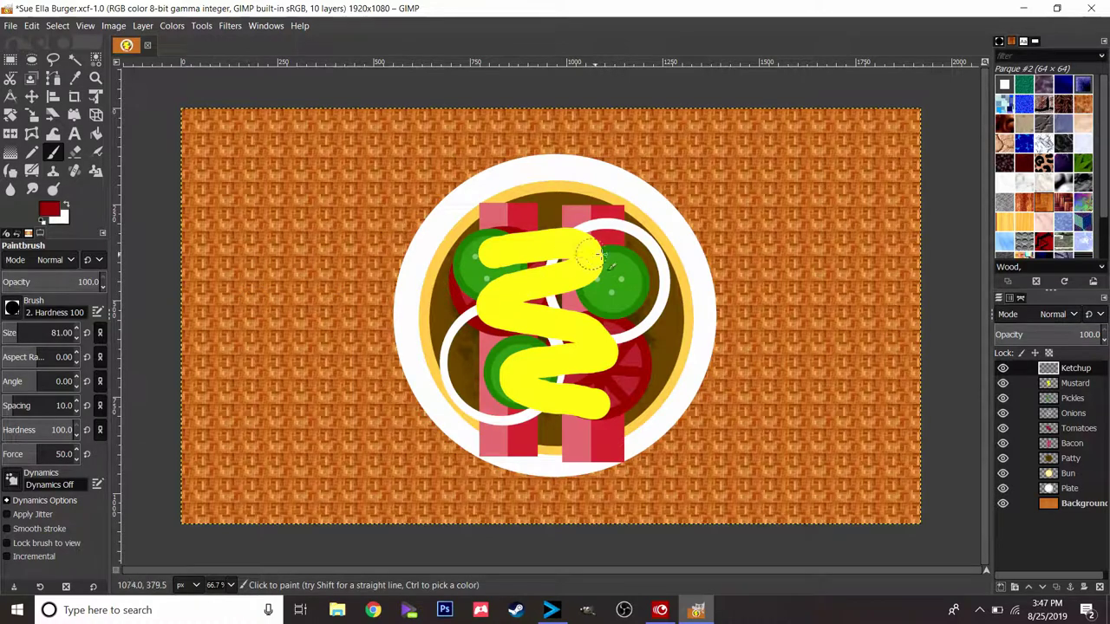
mouse_move(617, 253)
mouse_down()
mouse_move(514, 389)
mouse_move(612, 382)
mouse_up()
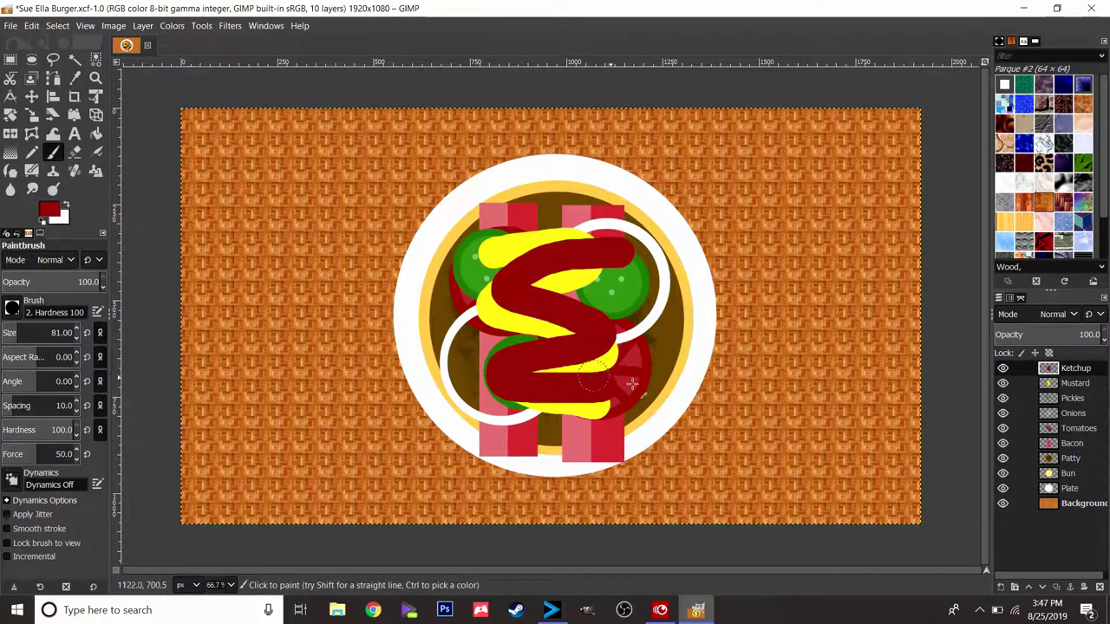
Step: Create a Lettuce layer and set the foreground to green 2d9b24
click(1001, 588)
text(Lettuc)
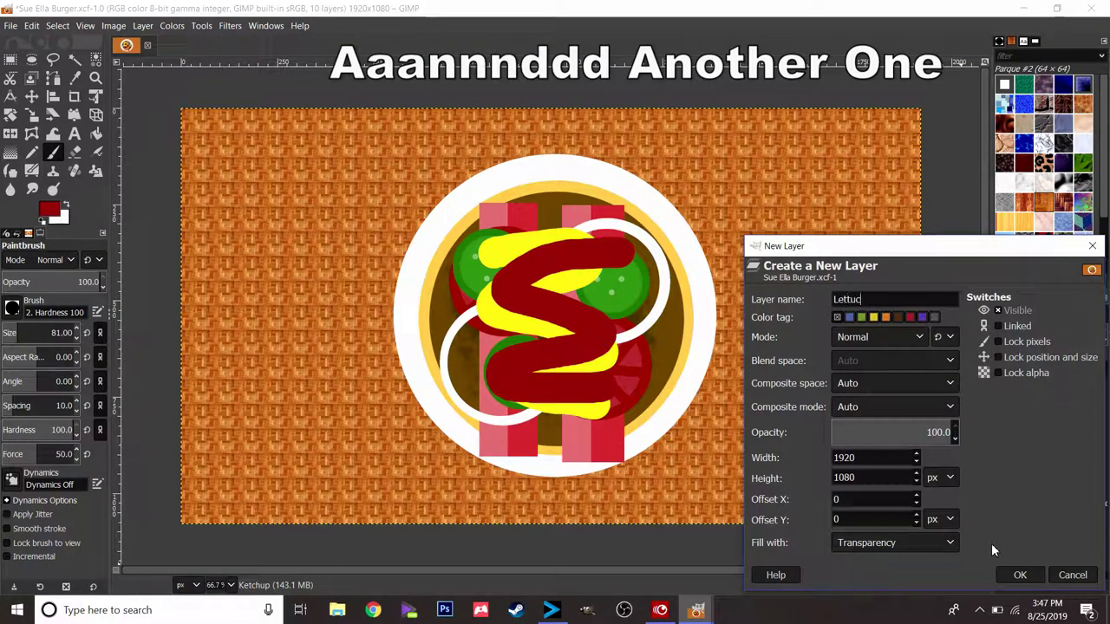
text(e)
click(1020, 574)
click(49, 209)
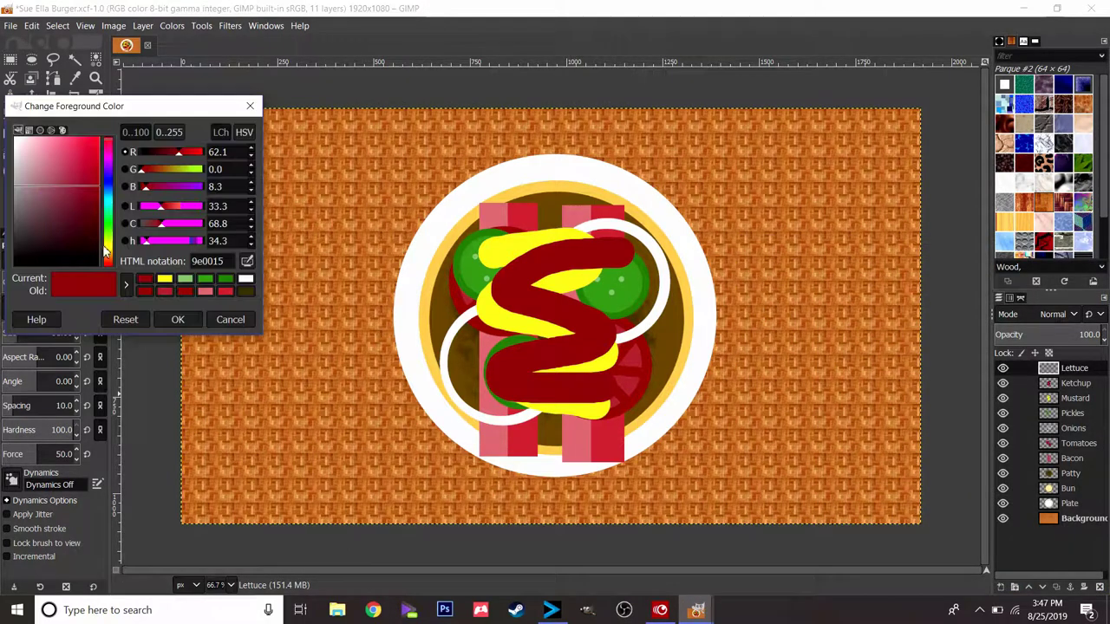
click(110, 229)
drag(94, 224, 80, 186)
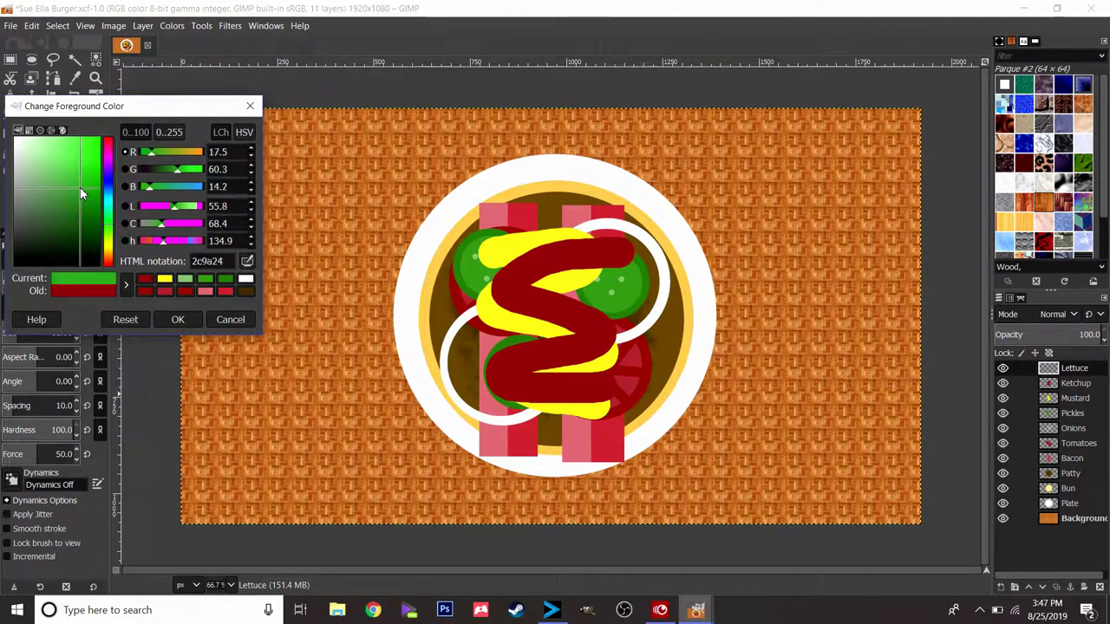
click(175, 320)
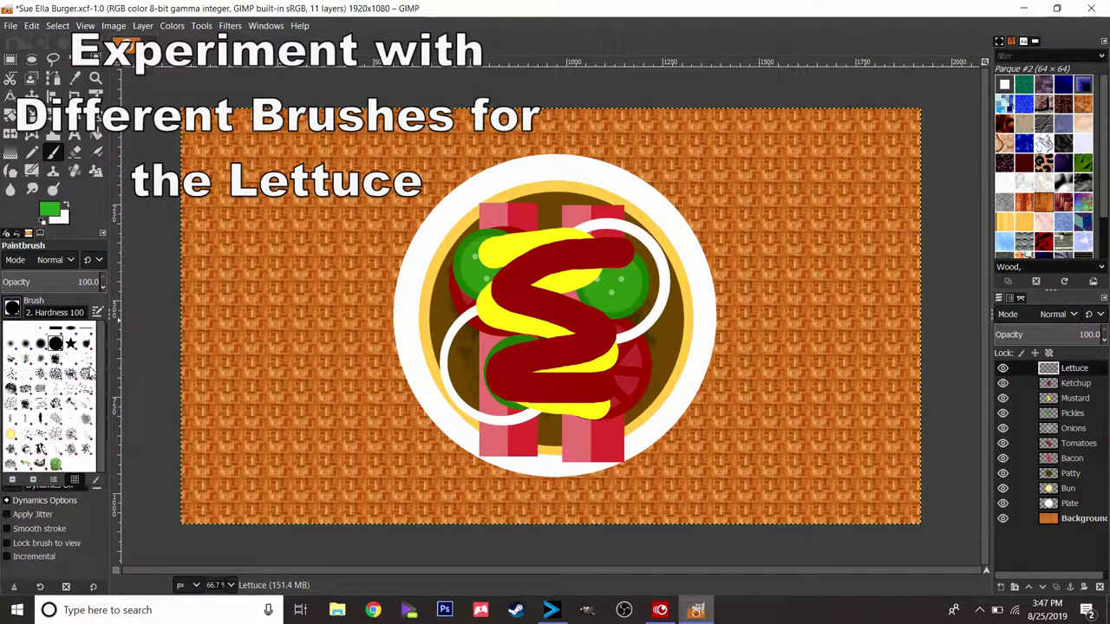
Step: Paint soft lettuce across the burger's centre with the Smoke brush at size 516
click(86, 422)
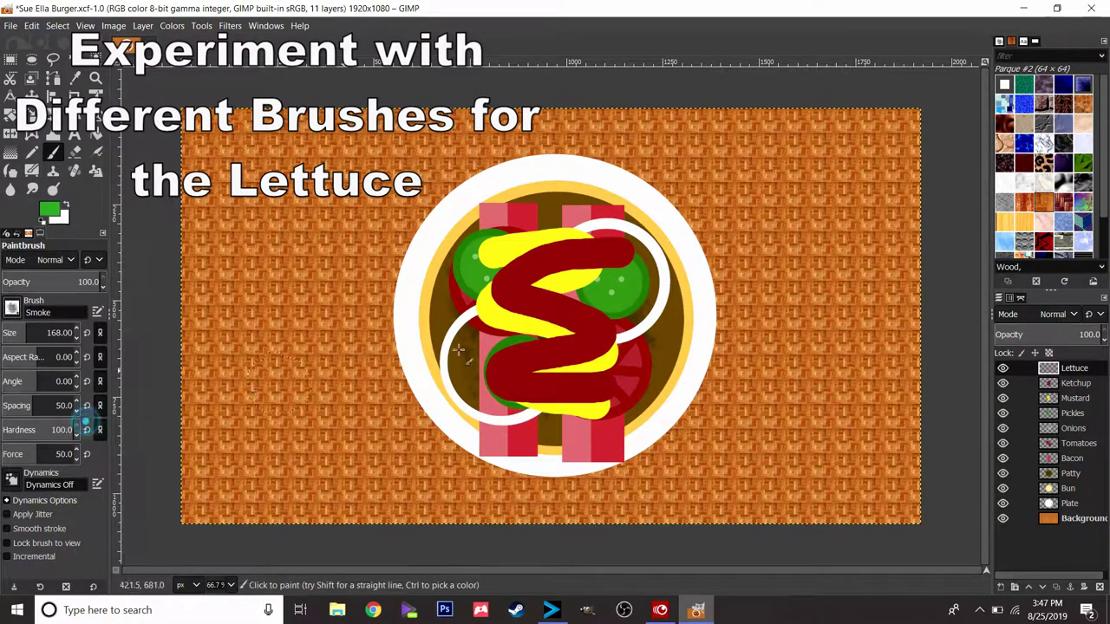
drag(23, 332, 32, 332)
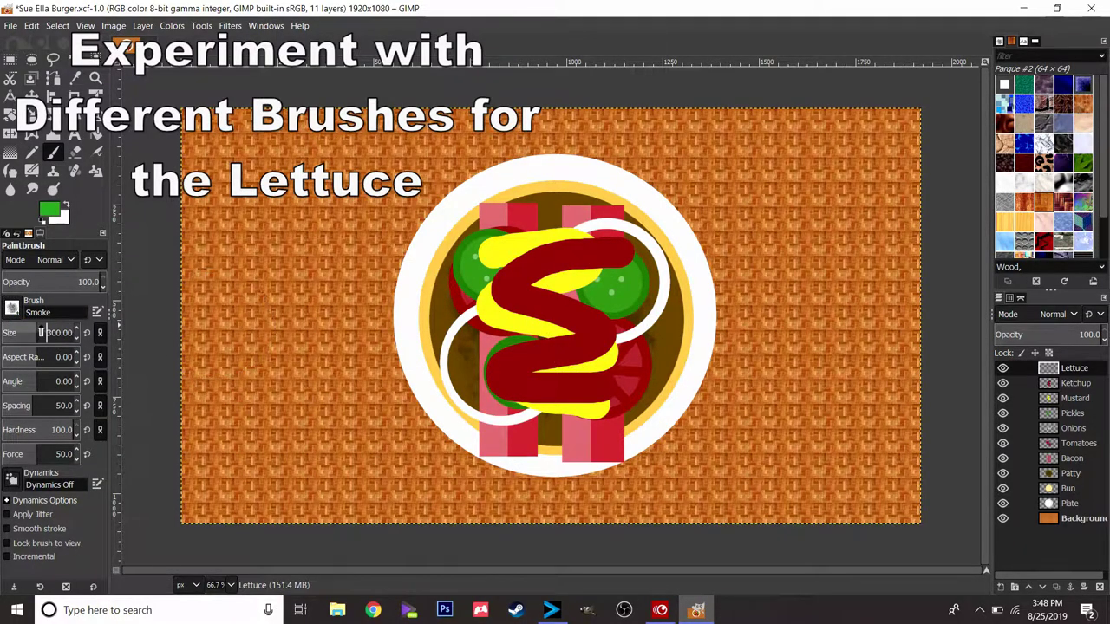
click(41, 332)
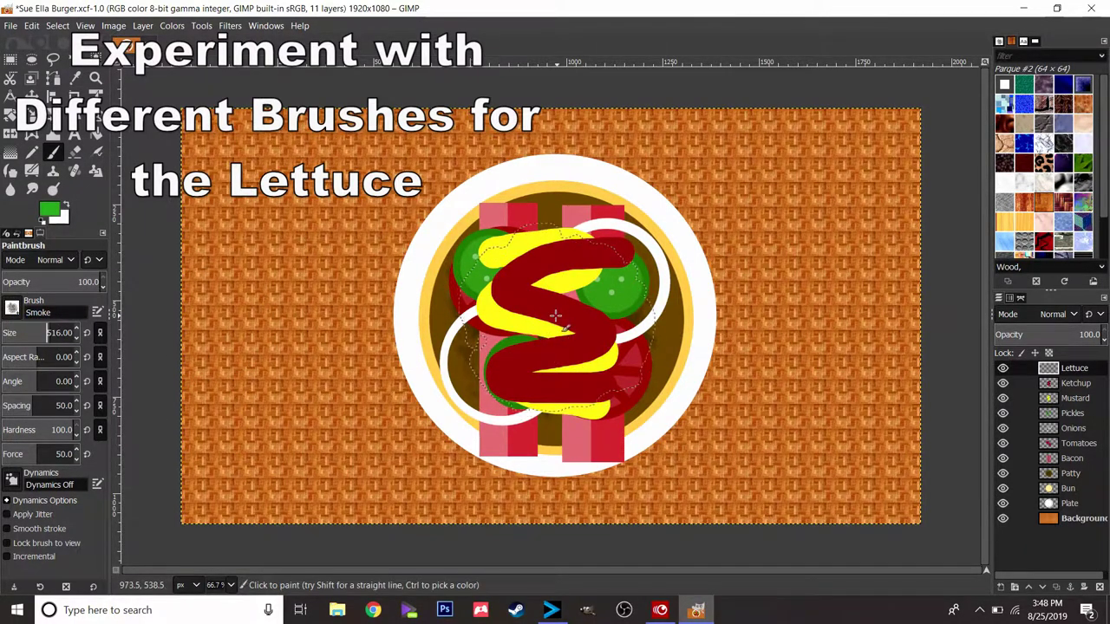
mouse_move(472, 347)
mouse_down()
mouse_move(579, 279)
mouse_move(531, 338)
mouse_up()
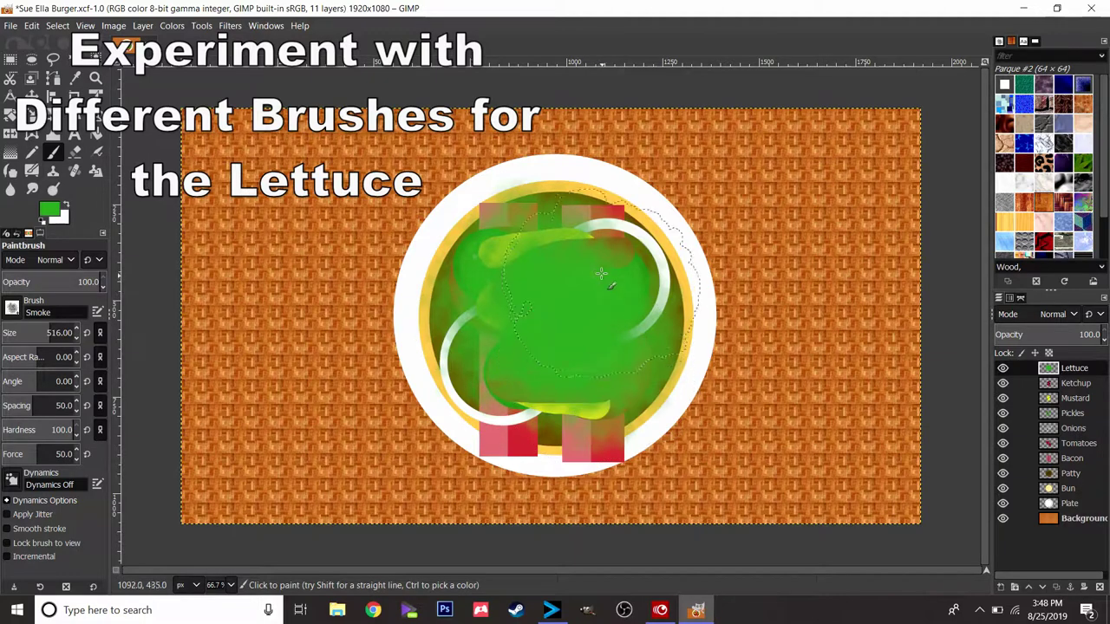
drag(598, 368, 513, 384)
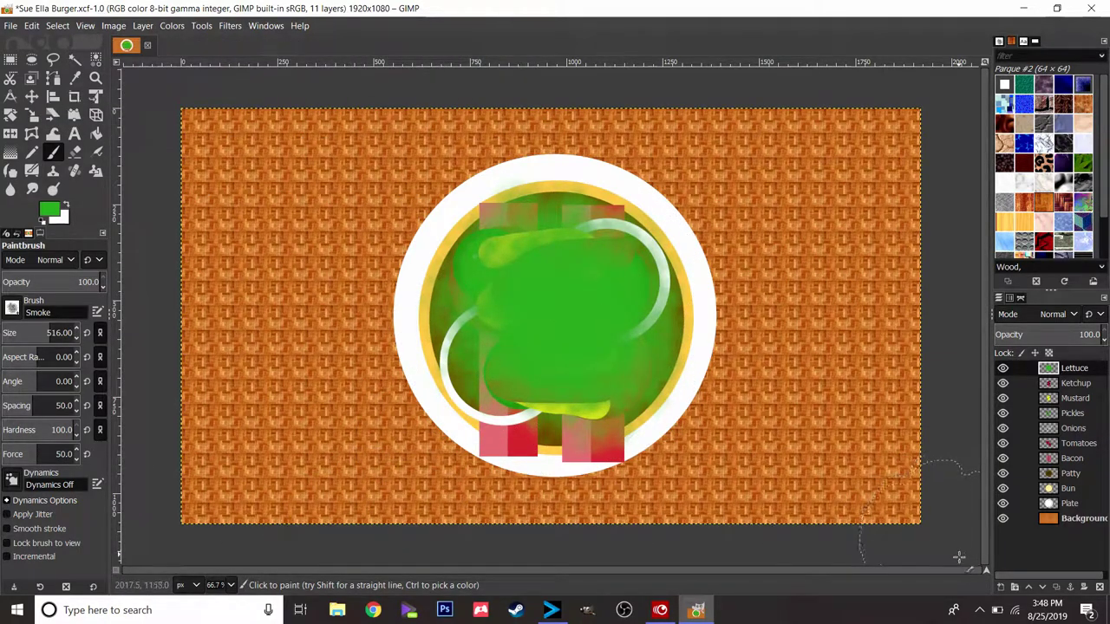
Step: Create a Cheese layer and draw a square rectangle selection over the burger
click(1003, 587)
text(Chee)
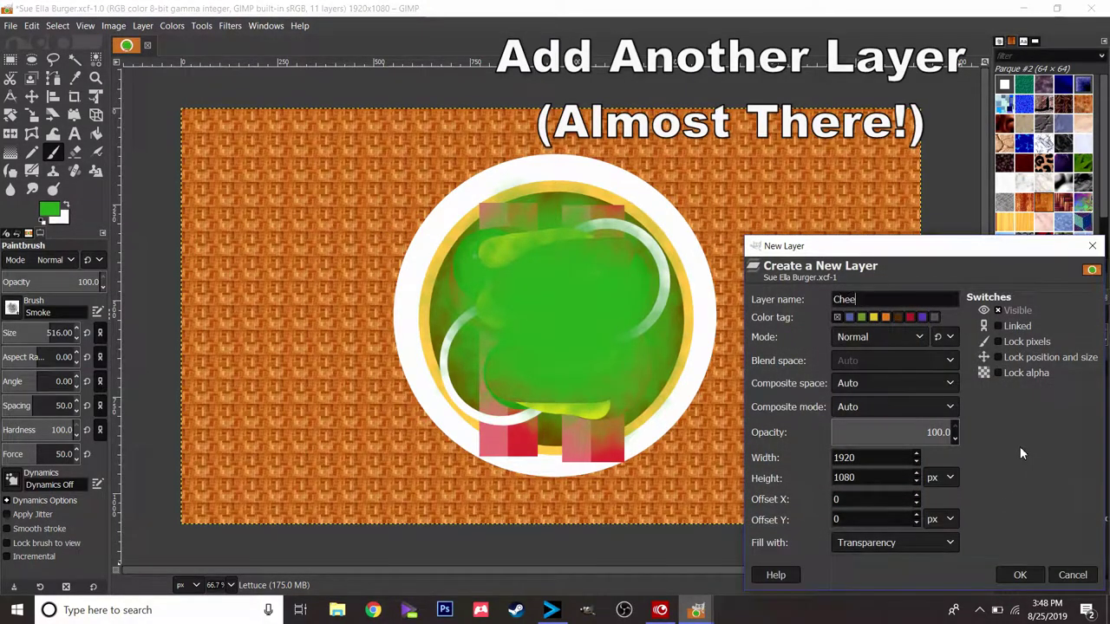
text(se)
click(1018, 574)
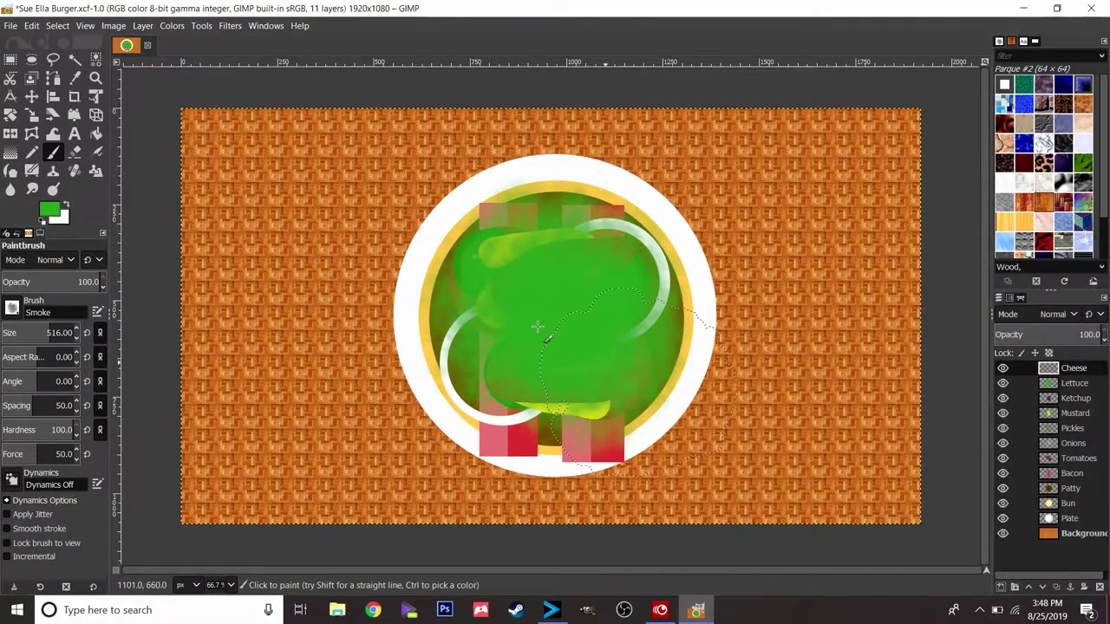
key(r)
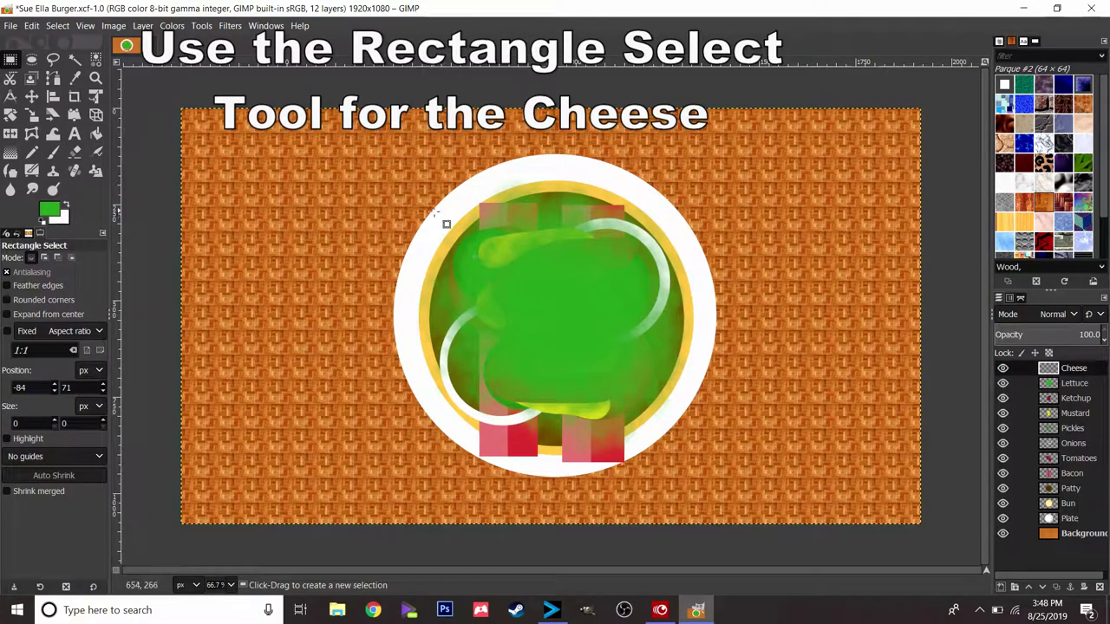
drag(441, 213, 667, 441)
Step: Bucket-fill the square selection with bright yellow faee2d
click(50, 212)
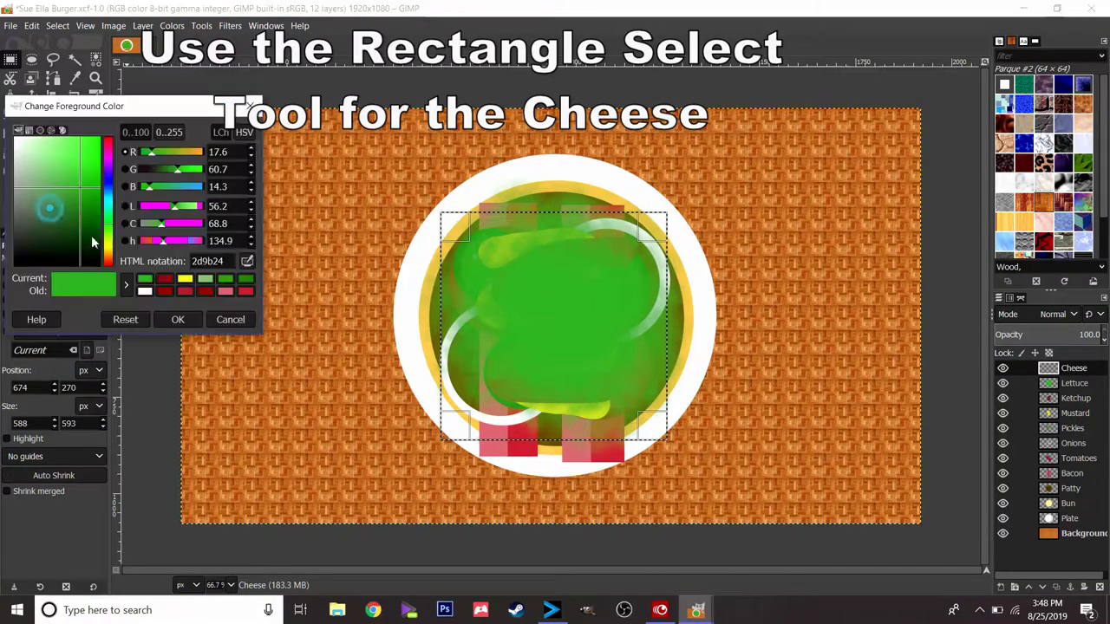
click(108, 251)
drag(107, 247, 108, 252)
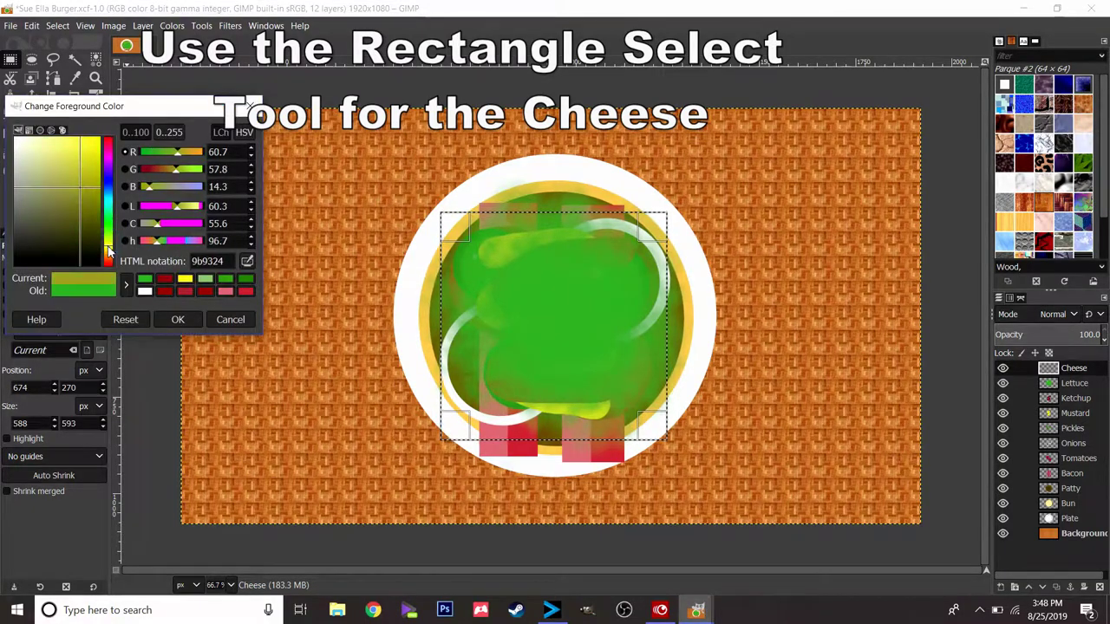
drag(97, 183, 86, 146)
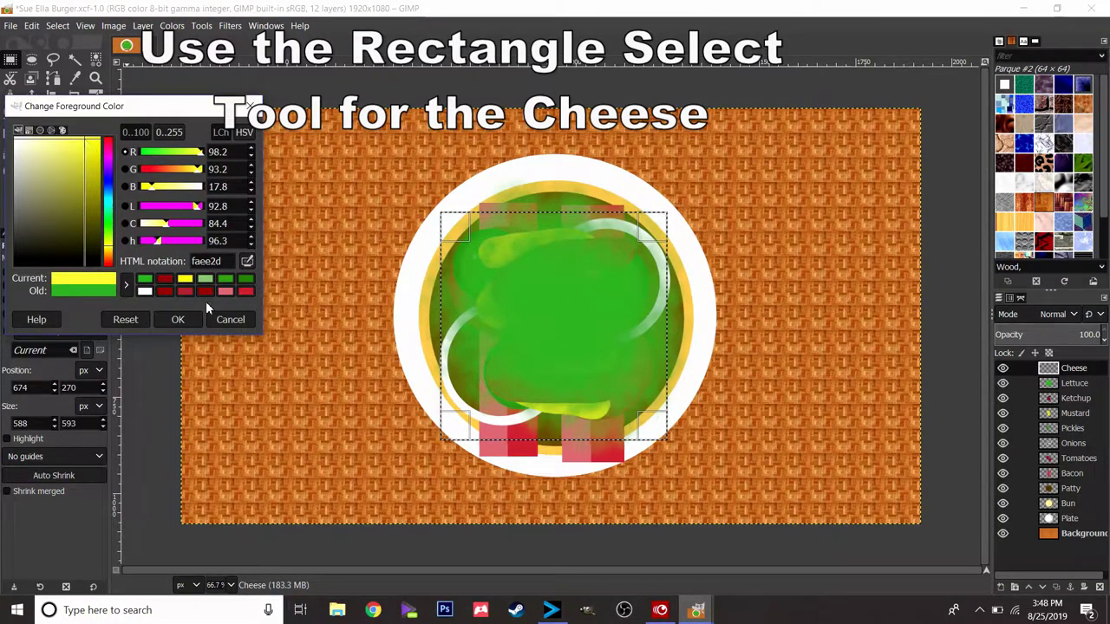
click(178, 319)
click(96, 136)
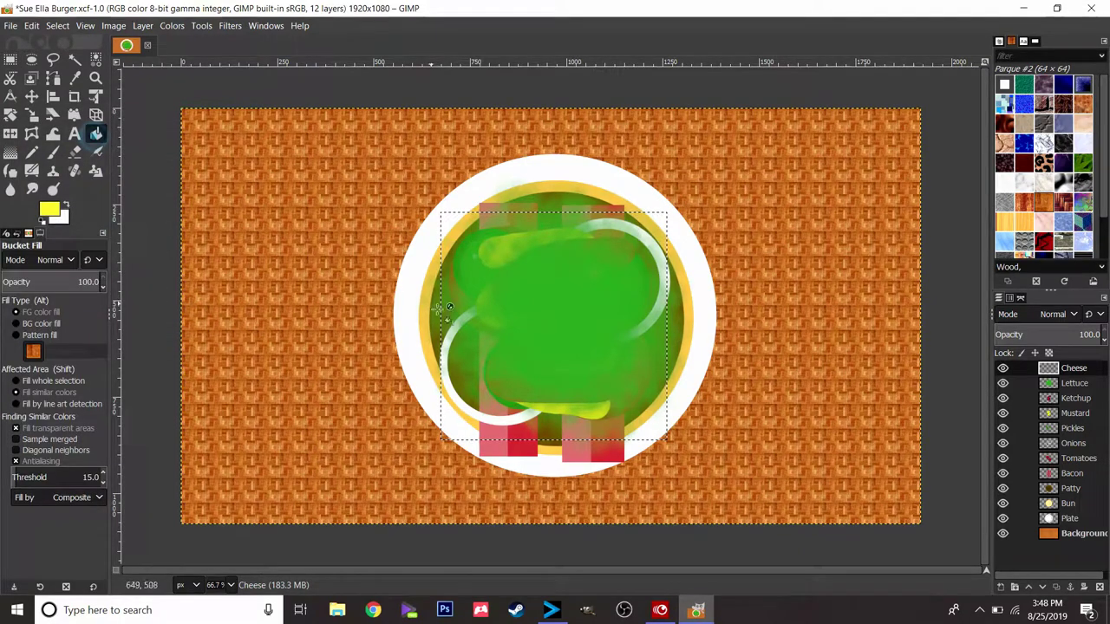
click(495, 292)
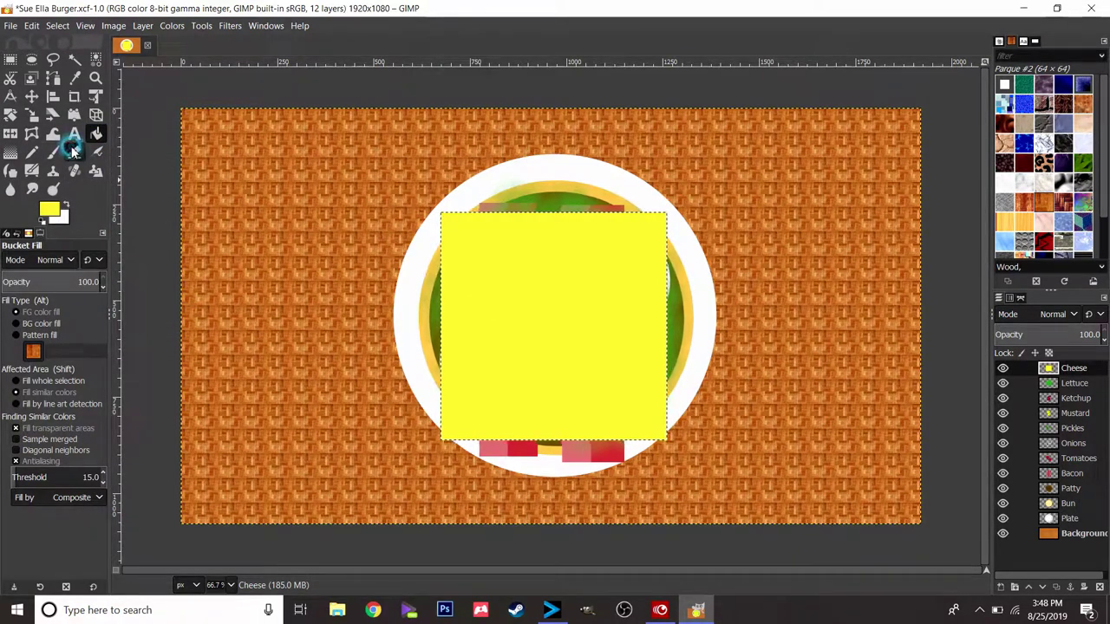
click(75, 152)
click(12, 308)
Step: Set the eraser brush size to about 94 pixels
click(54, 347)
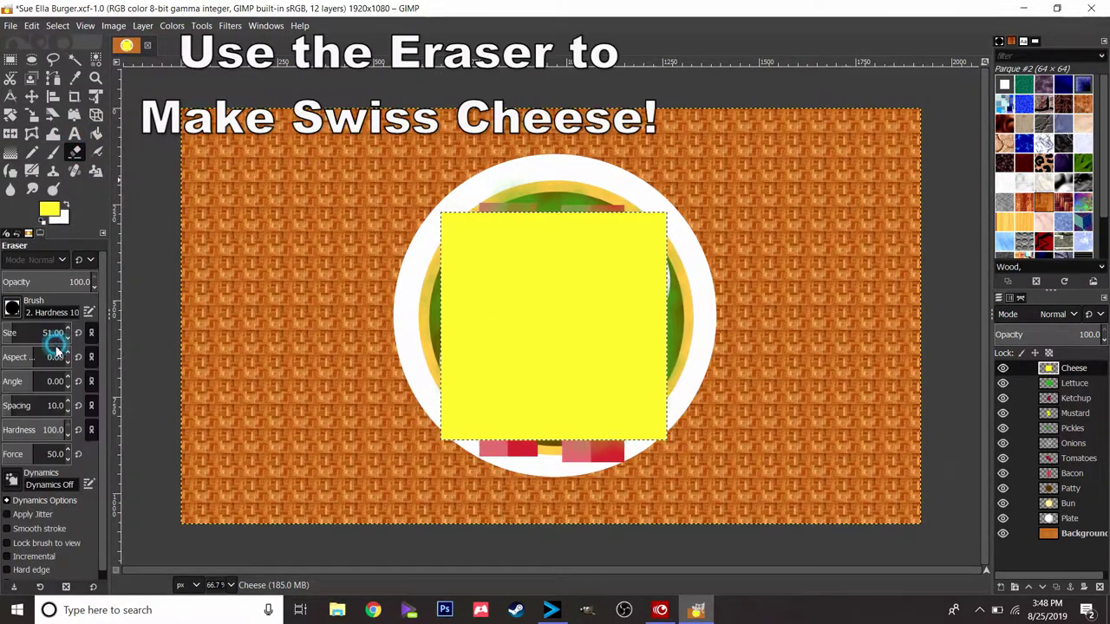
scroll(68, 345, down, 1)
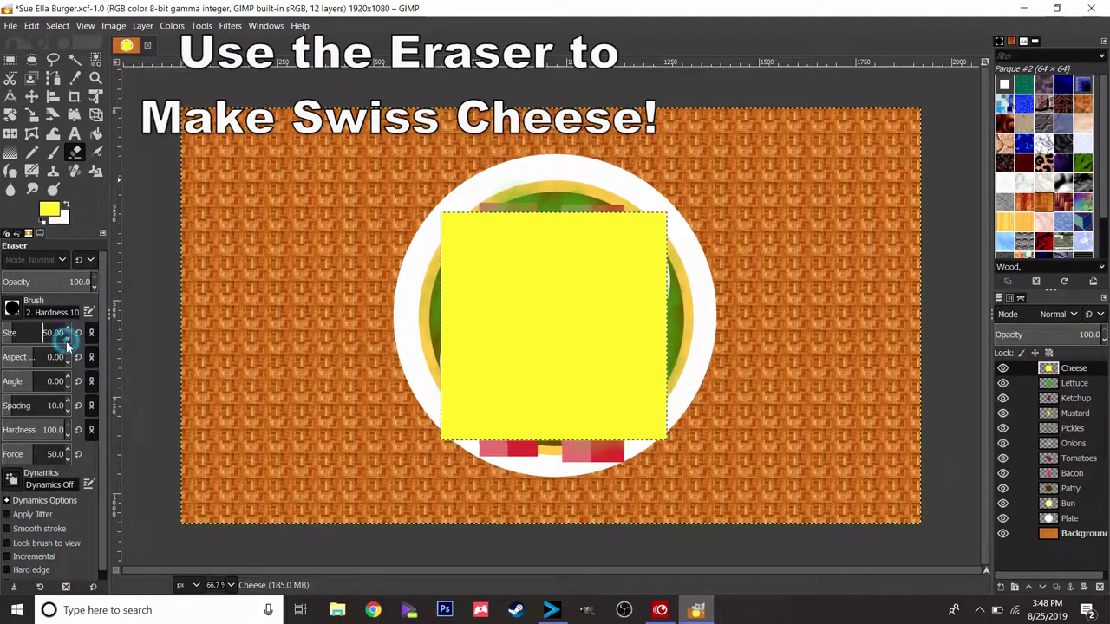
drag(15, 333, 22, 333)
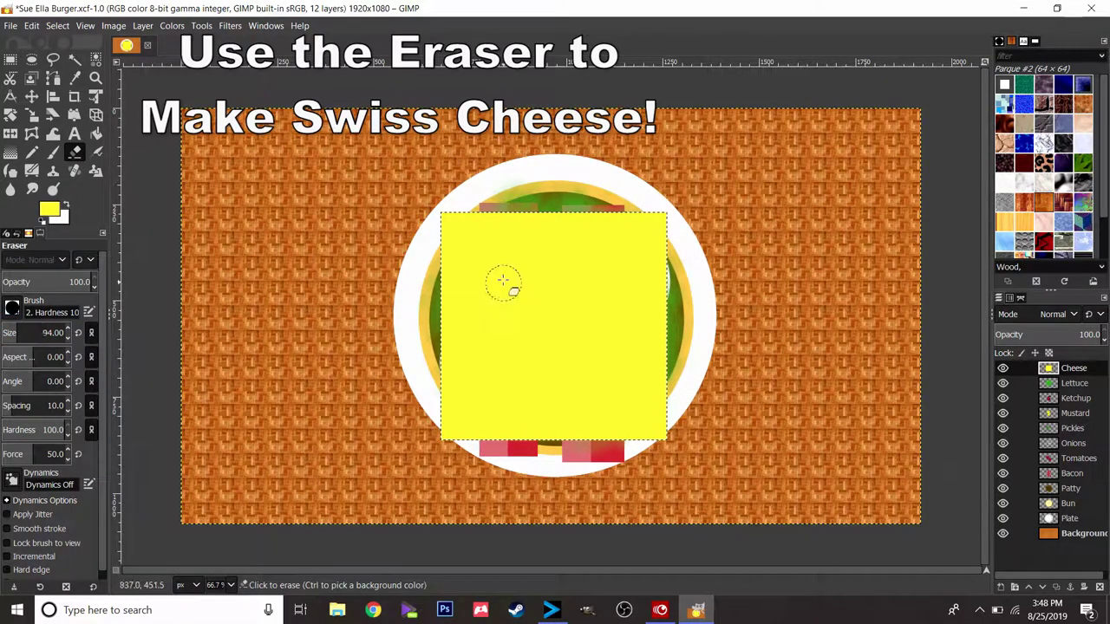
Step: Erase thirteen round holes across the Cheese layer, including bites at its edges
click(453, 259)
click(537, 325)
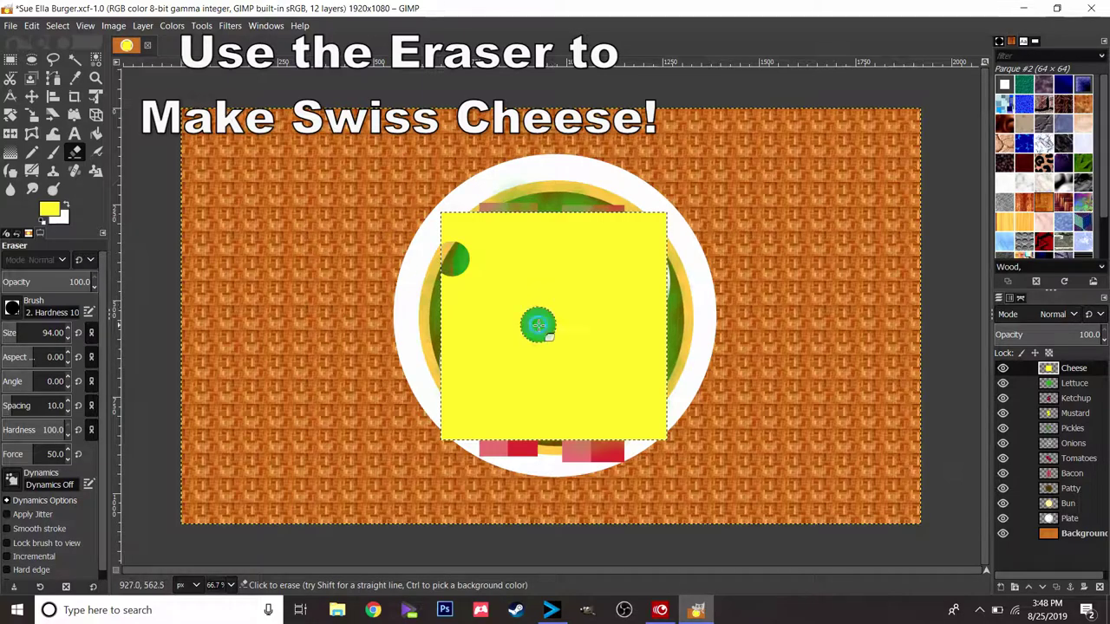
click(564, 223)
click(602, 281)
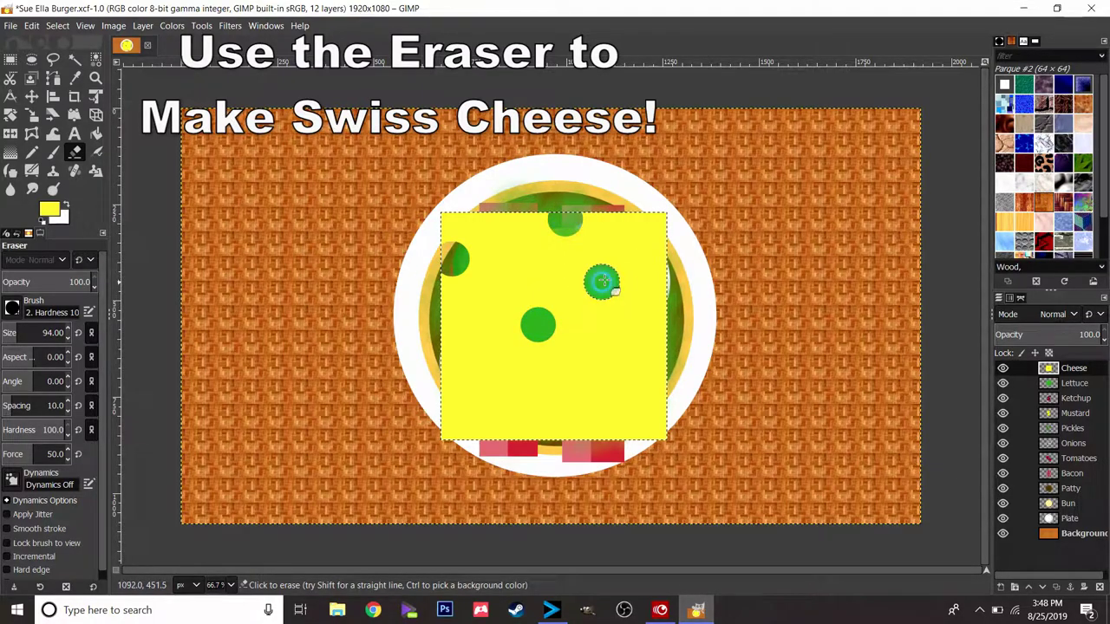
click(652, 249)
click(647, 351)
click(587, 375)
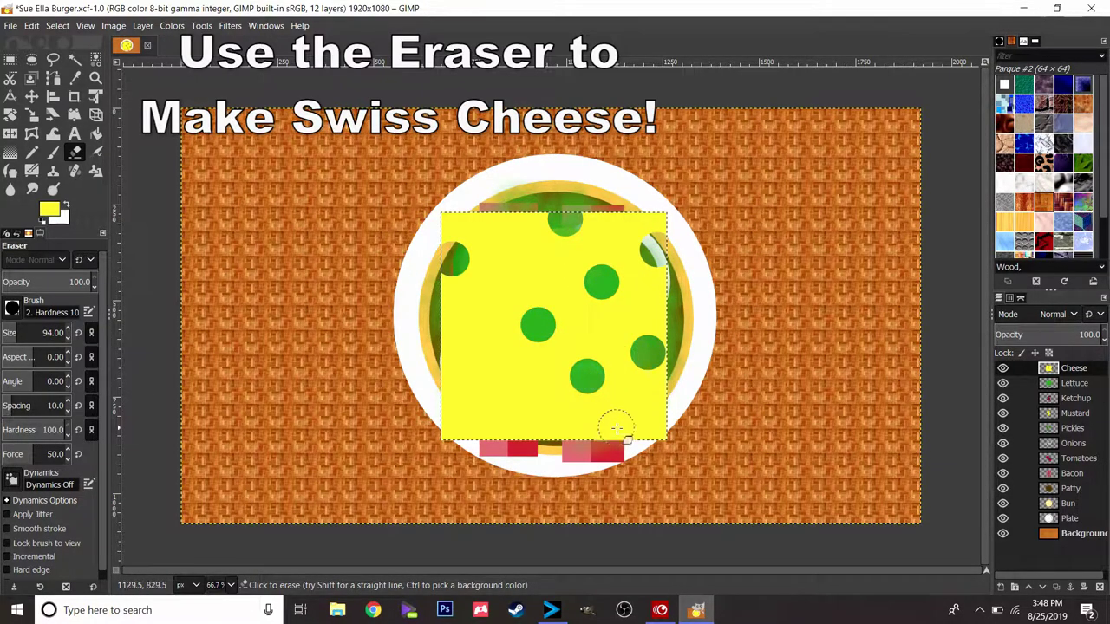
click(615, 429)
click(483, 387)
click(450, 432)
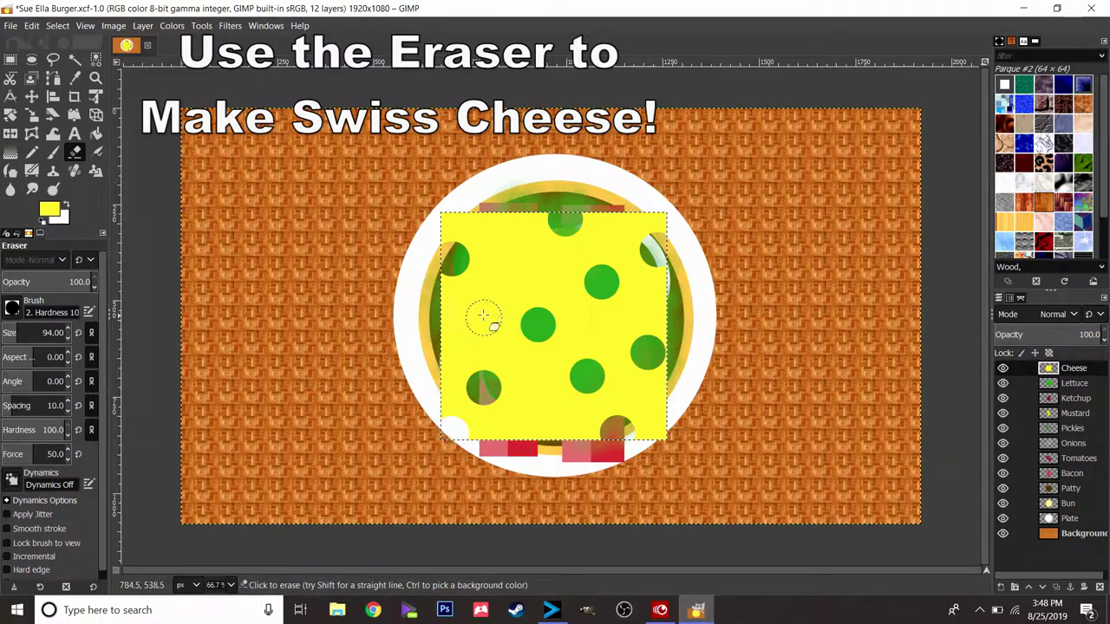
click(481, 313)
click(547, 413)
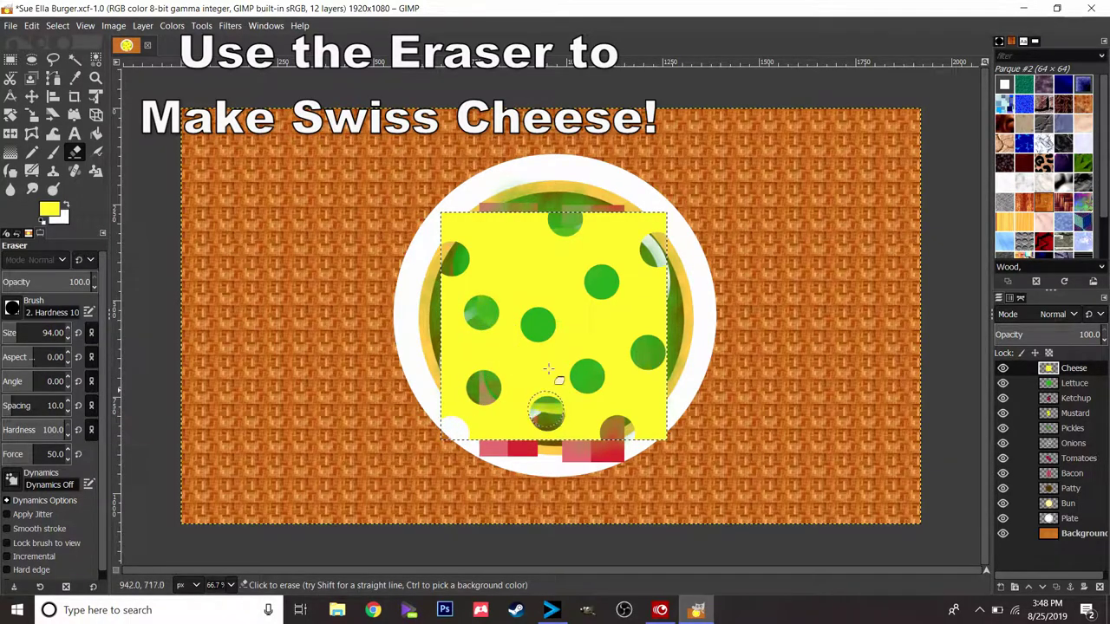
click(508, 238)
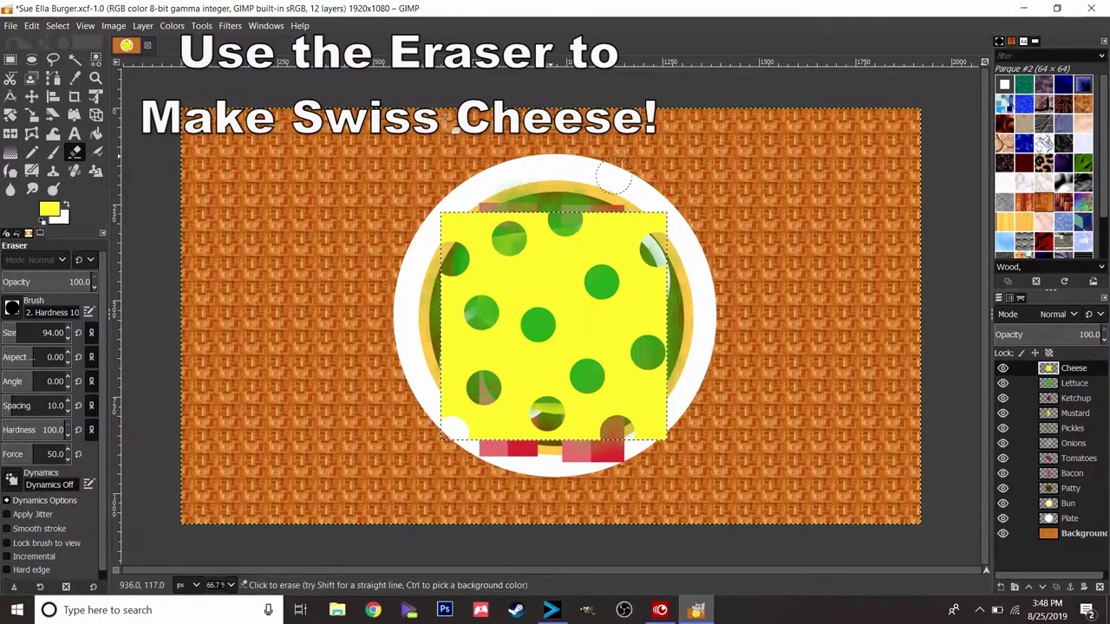
click(11, 59)
Step: Clear the selection and add a new layer named Bun #1
click(143, 146)
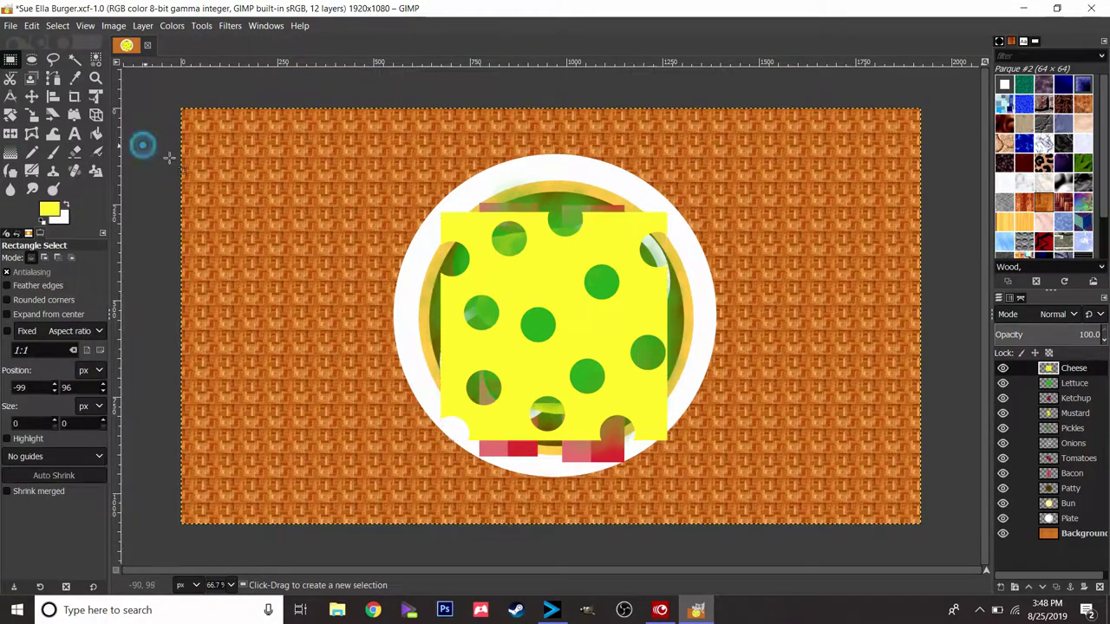
click(1004, 587)
text(Bun)
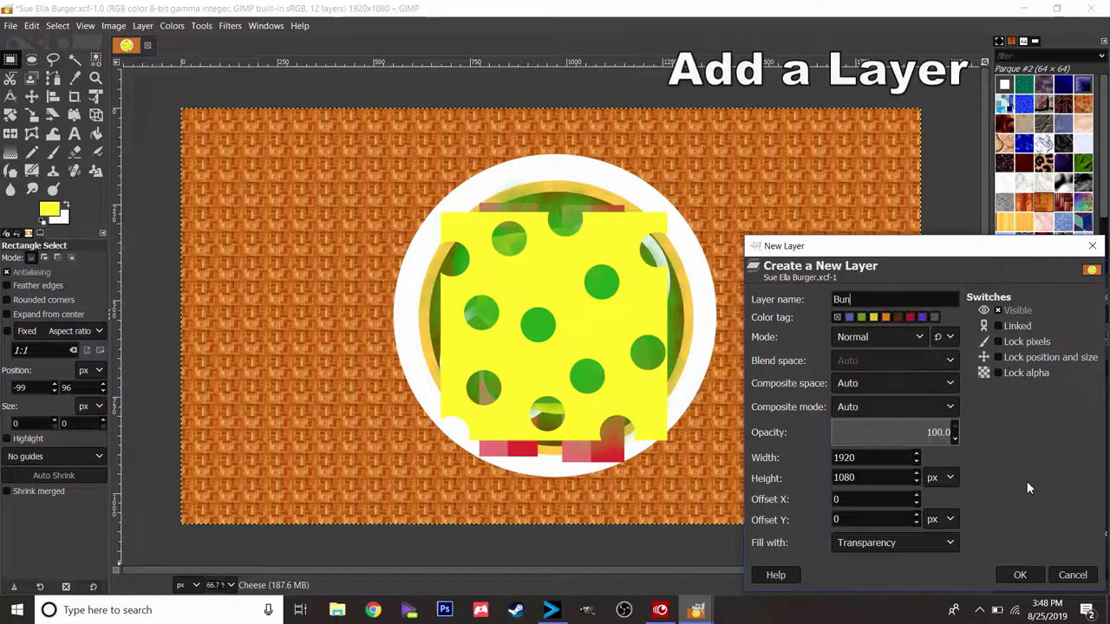
click(1019, 575)
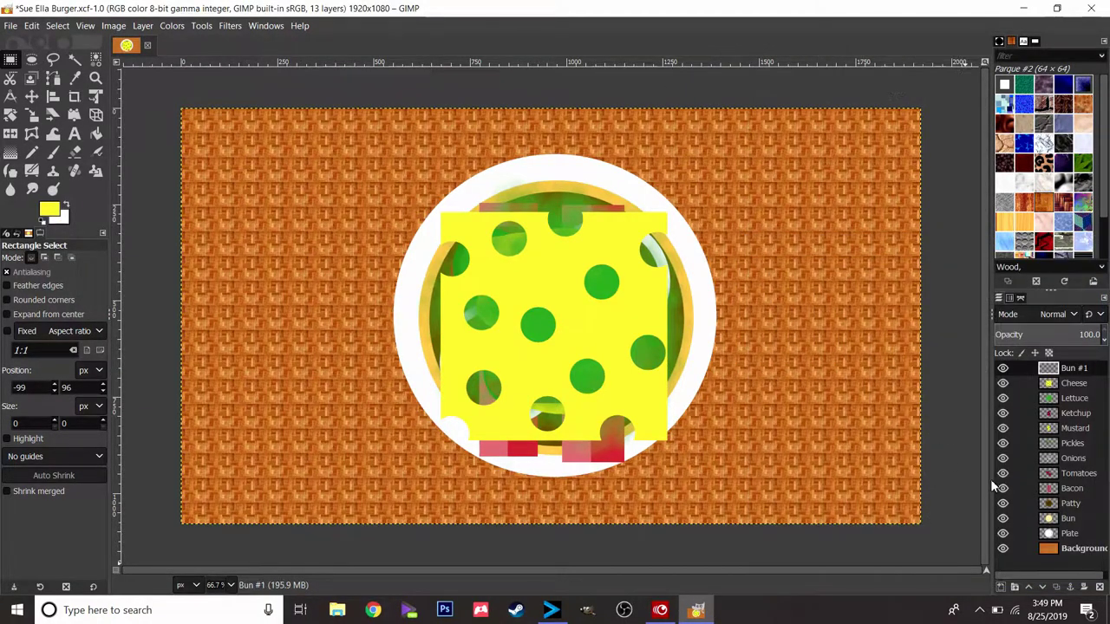
Step: Hide Bun #1 through Bacon layers and sample the bottom Bun layer's colour
click(1002, 368)
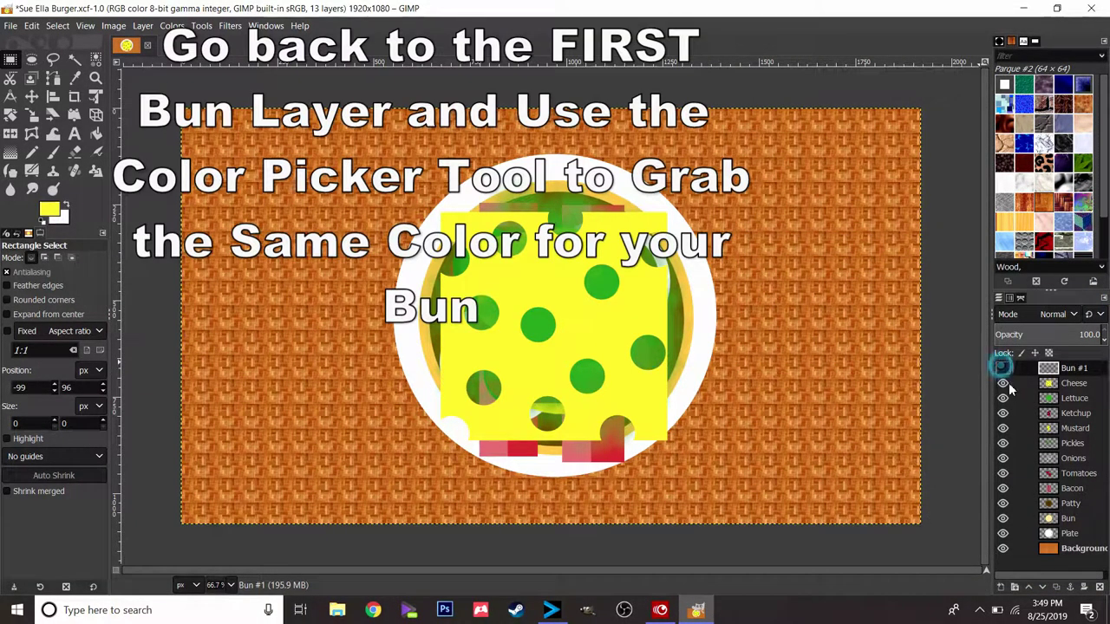
click(1002, 383)
click(1002, 413)
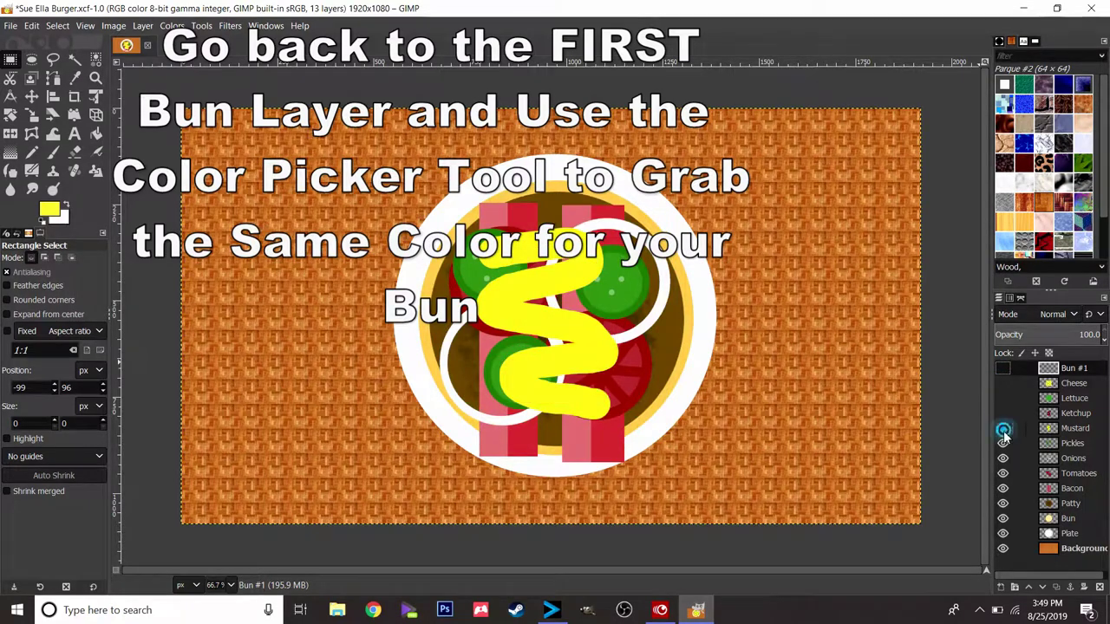
click(1002, 443)
click(1001, 460)
click(1002, 472)
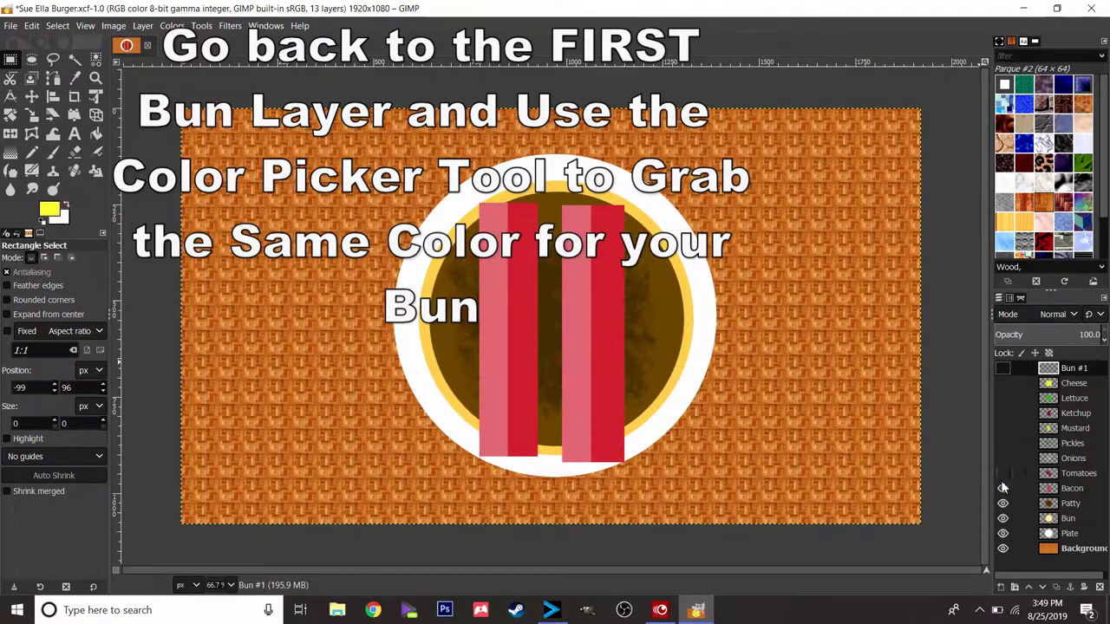
click(1002, 488)
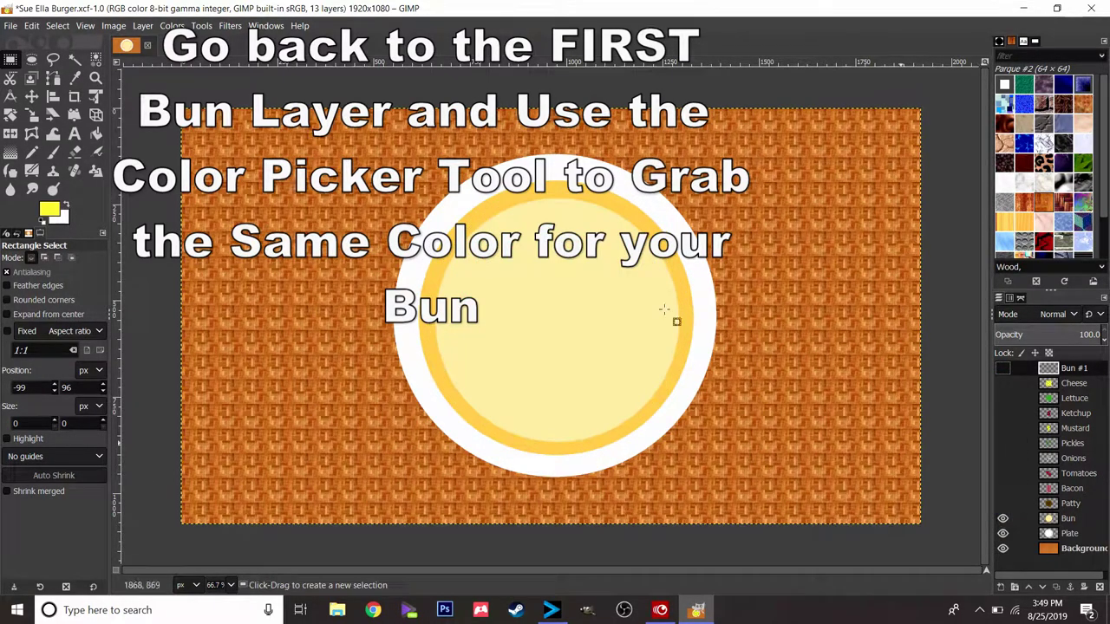
click(75, 78)
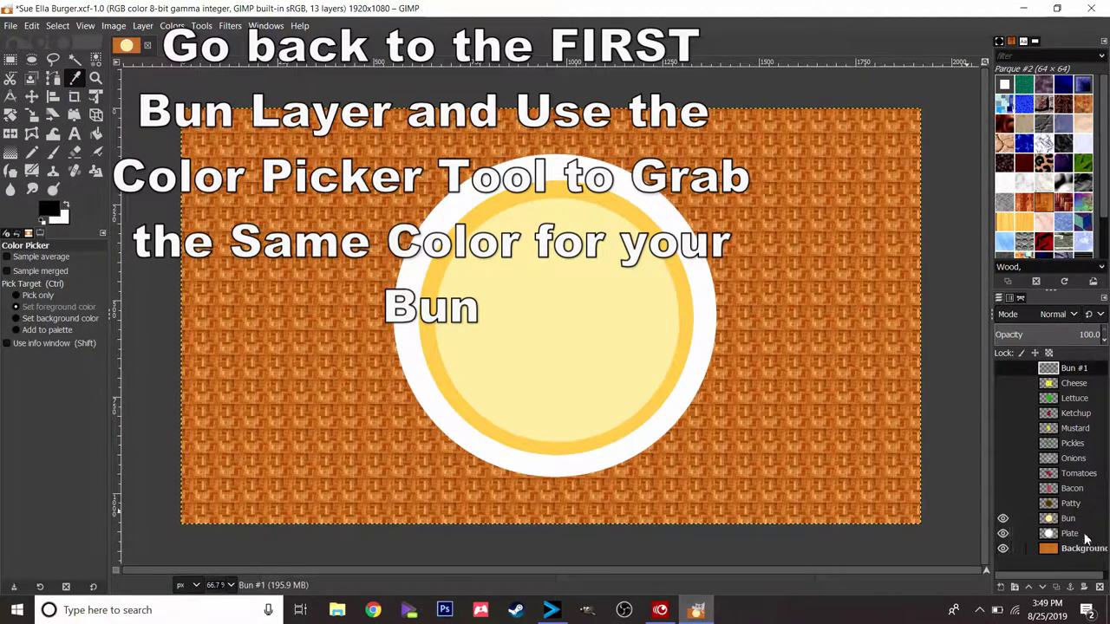
click(1075, 519)
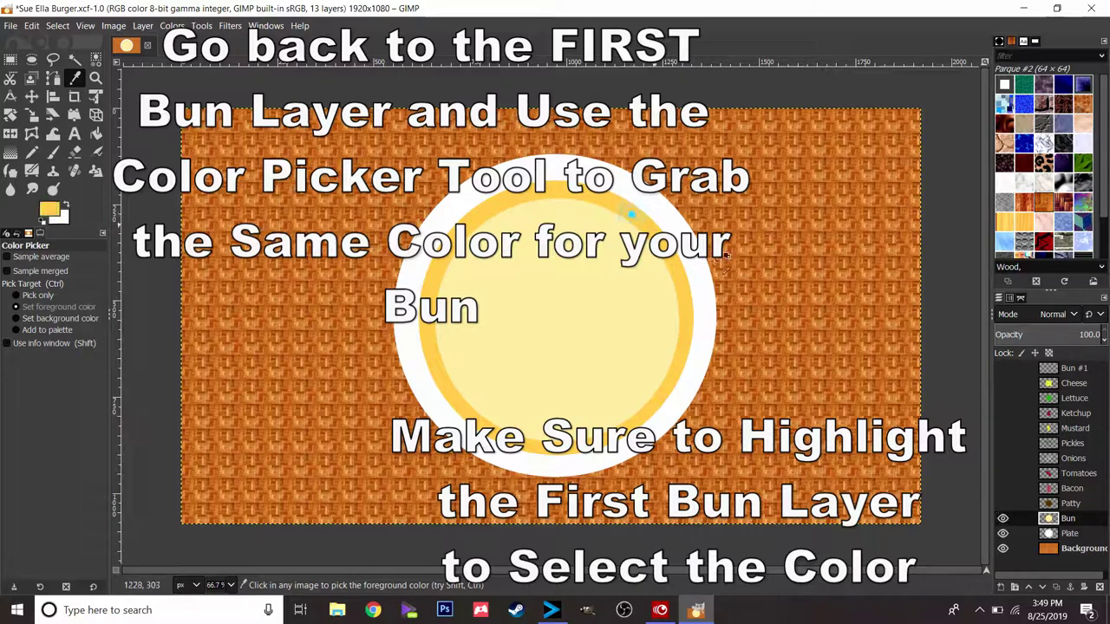
Step: Show the hidden topping layers again and make Bun #1 the active layer
click(1002, 488)
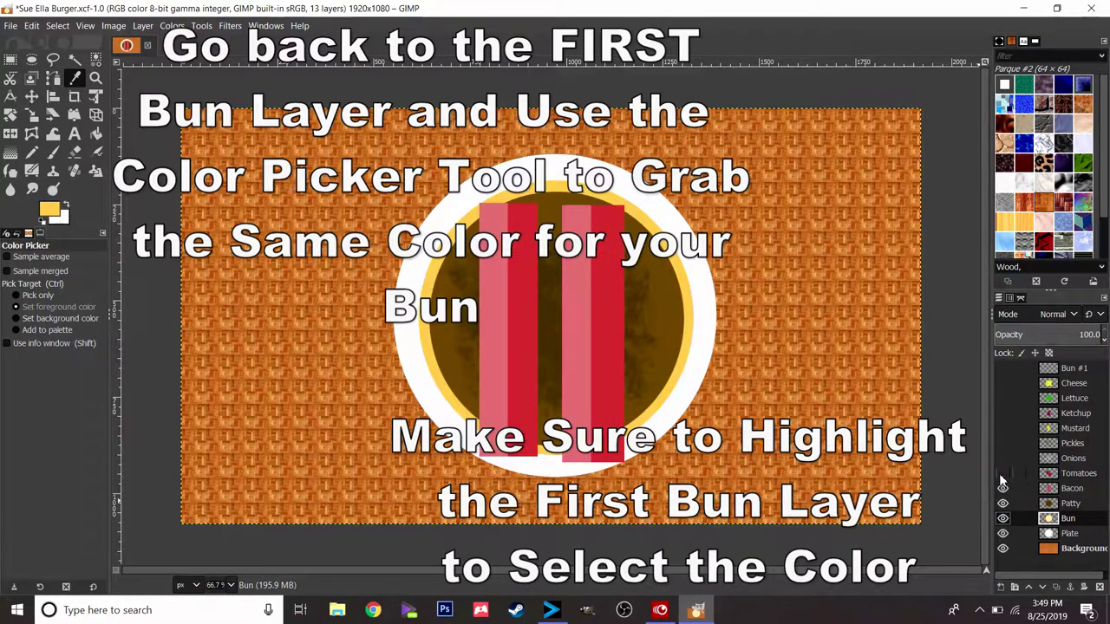
click(1002, 458)
click(1002, 428)
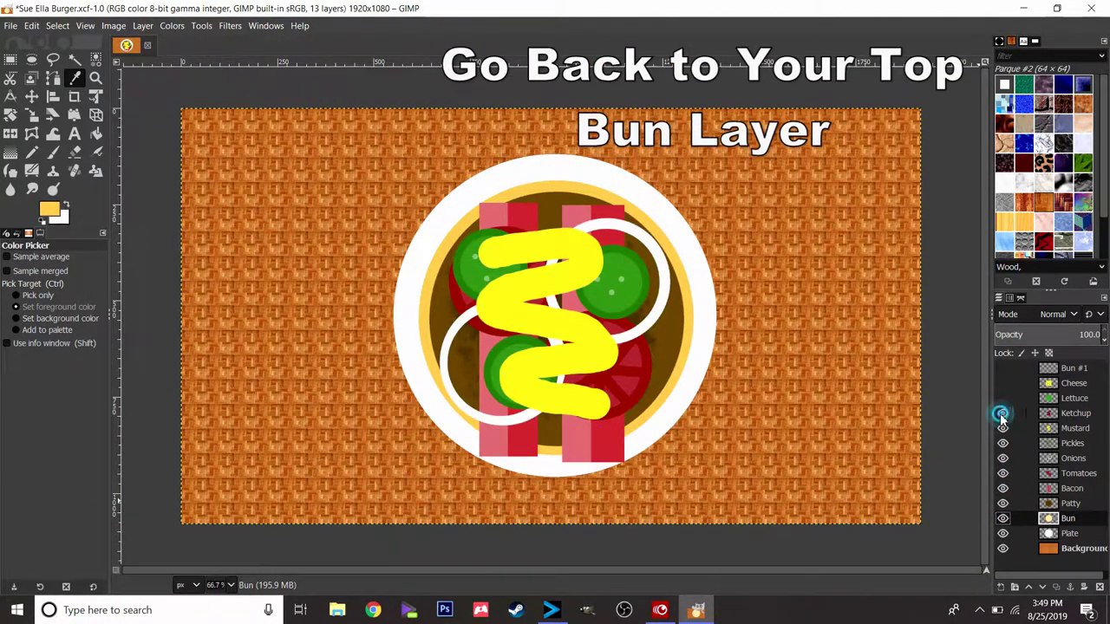
click(1003, 398)
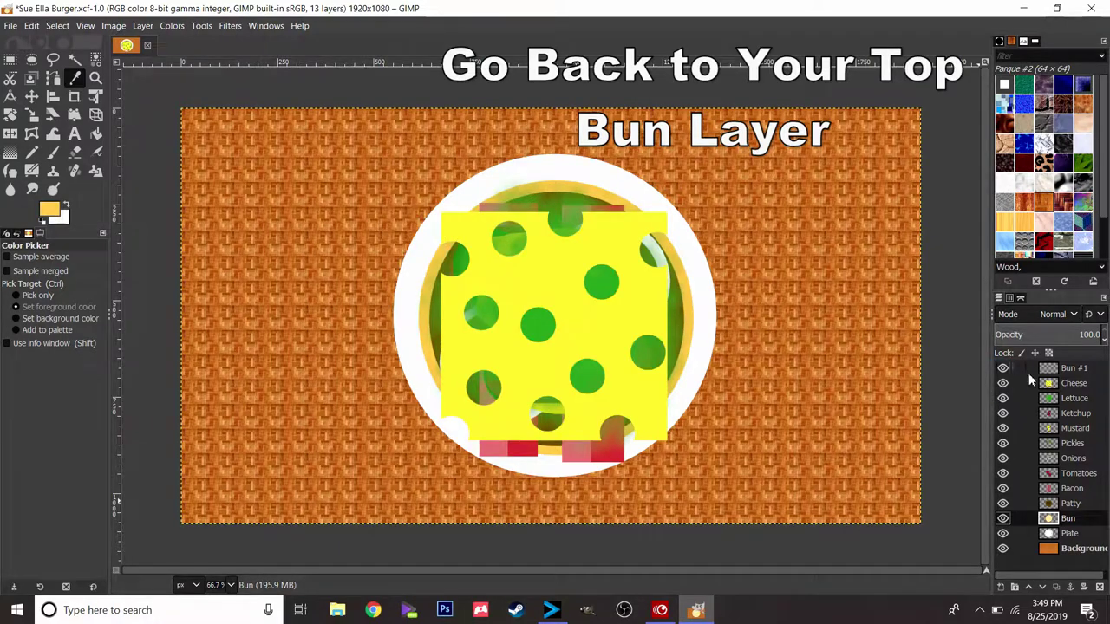
click(1066, 367)
Step: Paint a single 659-pixel Paintbrush dab over the cheese as the top bun
click(52, 151)
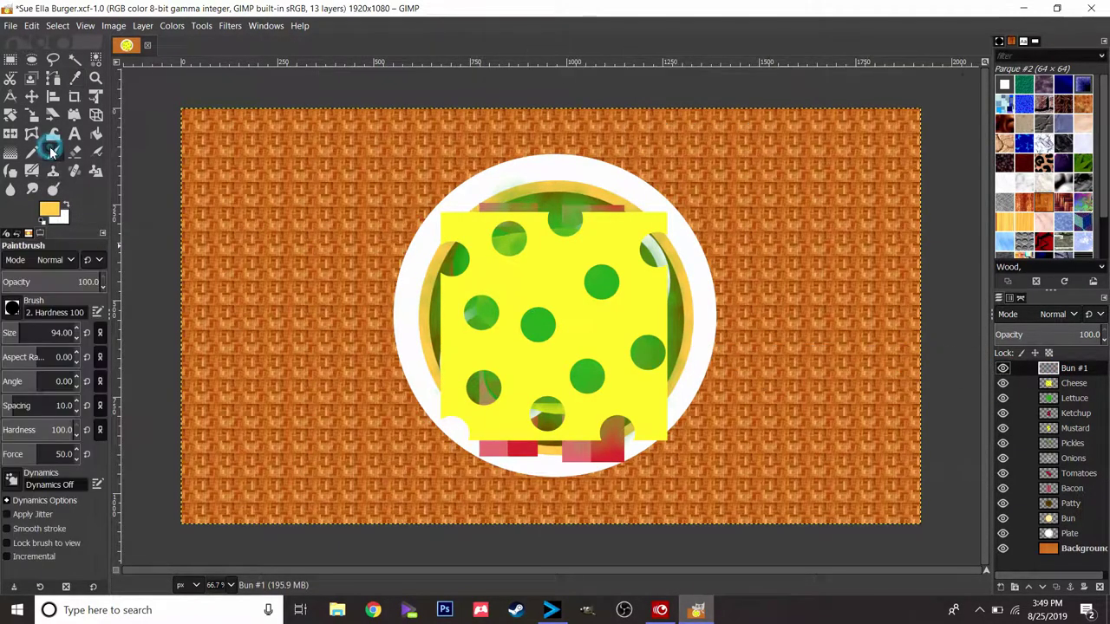
drag(19, 327, 57, 332)
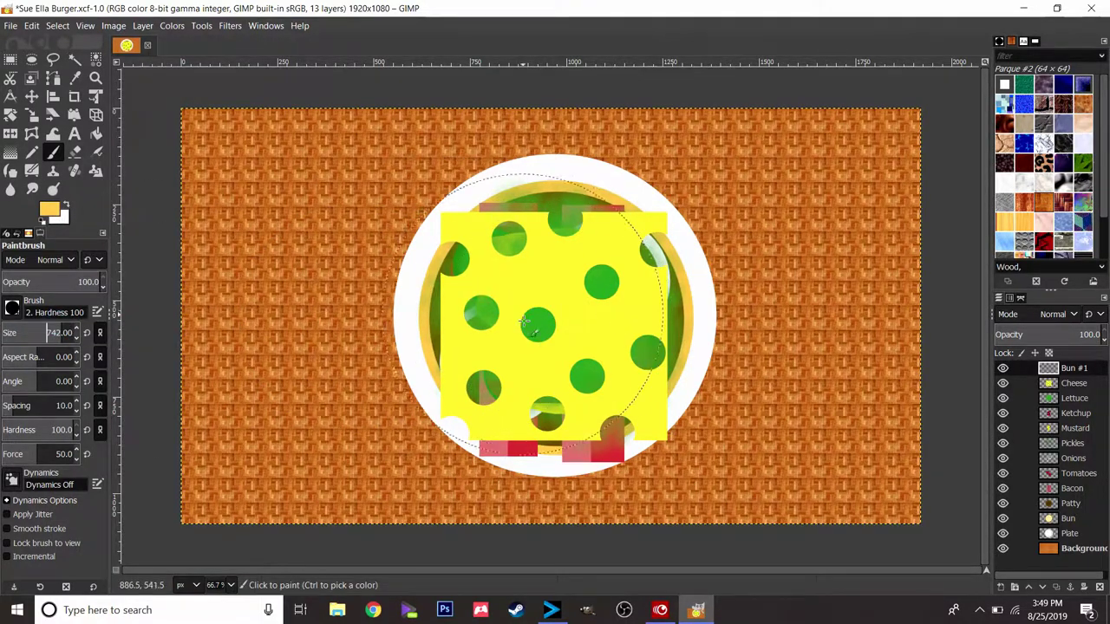
click(58, 330)
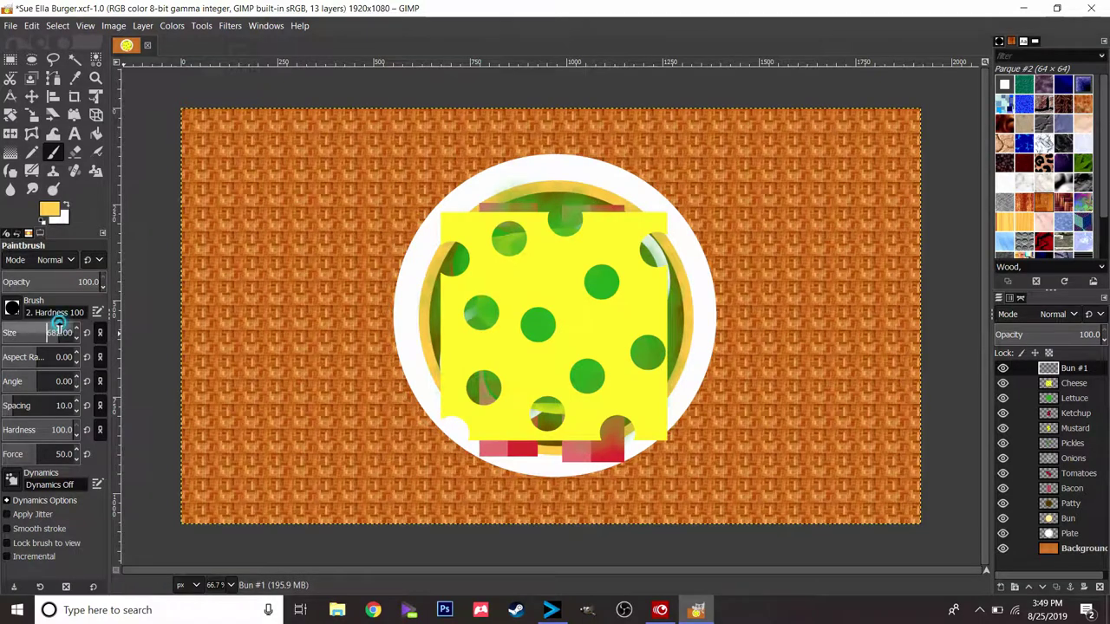
click(57, 332)
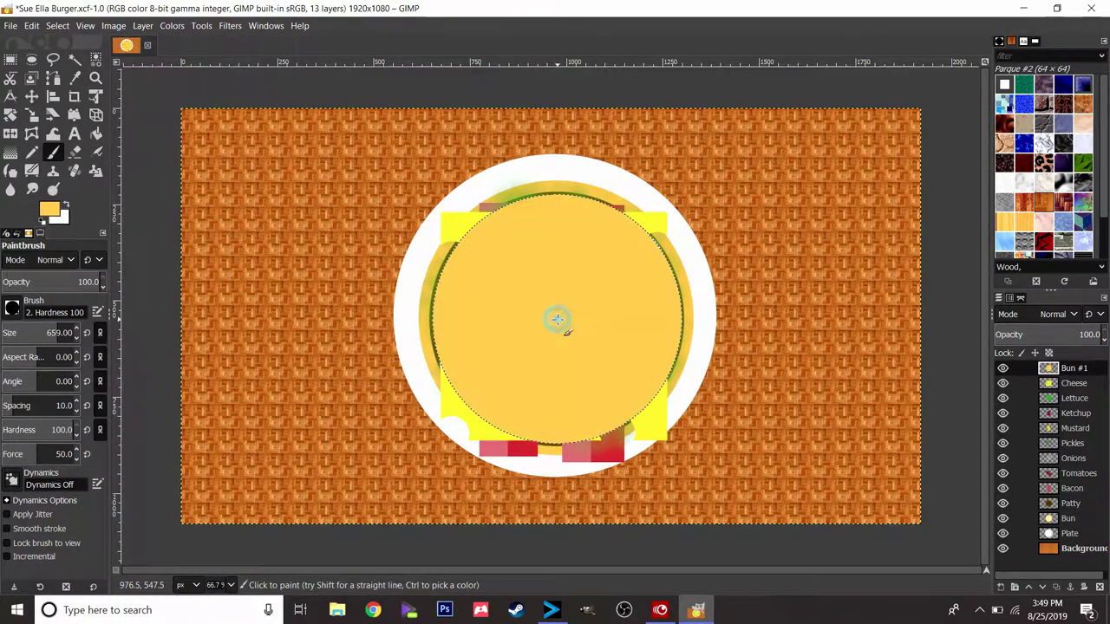
click(553, 323)
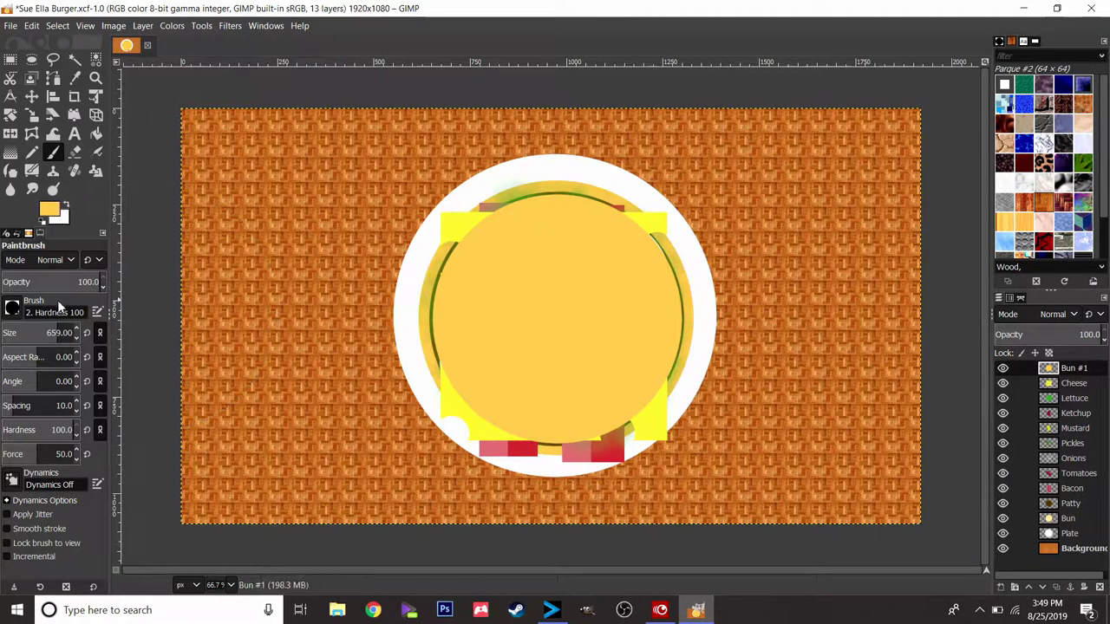
click(1007, 588)
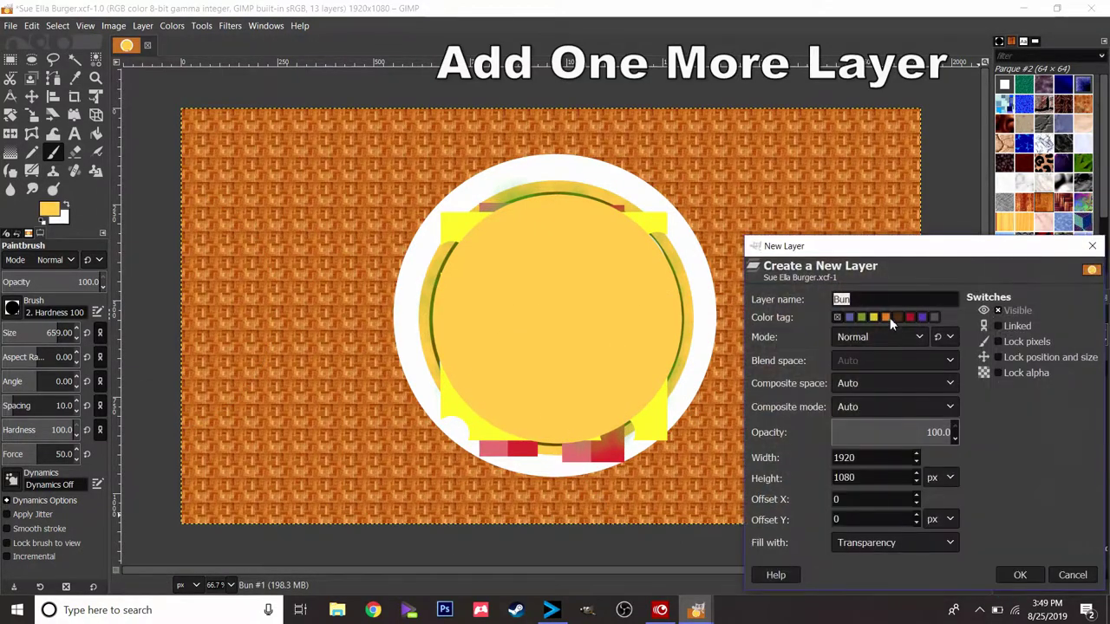
Step: Add a Sesame Seeds layer and set the foreground colour to pale beige
text(Sesame)
text( Seeds)
click(1019, 575)
click(49, 208)
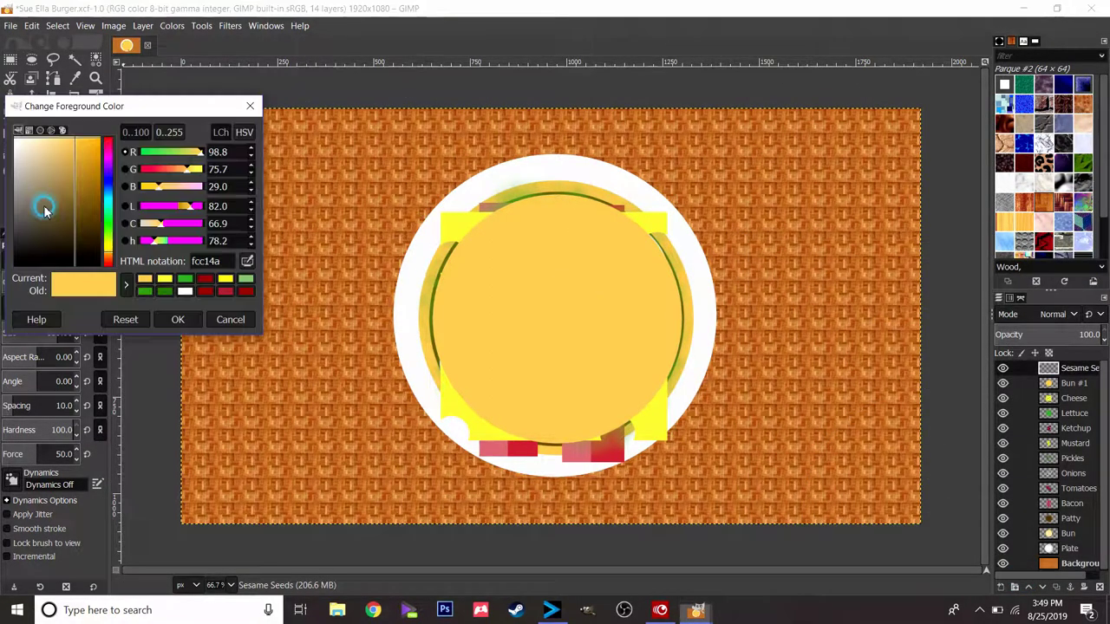
click(33, 149)
drag(33, 149, 36, 144)
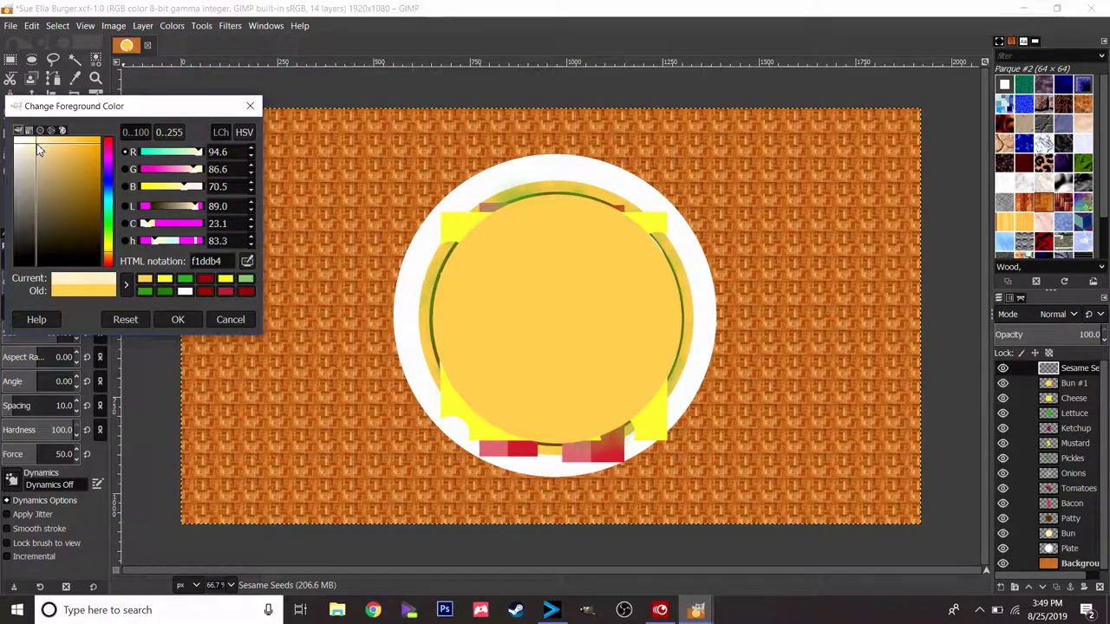
drag(37, 145, 37, 148)
click(186, 321)
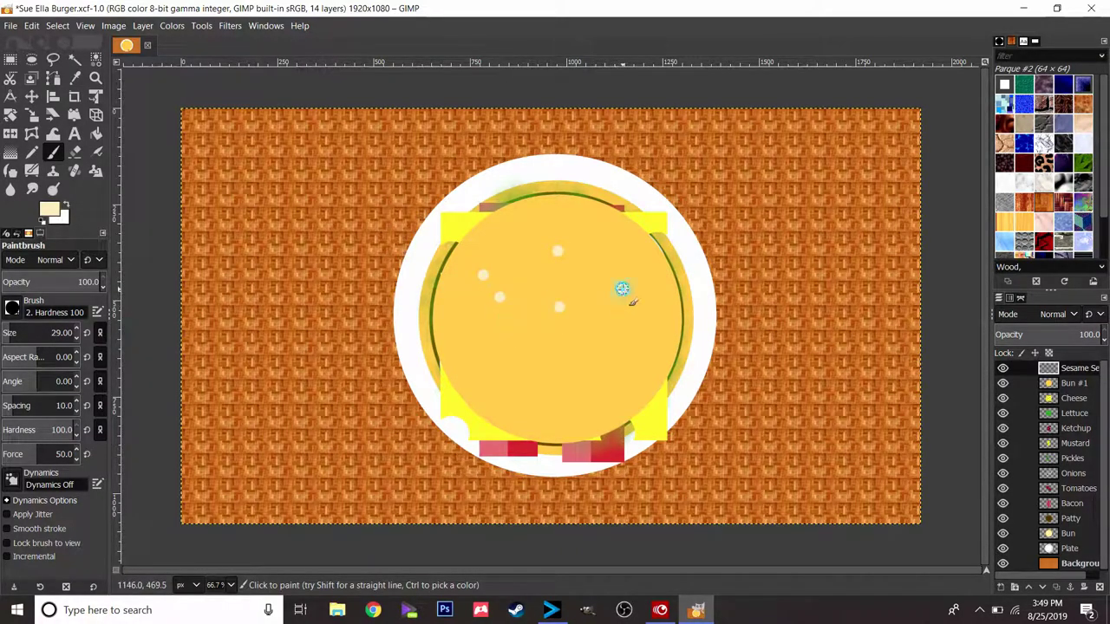
Step: Dab six small pale sesame seeds across the top bun
click(622, 289)
click(626, 336)
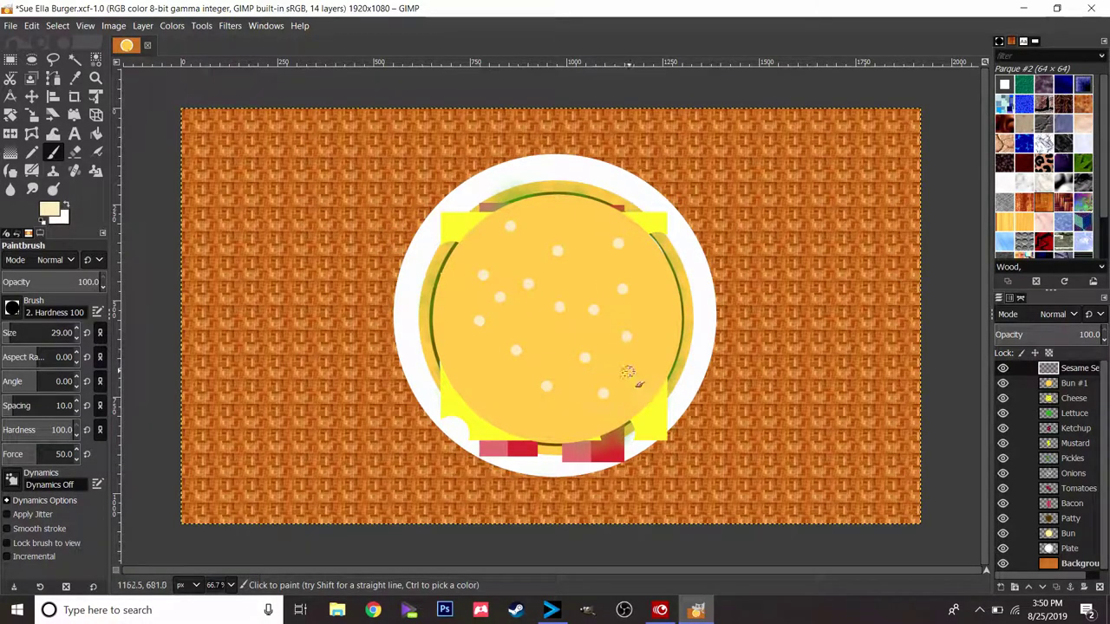
click(627, 371)
click(505, 383)
click(472, 387)
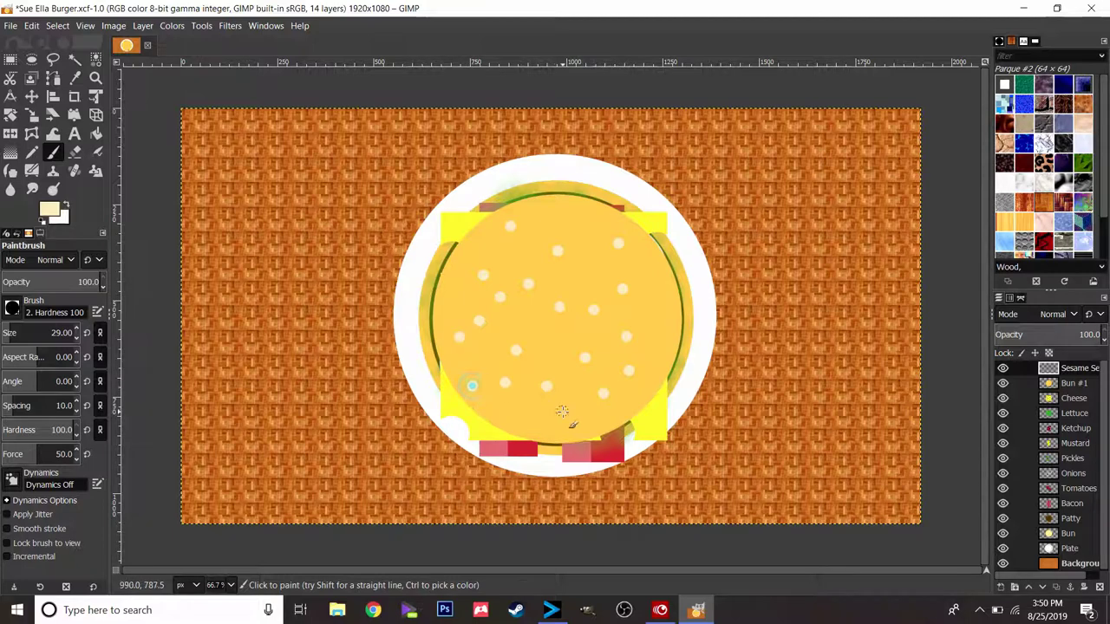
click(526, 417)
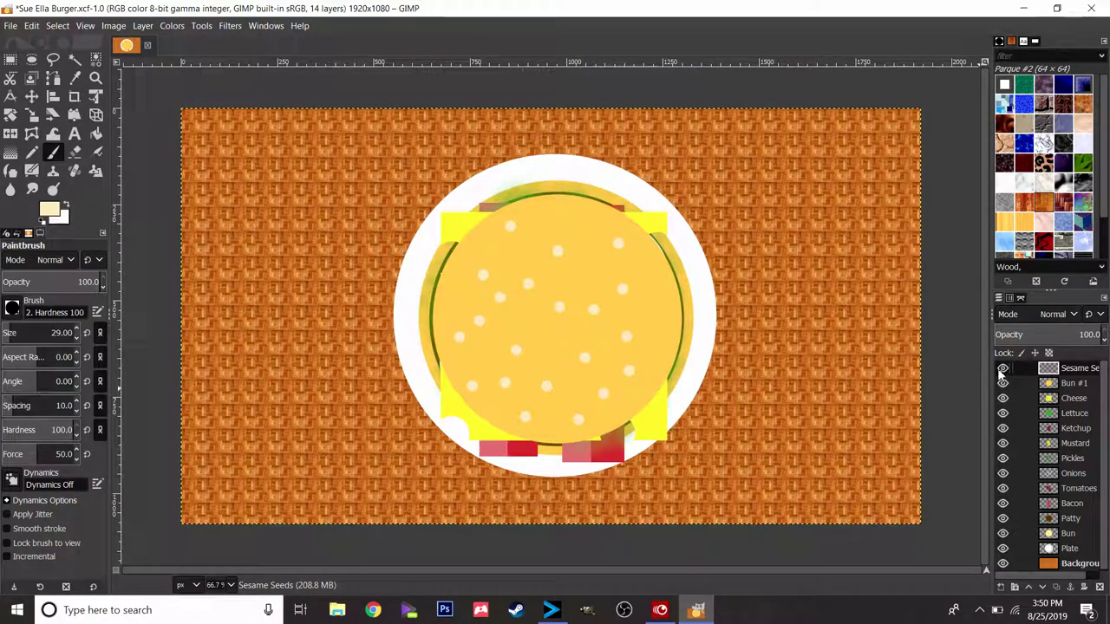
Step: Toggle the layer visibility eyes to check the stack, then open the File menu
drag(1001, 368, 1002, 561)
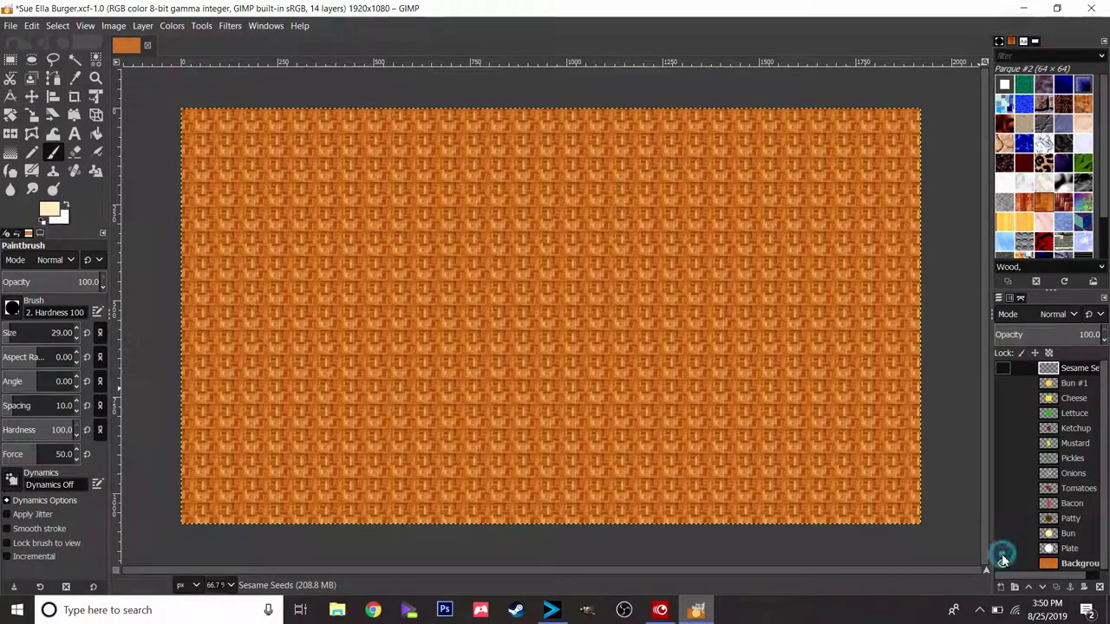
click(11, 25)
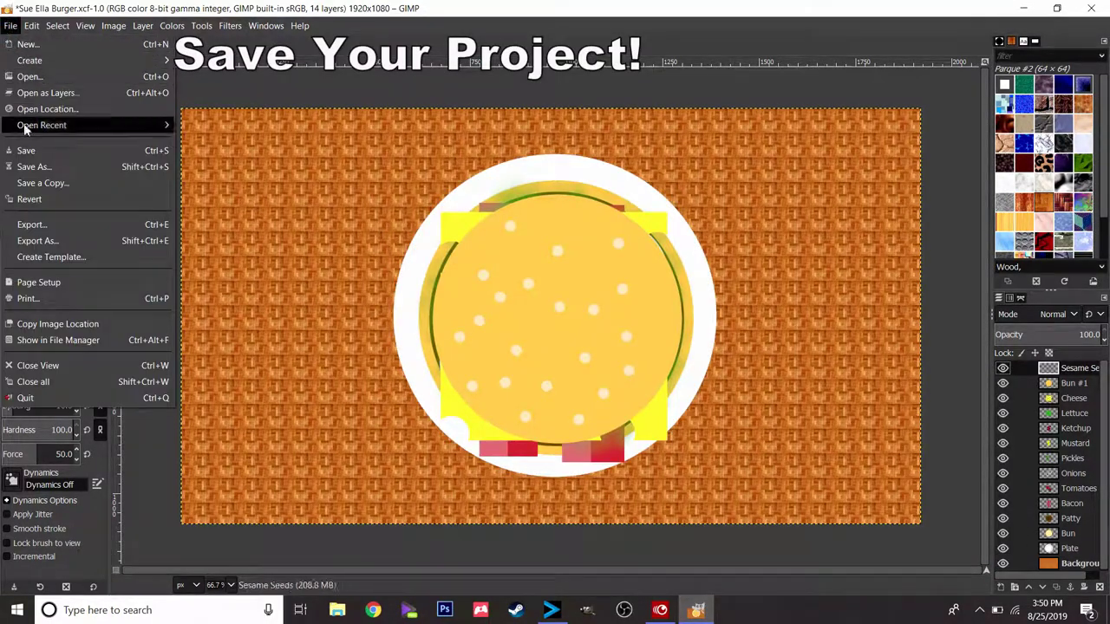